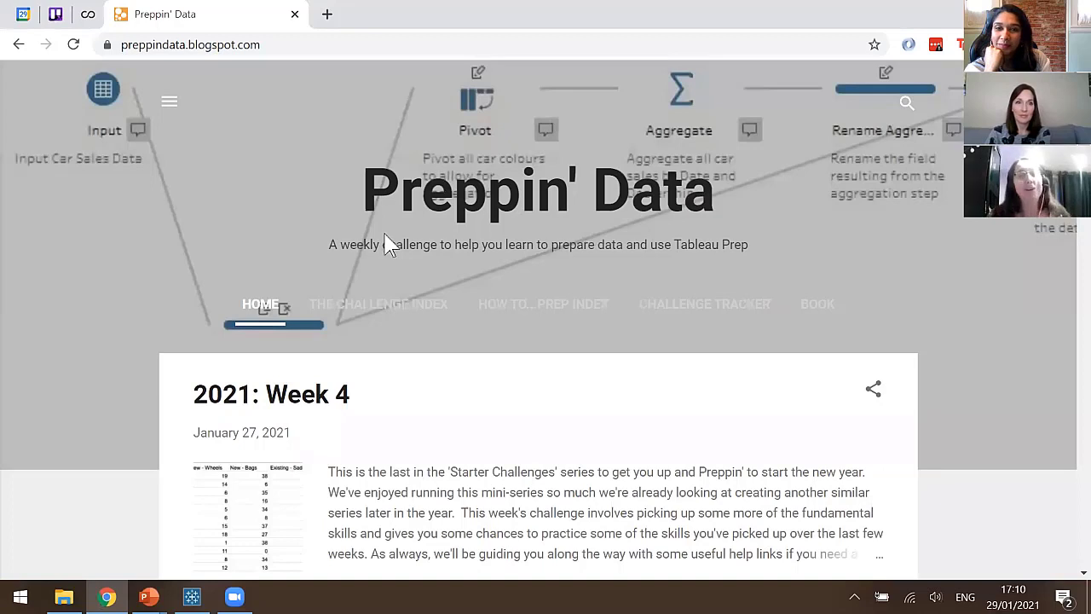
Open the 2020 Week 44 Spooky Sales challenge from the Preppin' Data challenge index
{"action": "left_click", "coordinate": [381, 305]}
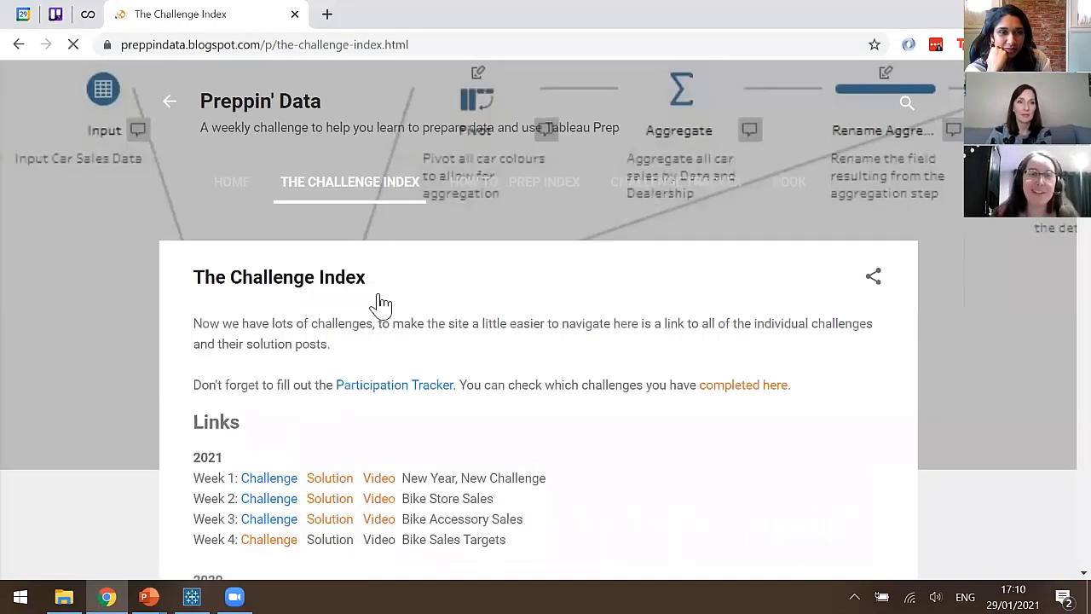
{"action": "scroll", "coordinate": [579, 286], "scroll_direction": "down", "scroll_amount": 6}
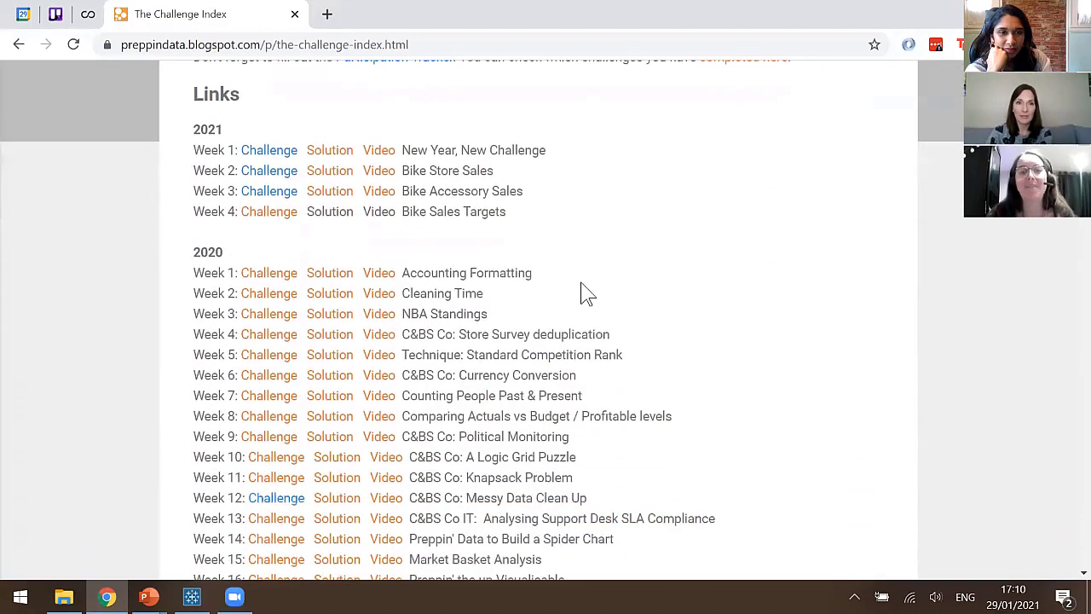
{"action": "scroll", "coordinate": [583, 287], "scroll_direction": "down", "scroll_amount": 4}
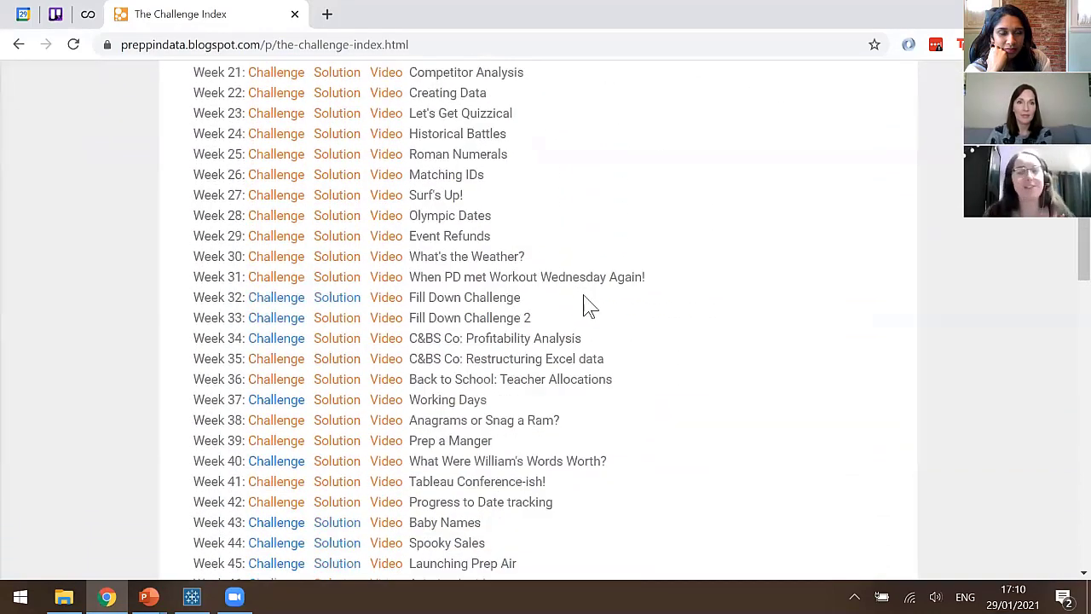
{"action": "scroll", "coordinate": [588, 307], "scroll_direction": "down", "scroll_amount": 1}
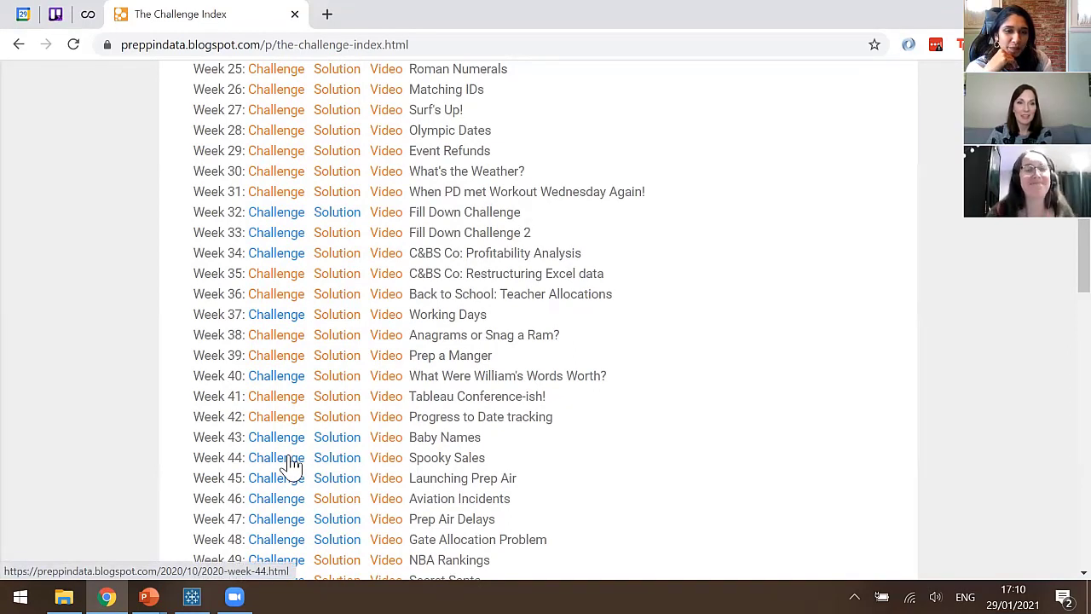
{"action": "left_click", "coordinate": [291, 463]}
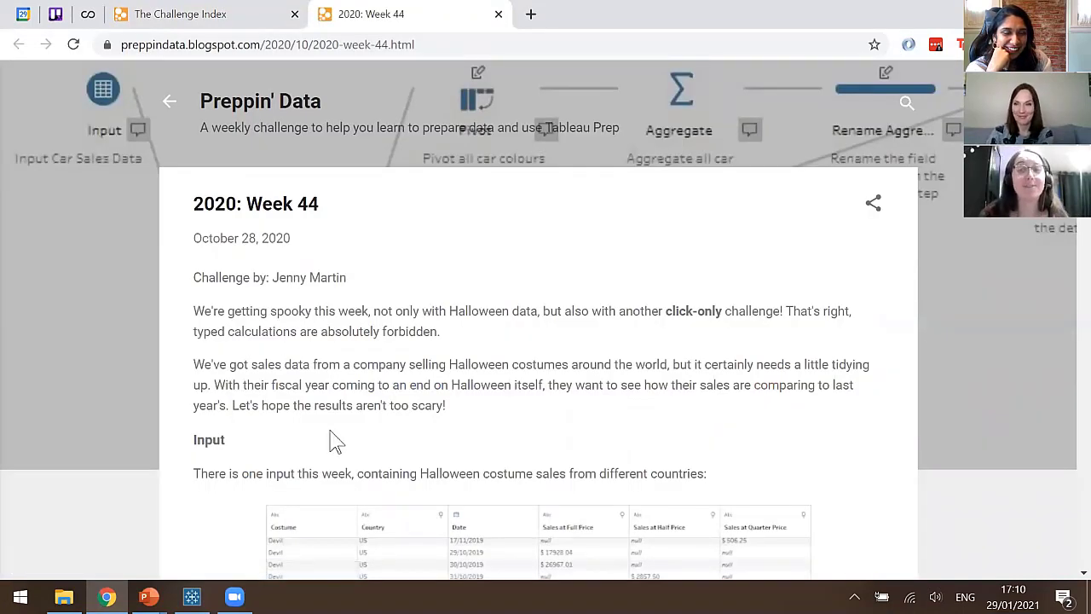
Read the Week 44 challenge's input data description and its list of requirements
{"action": "scroll", "coordinate": [334, 441], "scroll_direction": "down", "scroll_amount": 3}
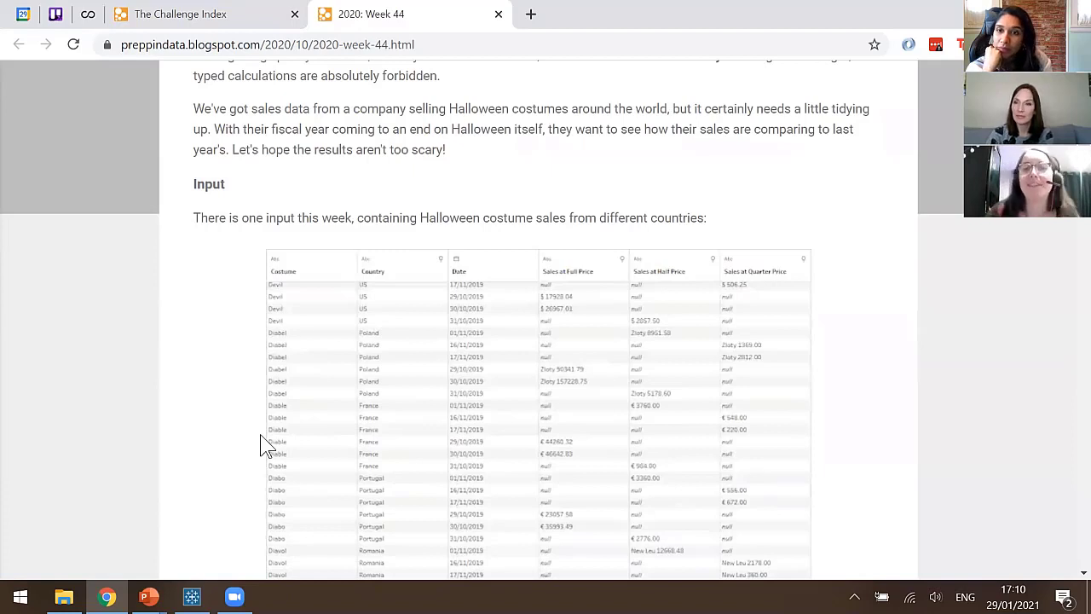
{"action": "scroll", "coordinate": [262, 439], "scroll_direction": "down", "scroll_amount": 1}
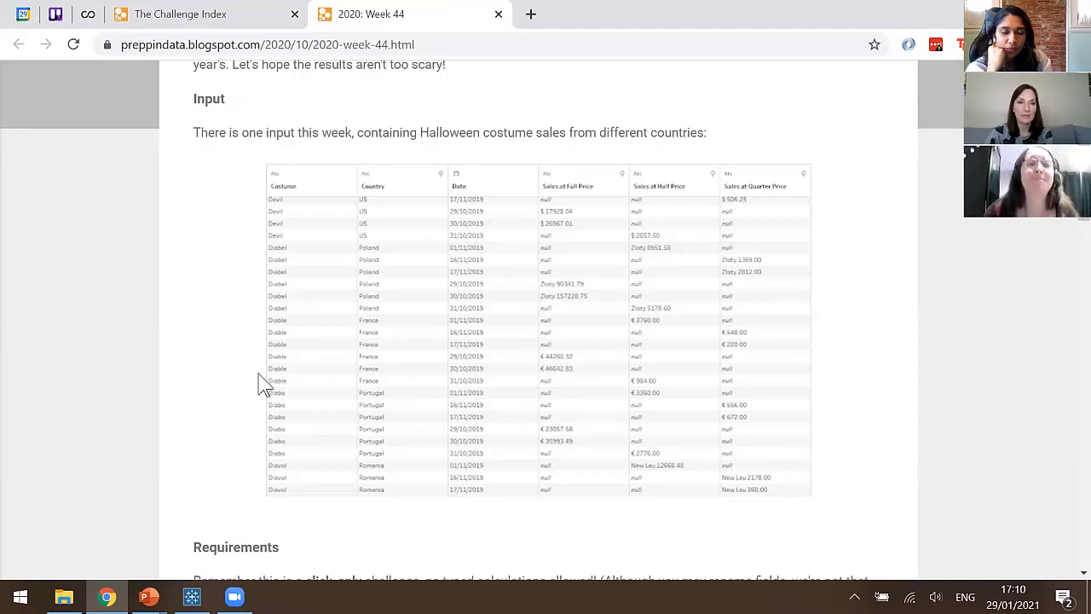
{"action": "scroll", "coordinate": [263, 388], "scroll_direction": "down", "scroll_amount": 1}
{"action": "scroll", "coordinate": [268, 398], "scroll_direction": "down", "scroll_amount": 3}
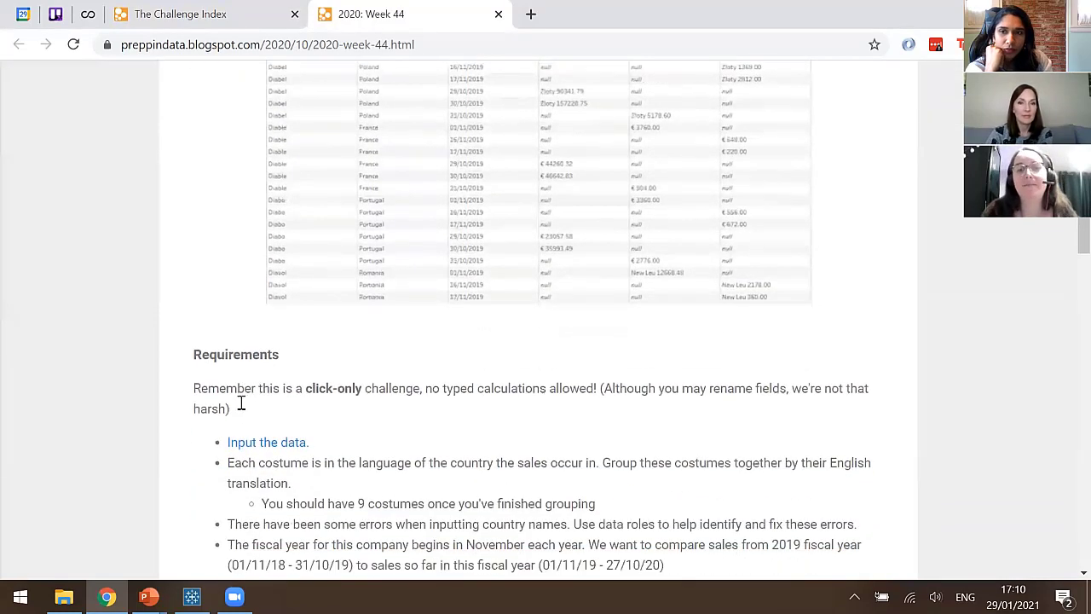
{"action": "scroll", "coordinate": [178, 440], "scroll_direction": "down", "scroll_amount": 1}
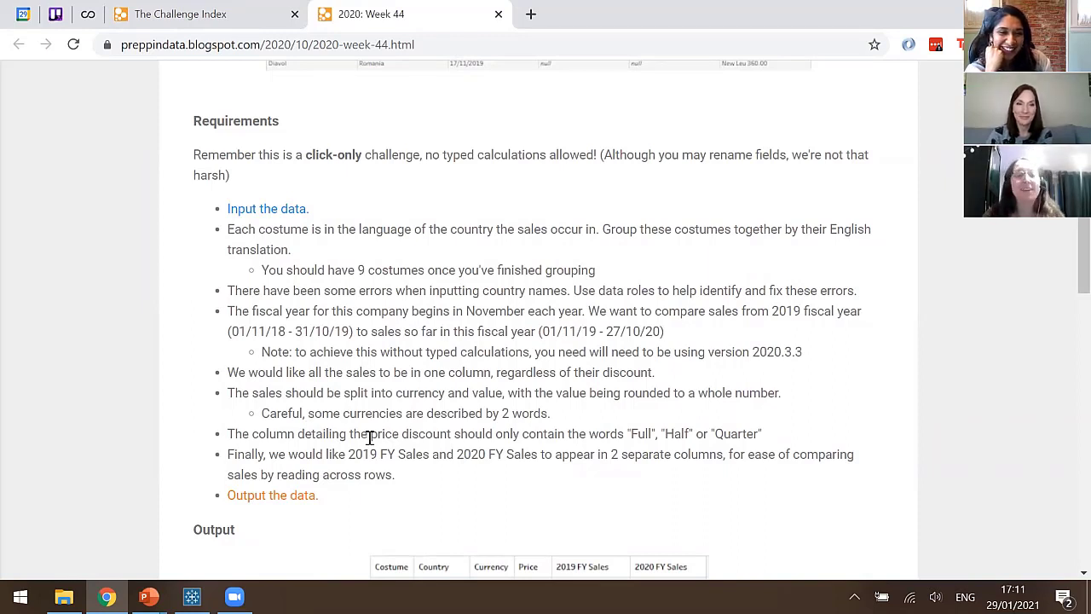
Switch to Tableau Prep Builder, maximize it and connect to Halloween Costumes.xlsx from the Downloads folder
{"action": "mouse_move", "coordinate": [202, 579]}
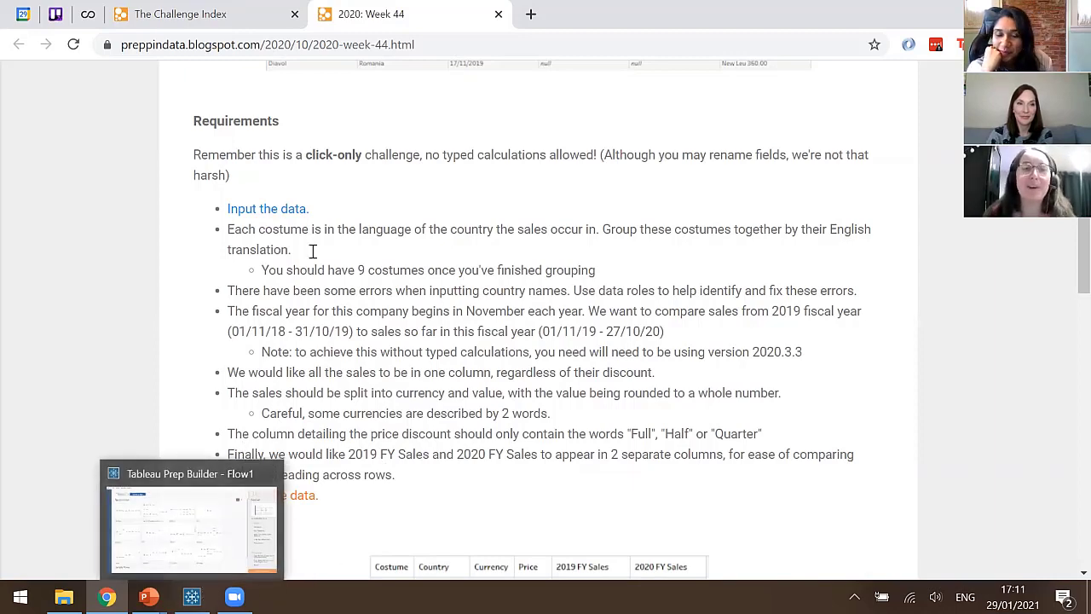
{"action": "left_click", "coordinate": [236, 533]}
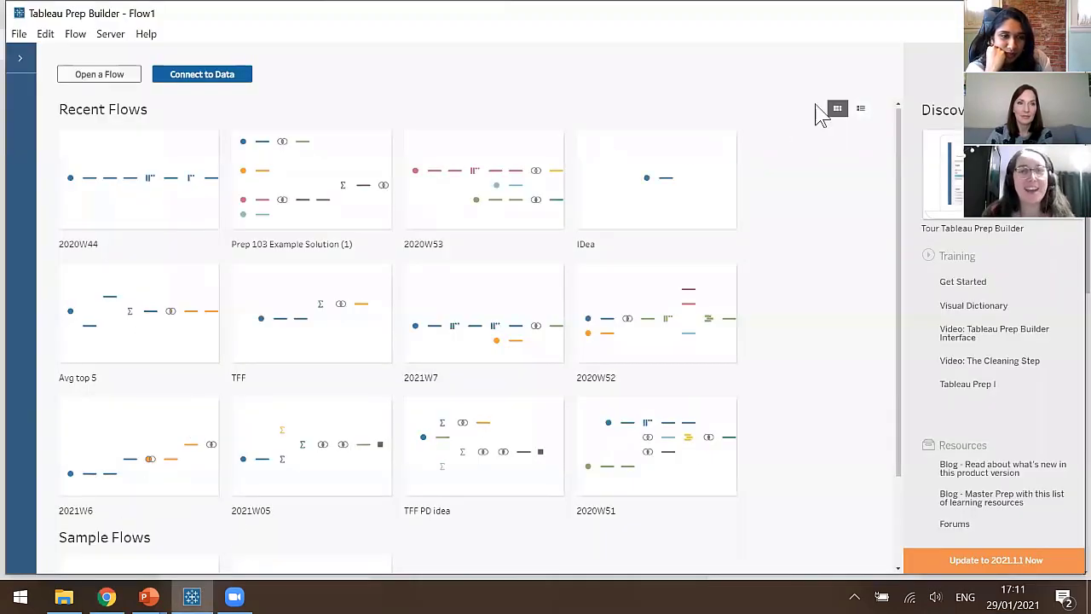
{"action": "left_click", "coordinate": [1027, 13]}
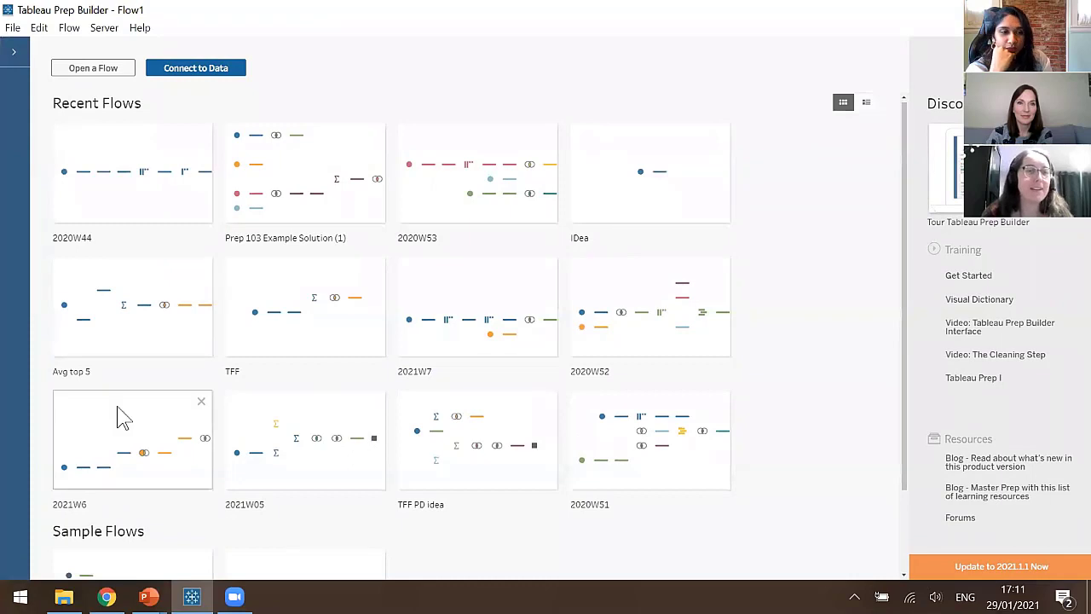
{"action": "mouse_move", "coordinate": [123, 417]}
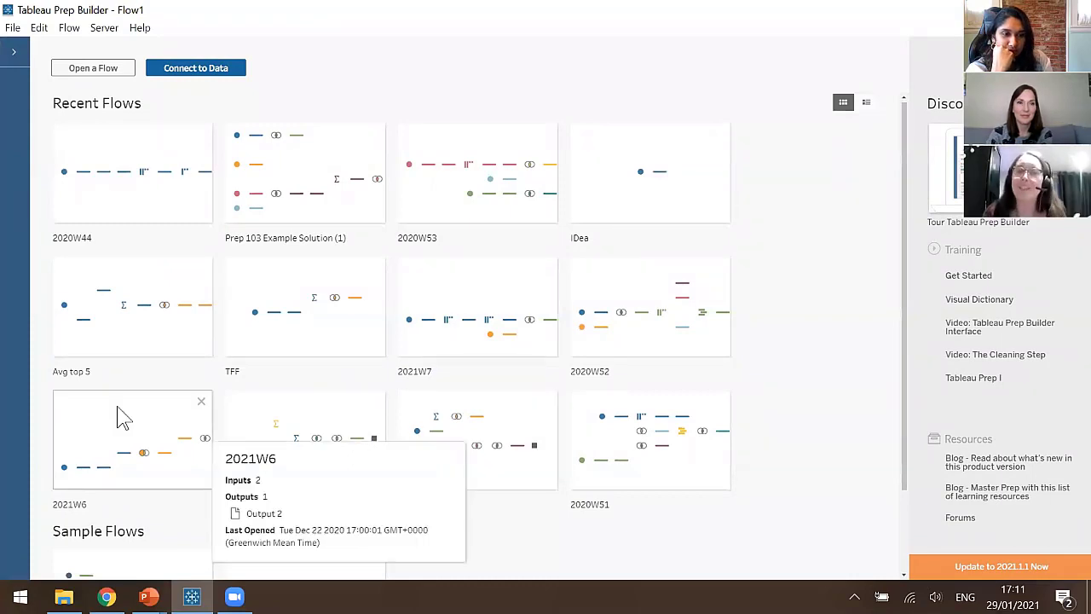
{"action": "left_click", "coordinate": [64, 597]}
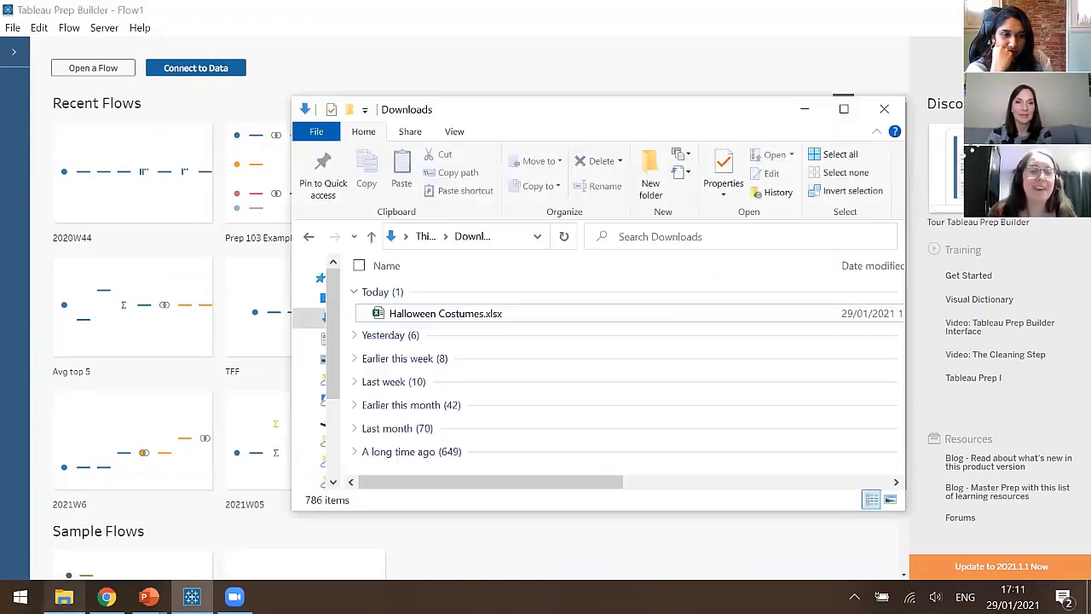
{"action": "left_click", "coordinate": [431, 313]}
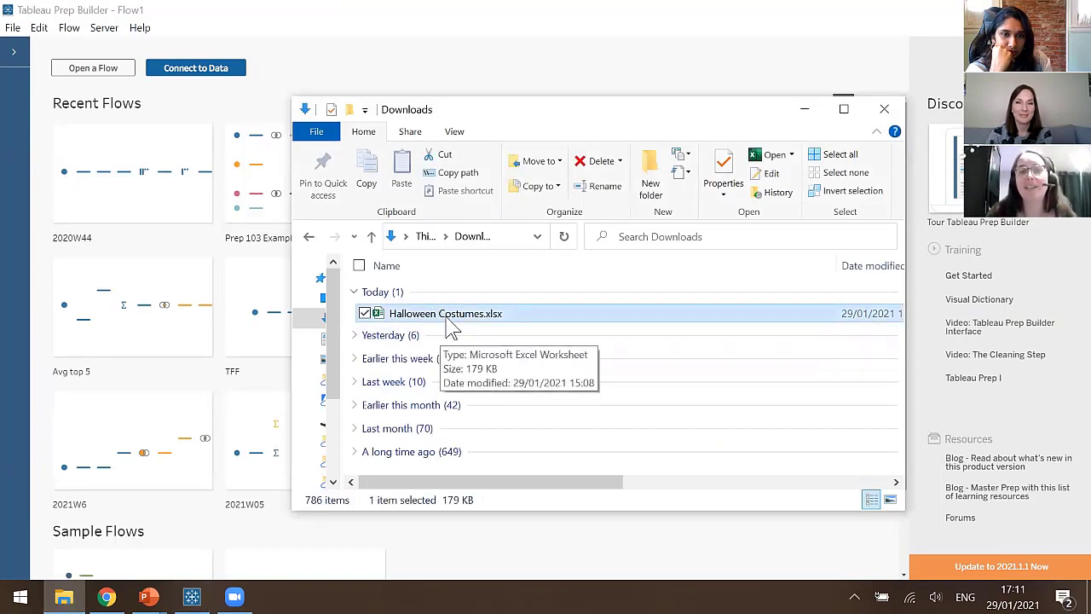
{"action": "left_click_drag", "start_coordinate": [410, 318], "coordinate": [167, 344]}
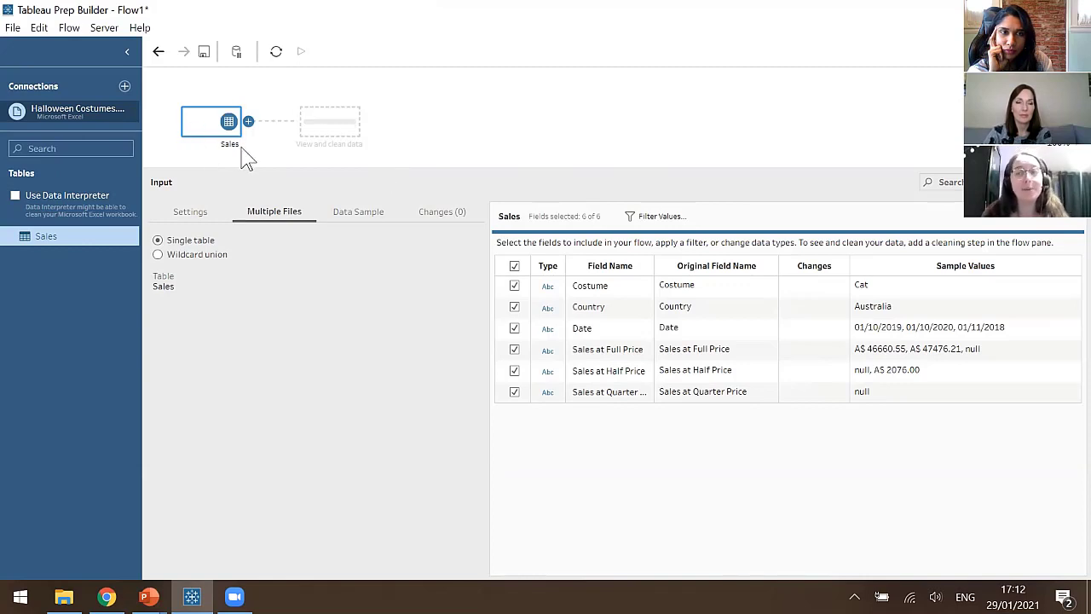
Add a cleaning step after the Sales input and examine its field profiles and data rows
{"action": "left_click", "coordinate": [338, 130]}
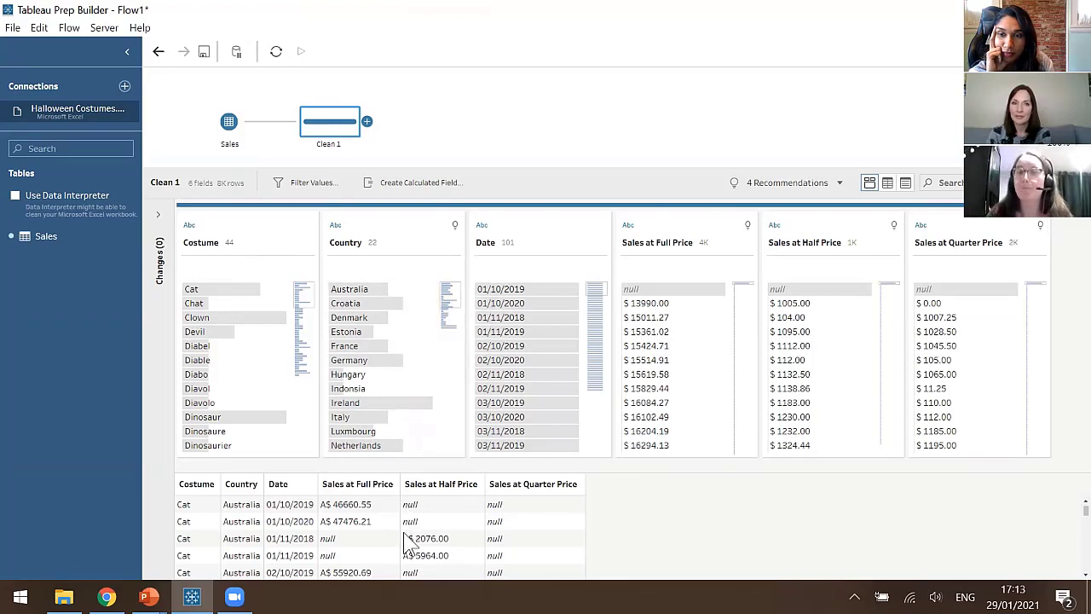
{"action": "left_click_drag", "start_coordinate": [475, 168], "coordinate": [479, 89]}
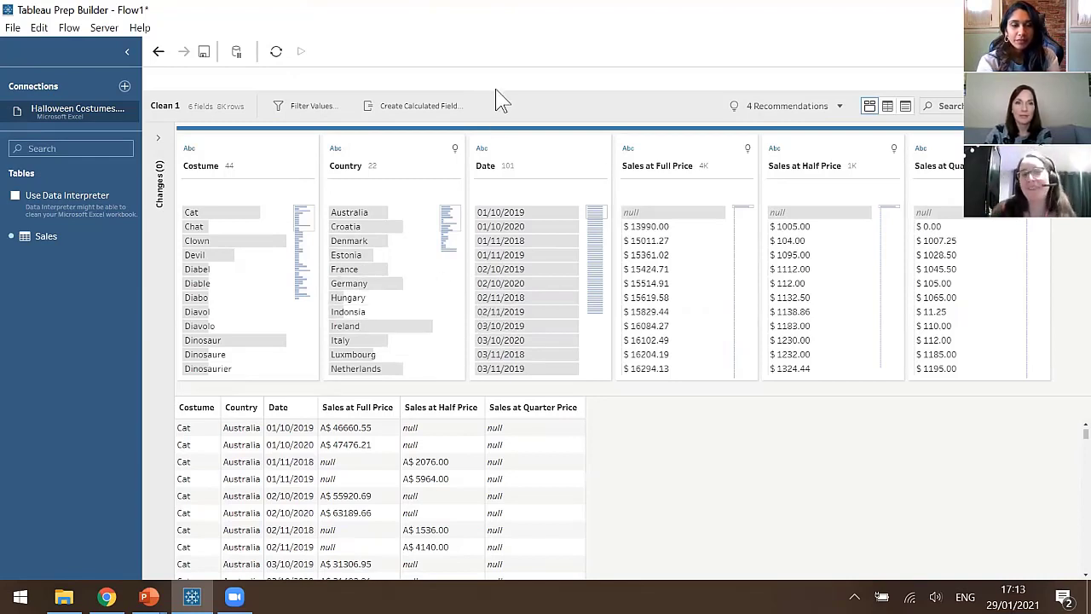
{"action": "left_click_drag", "start_coordinate": [502, 96], "coordinate": [492, 159]}
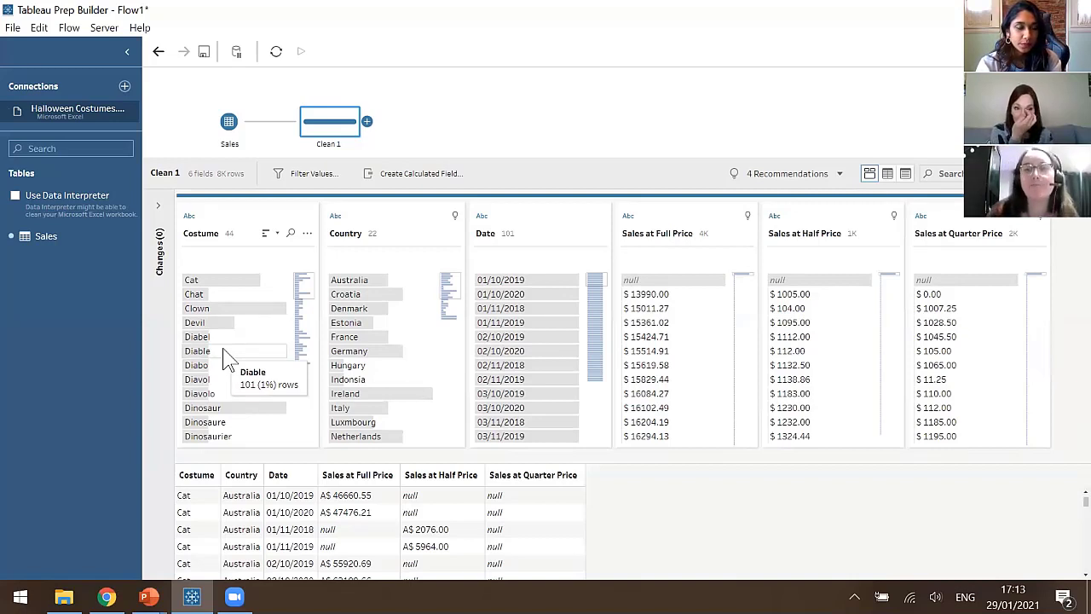
Group the Costume values by spelling, check the Cat group's members, and raise the grouping sensitivity to the middle of its range
{"action": "left_click", "coordinate": [307, 234]}
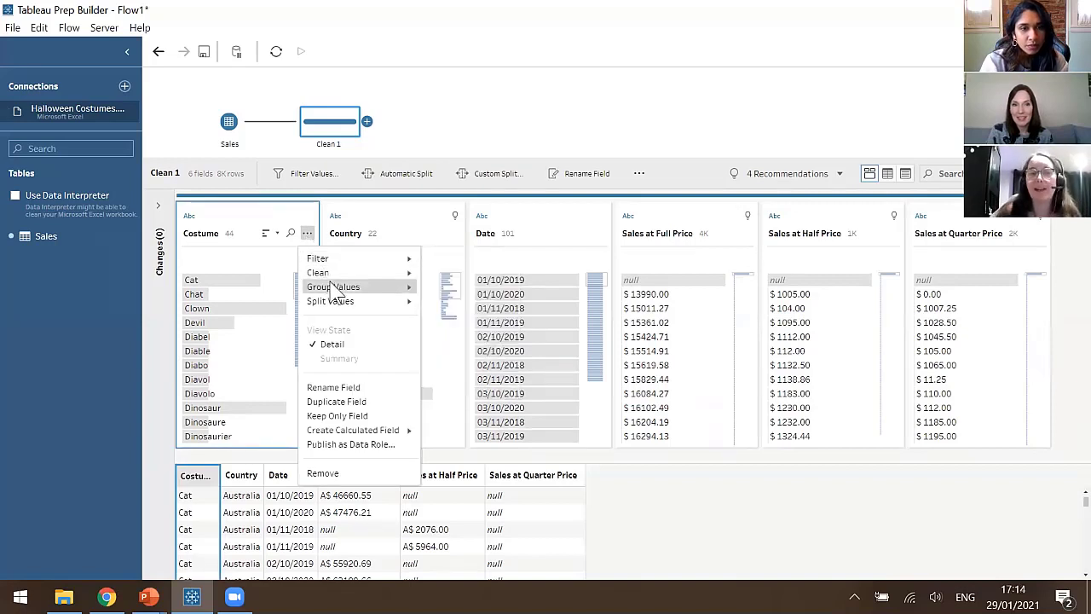
{"action": "mouse_move", "coordinate": [335, 290]}
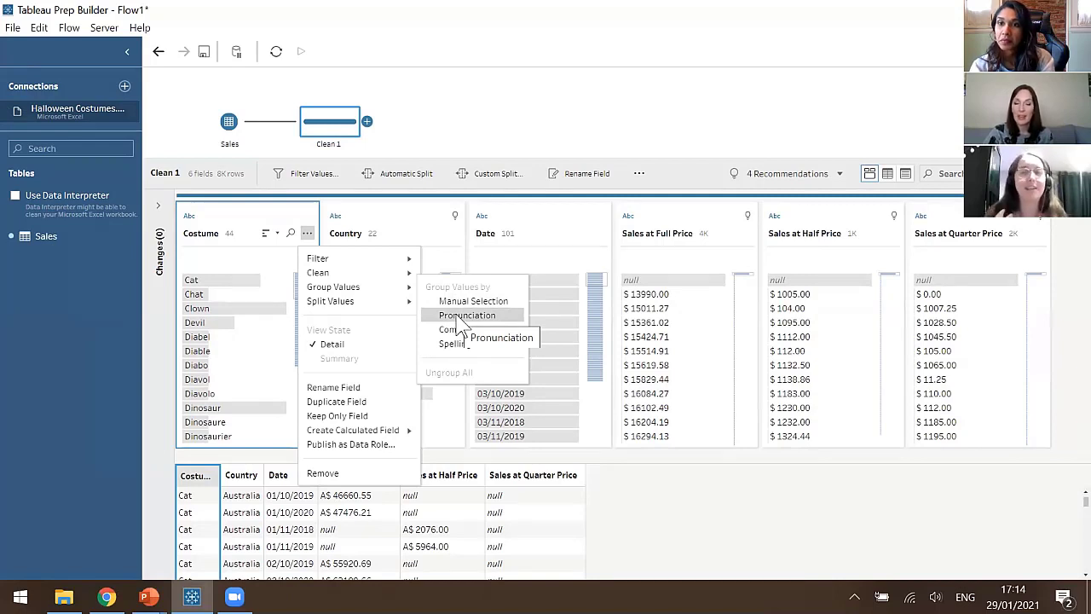
{"action": "left_click", "coordinate": [503, 350]}
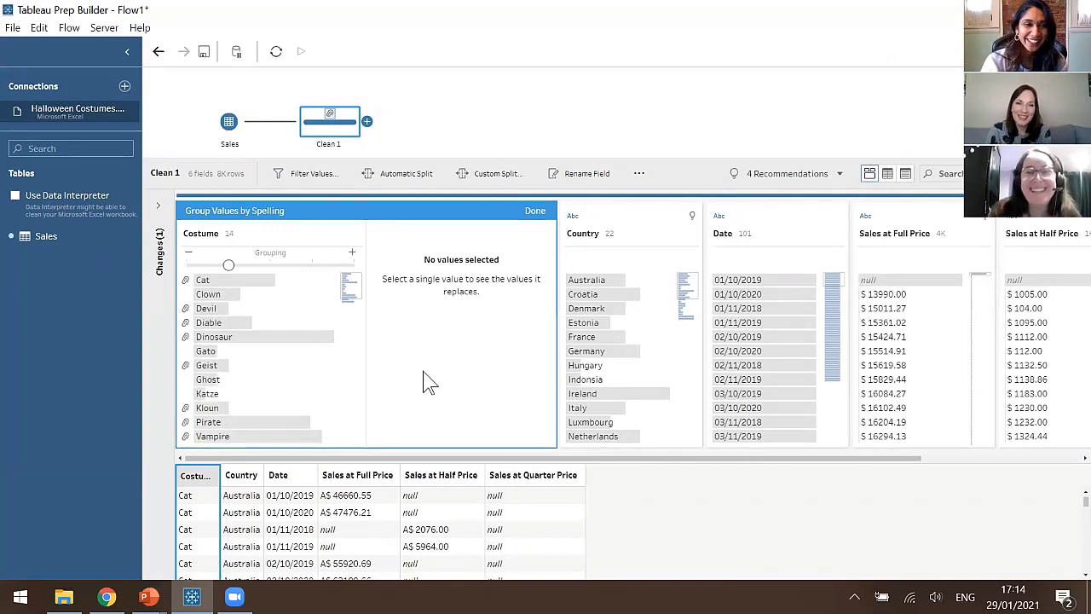
{"action": "left_click", "coordinate": [203, 283]}
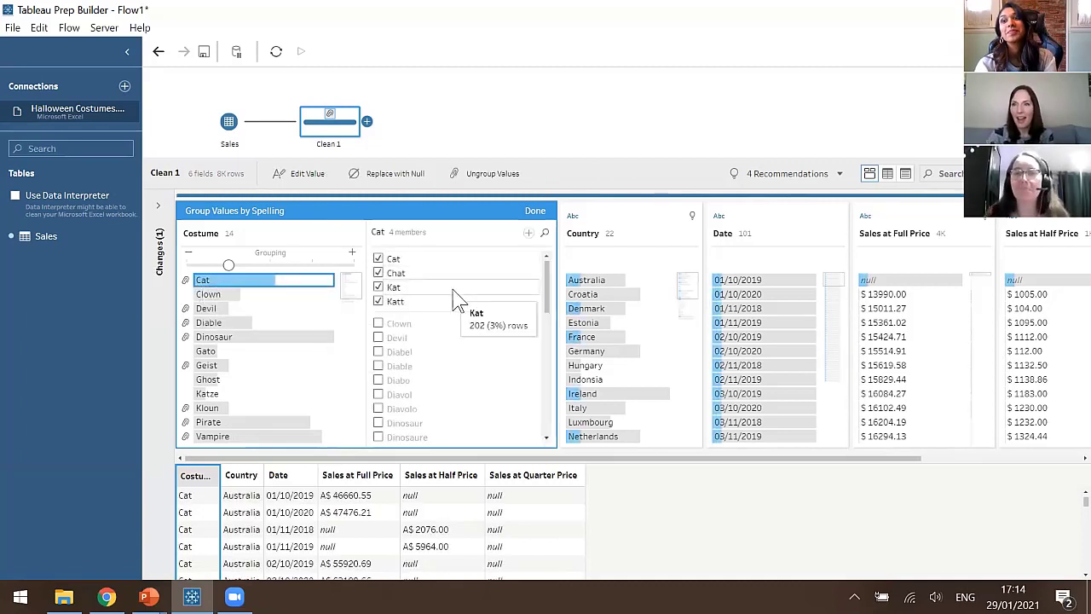
{"action": "left_click", "coordinate": [288, 287]}
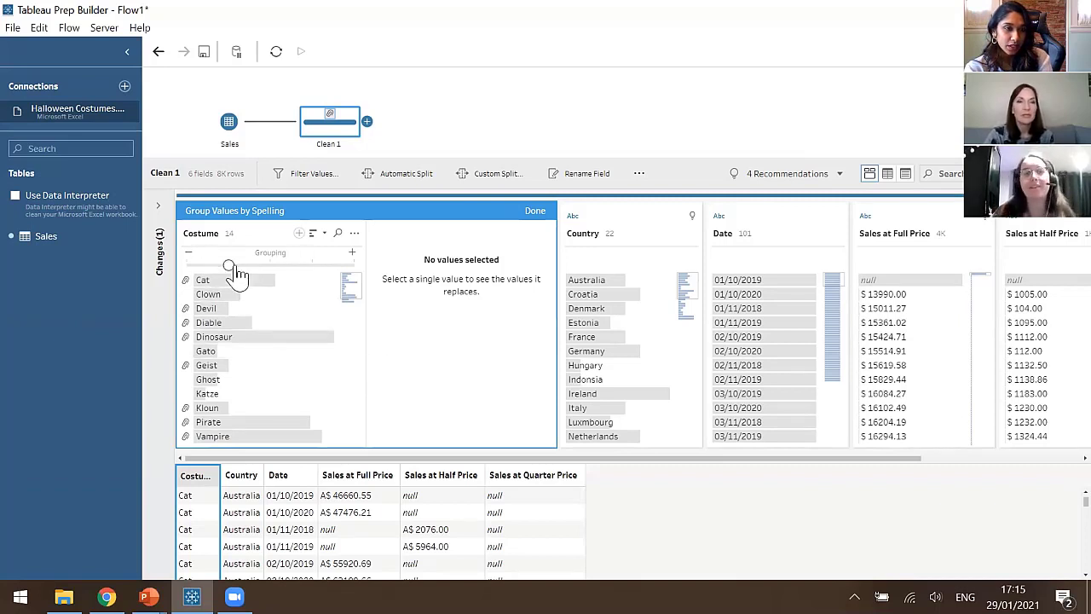
{"action": "left_click_drag", "start_coordinate": [231, 269], "coordinate": [271, 273]}
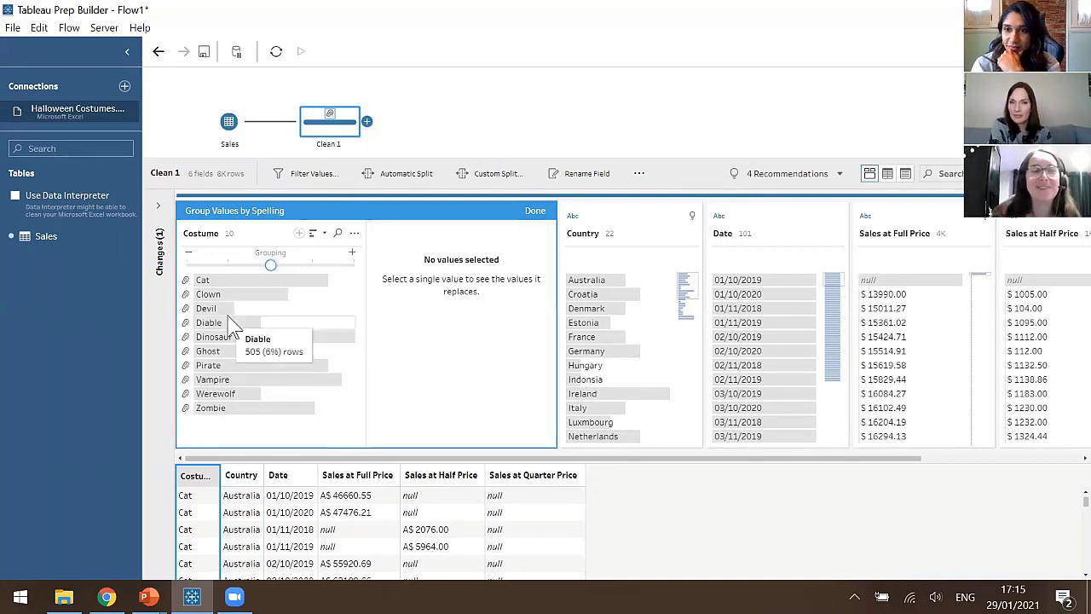
{"action": "left_click", "coordinate": [535, 212]}
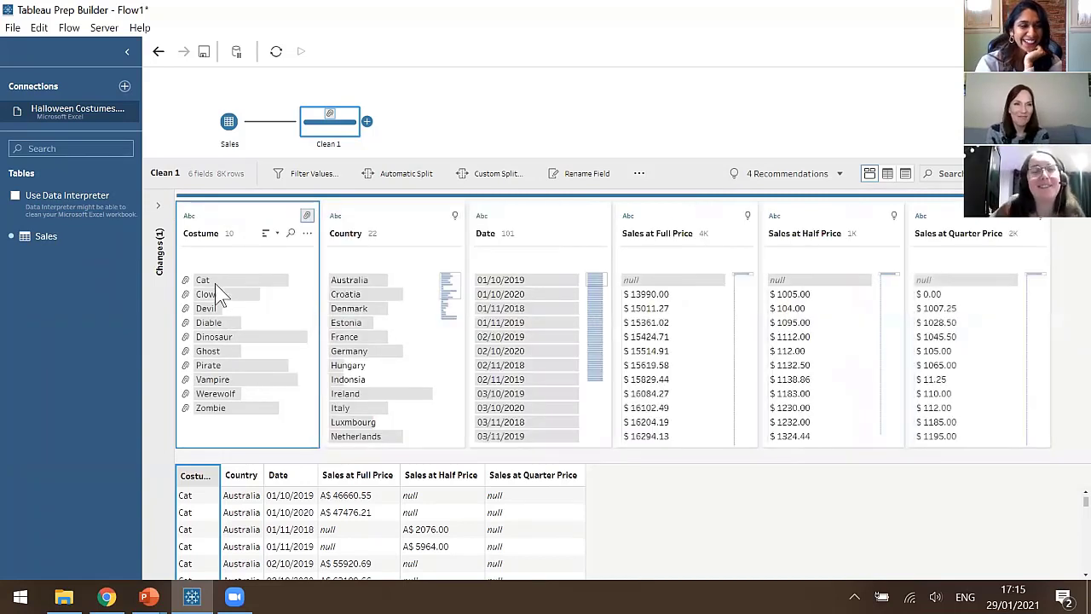
Group the Devil and Diable costume values together and name the group Devil
{"action": "left_click", "coordinate": [224, 310]}
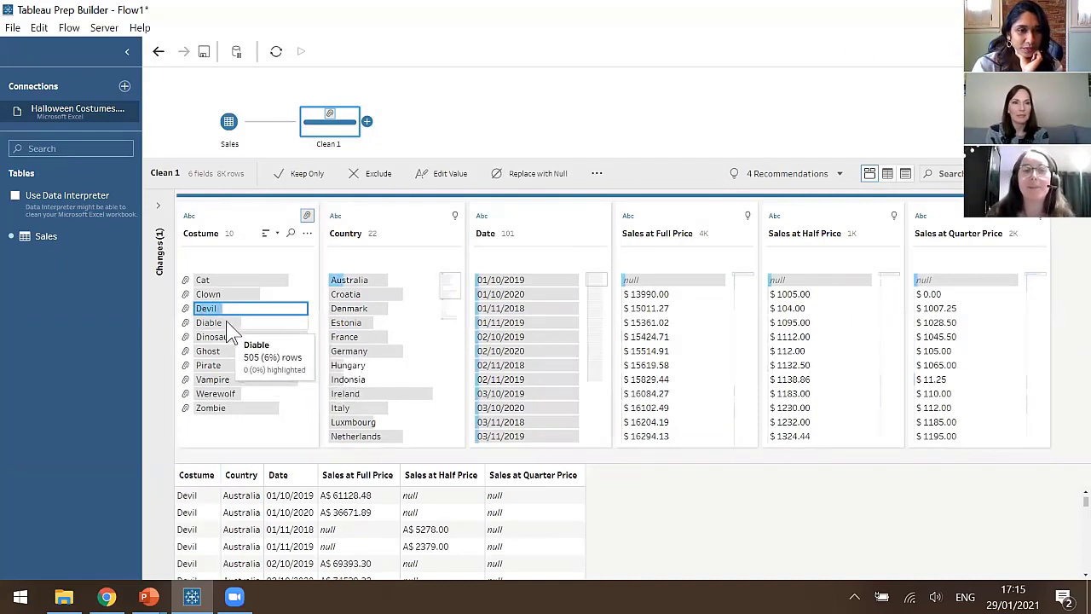
{"action": "left_click", "coordinate": [227, 324], "text": "ctrl"}
{"action": "right_click", "coordinate": [227, 324]}
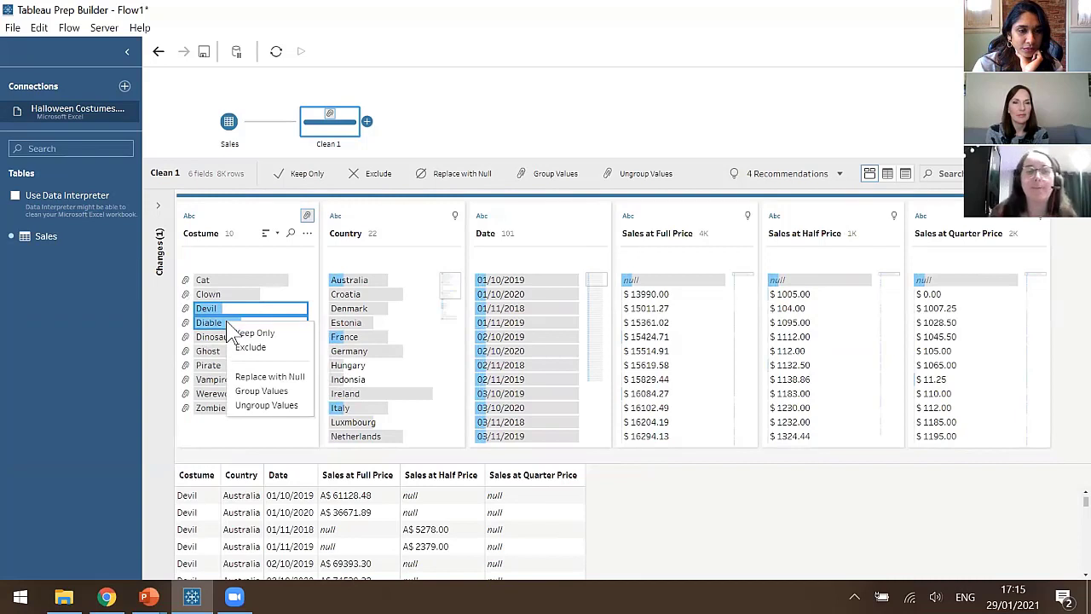
{"action": "left_click", "coordinate": [262, 391]}
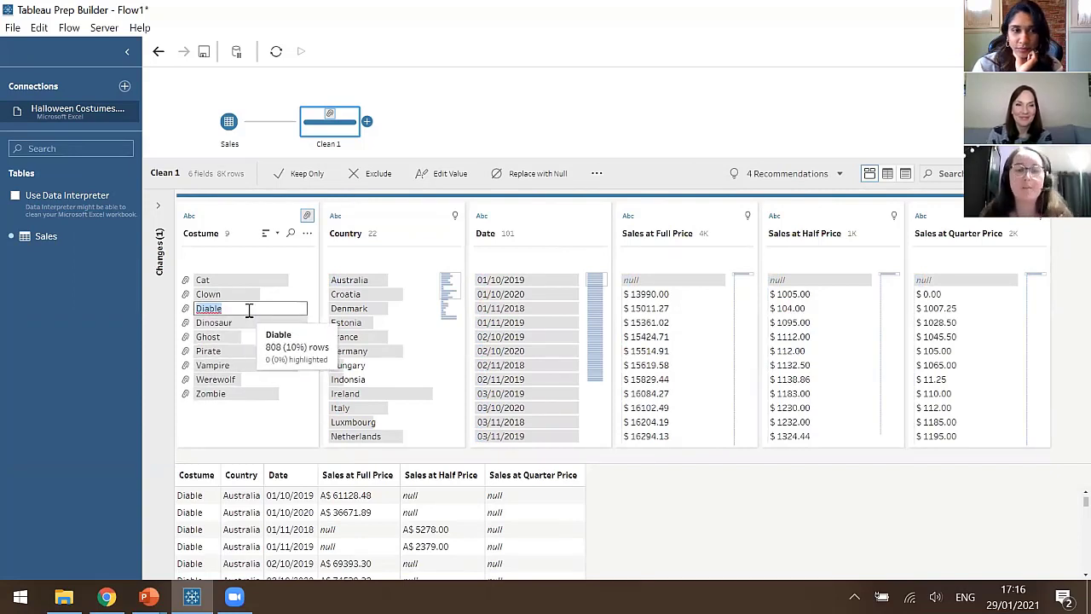
{"action": "type", "text": "Devil"}
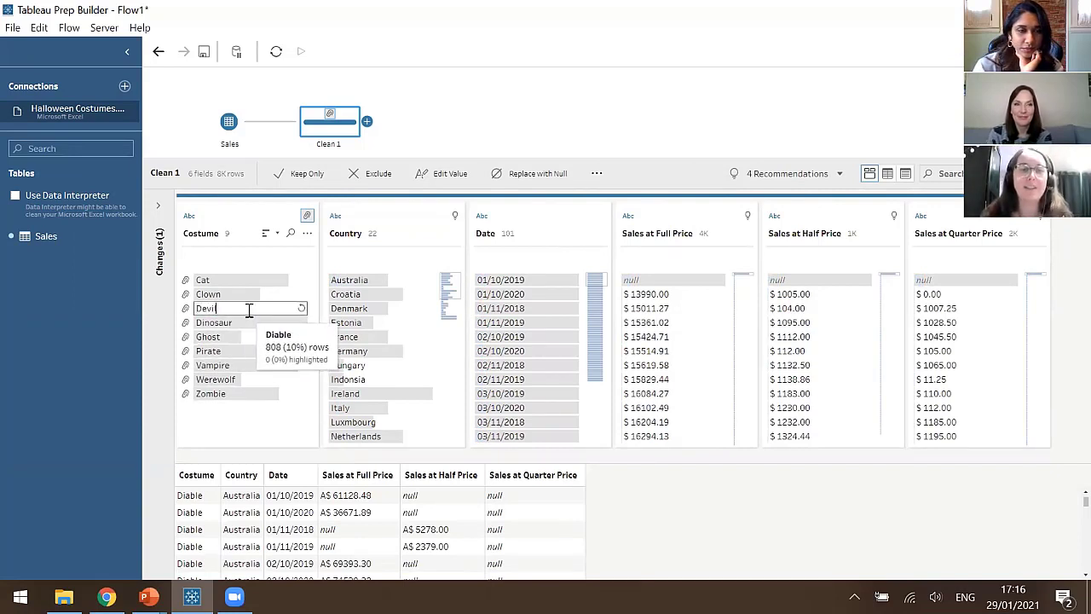
{"action": "key", "text": "Return"}
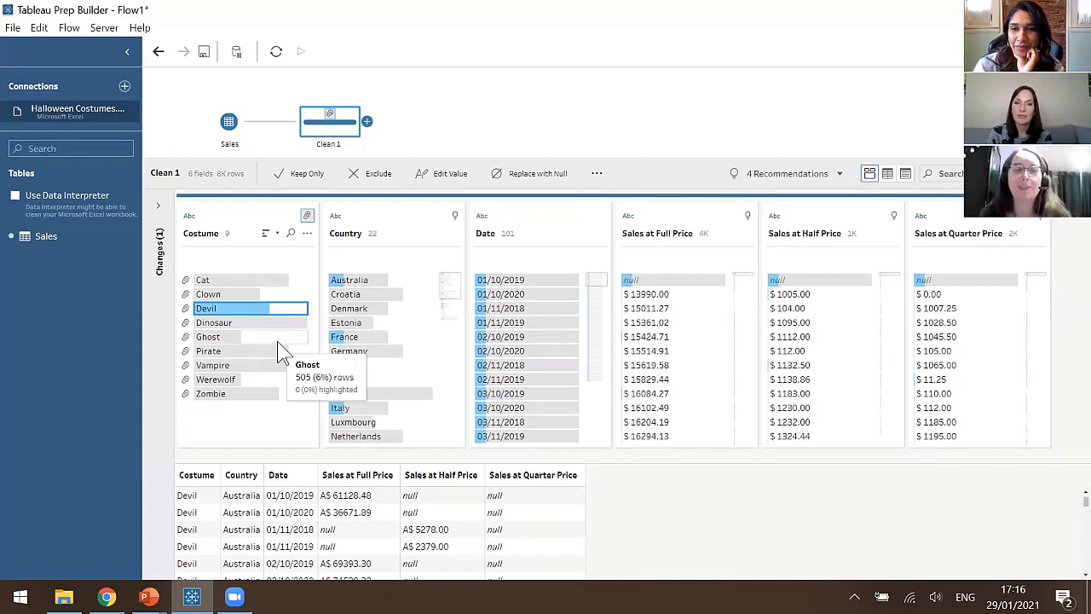
{"action": "left_click", "coordinate": [266, 435]}
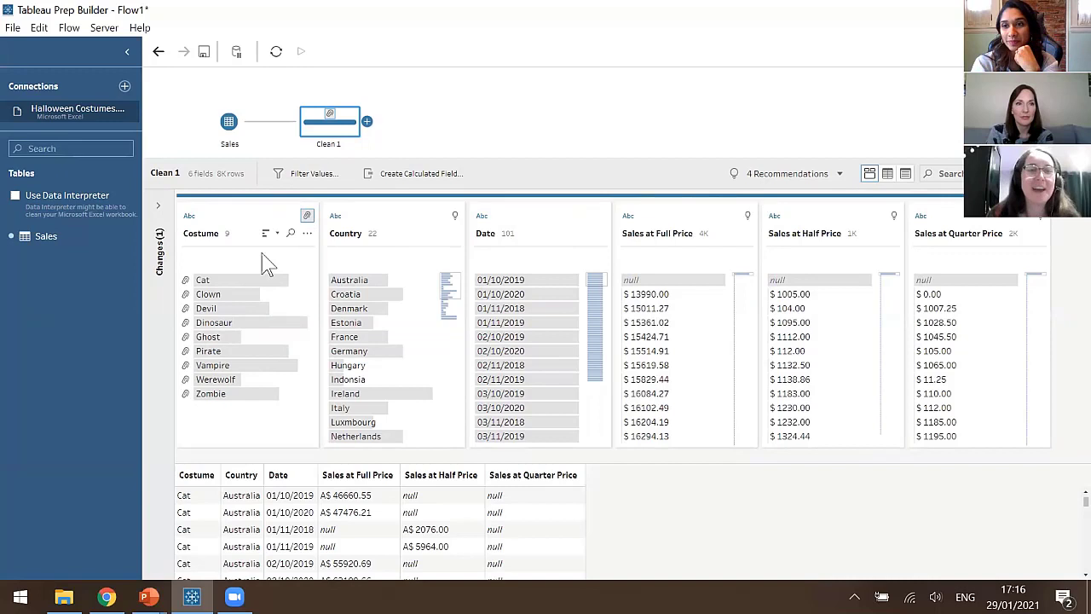
Open grouping by pronunciation for the Costume field, add the new value Catt to the Cat group, and finish grouping
{"action": "left_click", "coordinate": [306, 233]}
{"action": "mouse_move", "coordinate": [352, 294]}
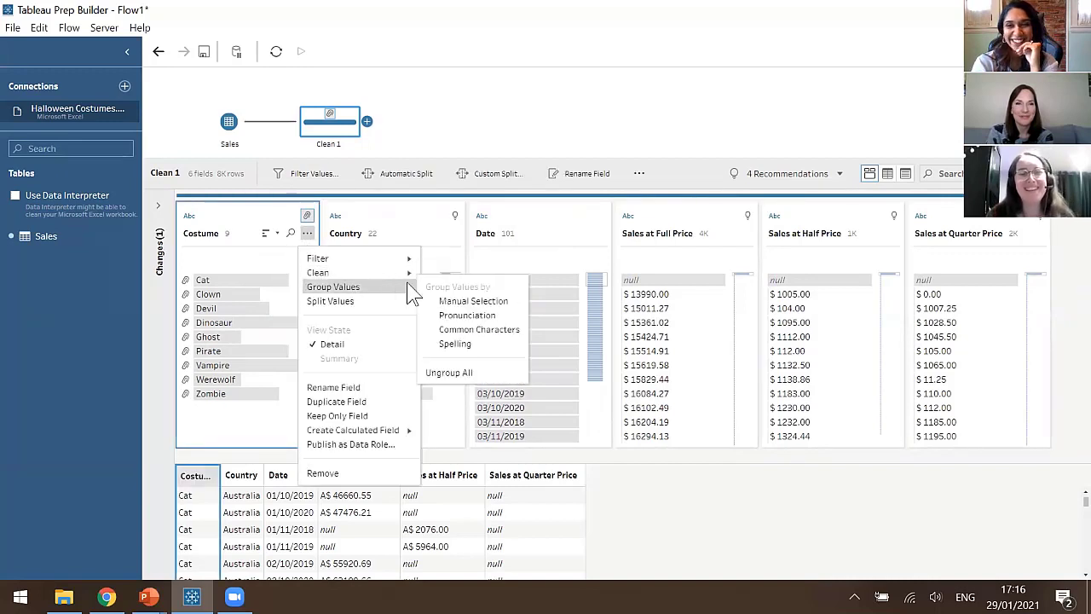
{"action": "left_click", "coordinate": [467, 324]}
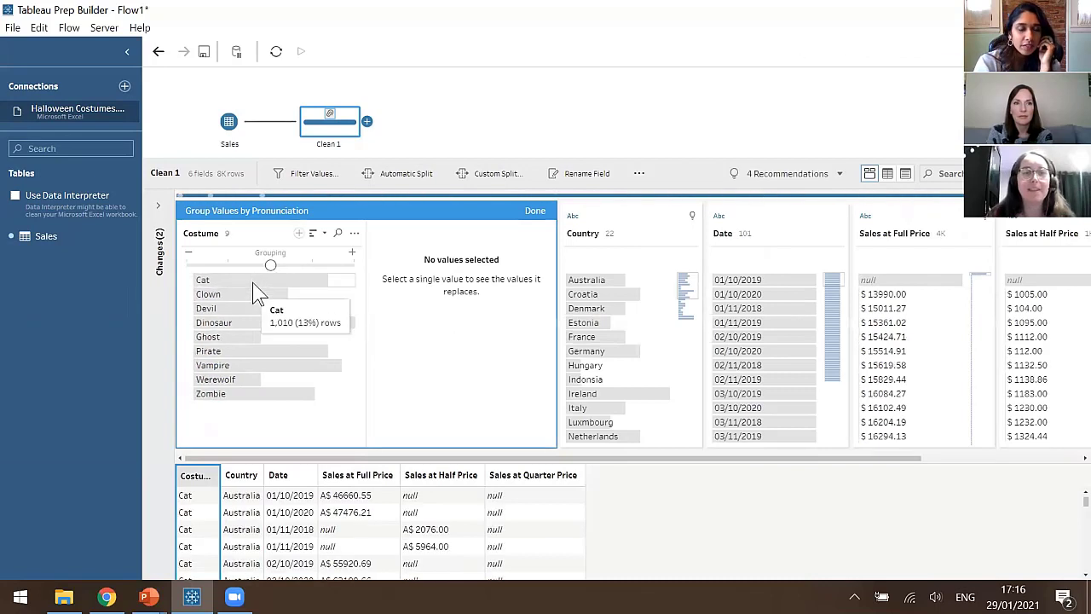
{"action": "left_click", "coordinate": [256, 283]}
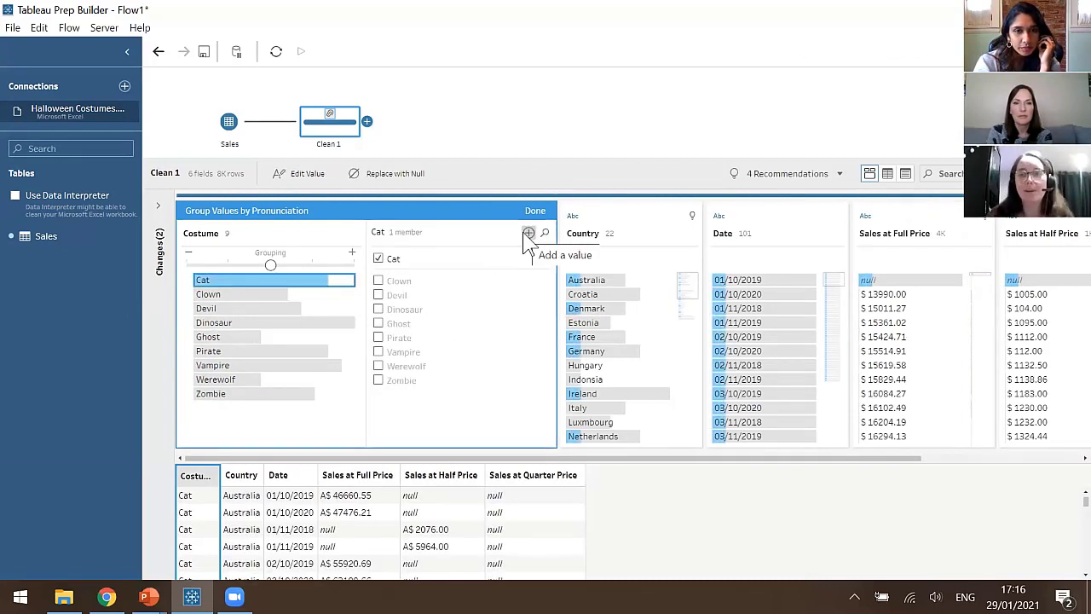
{"action": "left_click", "coordinate": [529, 234]}
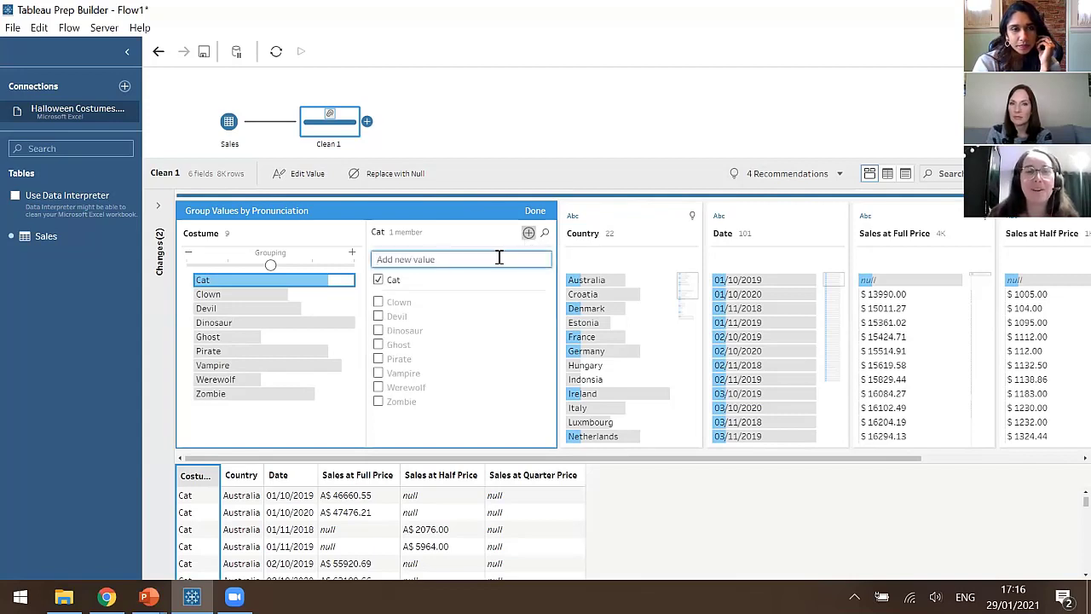
{"action": "type", "text": "Catt"}
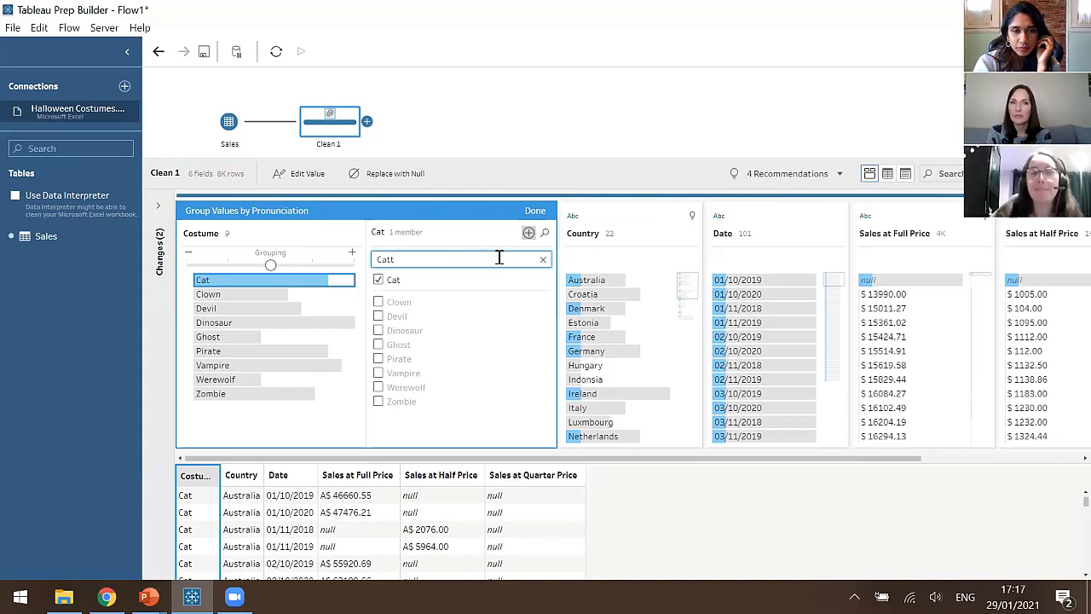
{"action": "key", "text": "Return"}
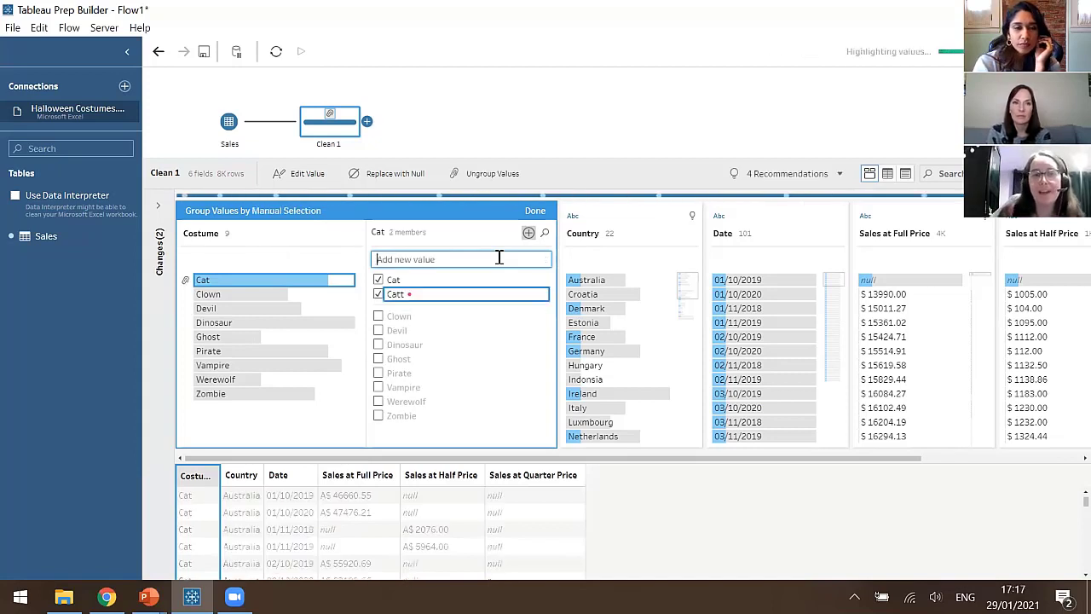
{"action": "mouse_move", "coordinate": [409, 295]}
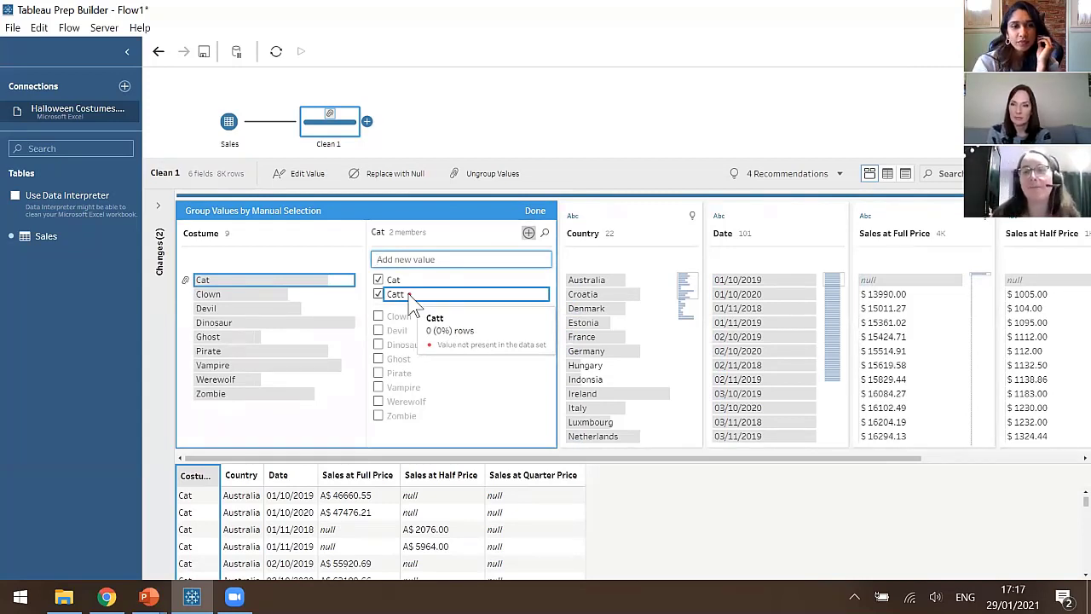
{"action": "left_click", "coordinate": [535, 211]}
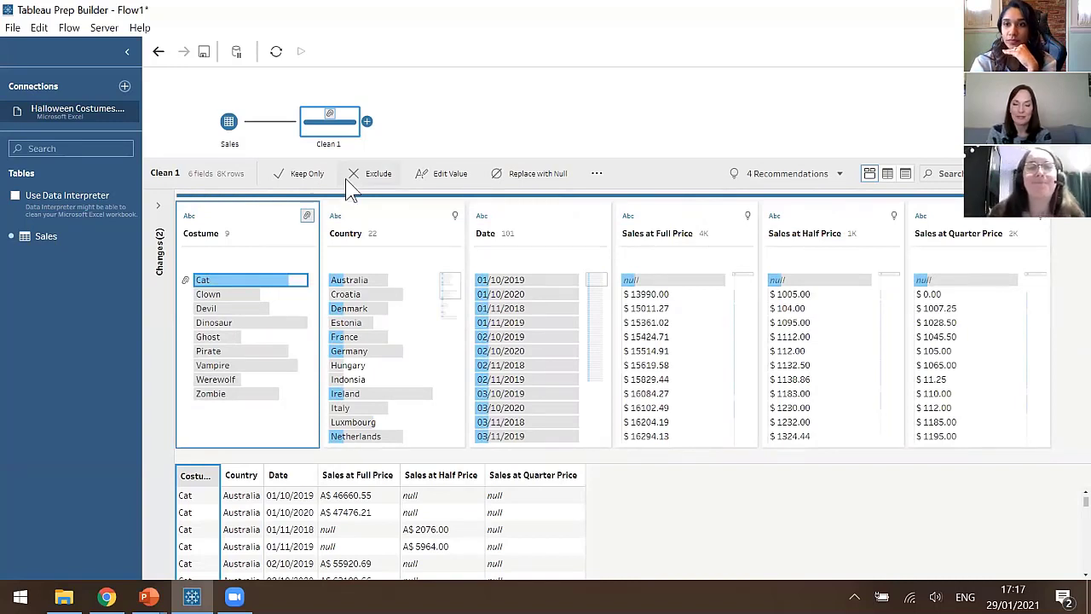
Add another cleaning step after Clean 1 and rename Clean 1 as Costume
{"action": "left_click", "coordinate": [366, 122]}
{"action": "left_click", "coordinate": [385, 156]}
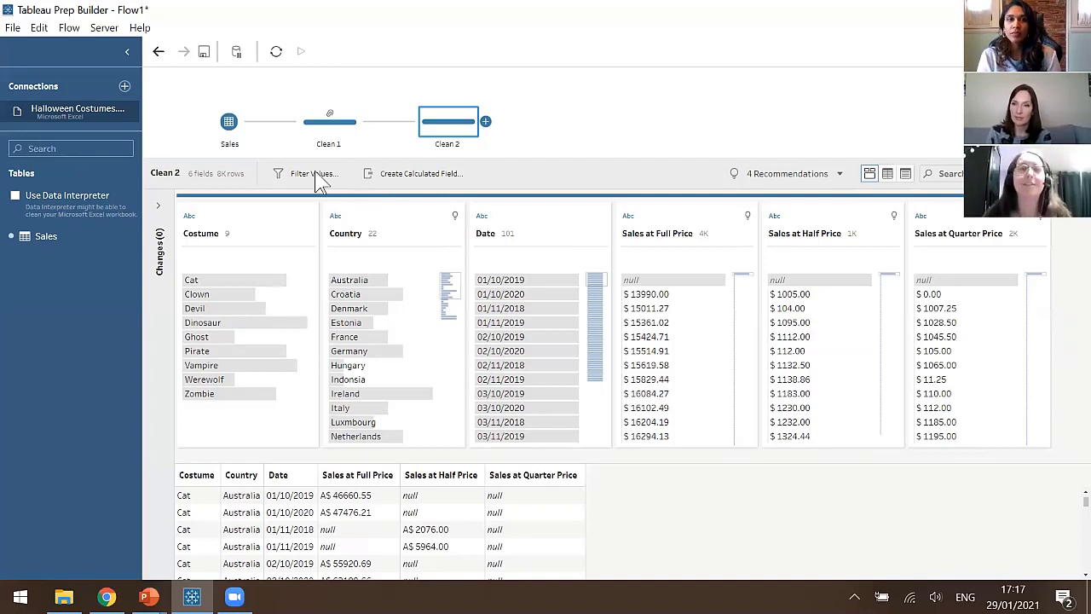
{"action": "double_click", "coordinate": [327, 145]}
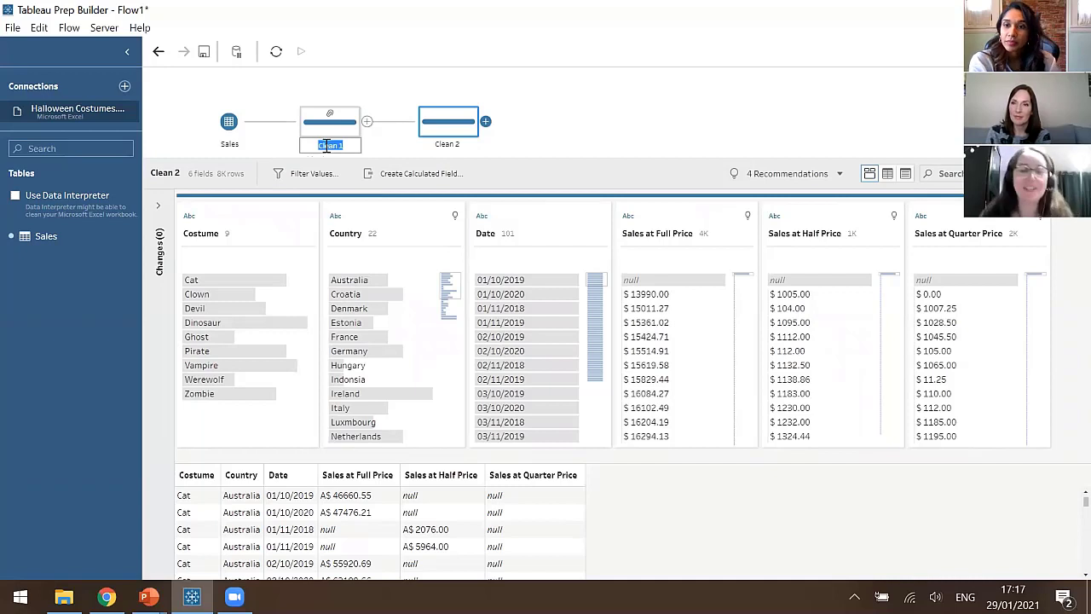
{"action": "type", "text": "Costu"}
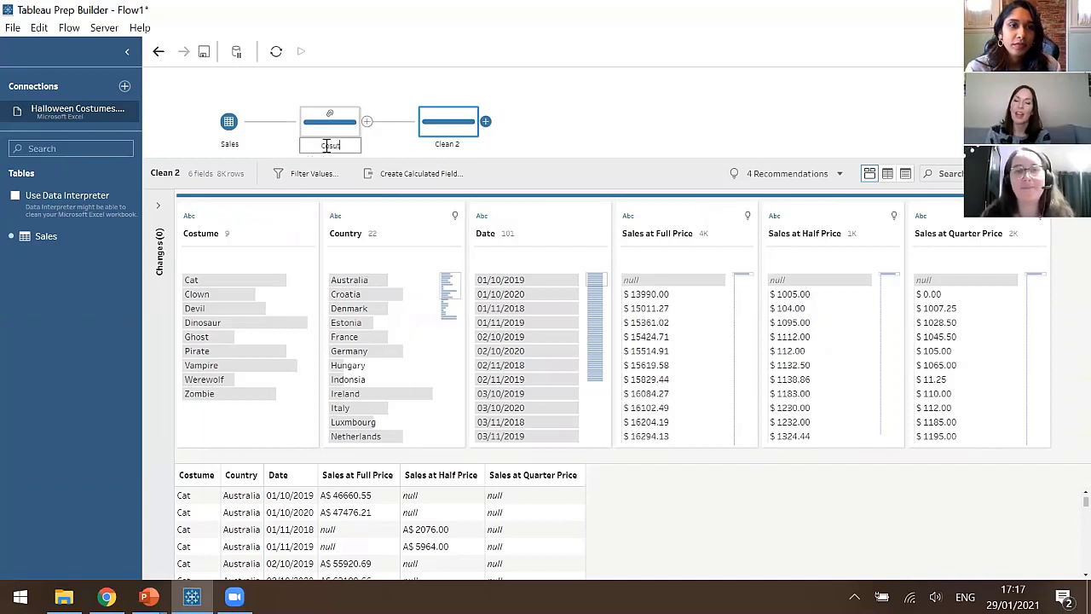
{"action": "type", "text": "me"}
{"action": "key", "text": "Return"}
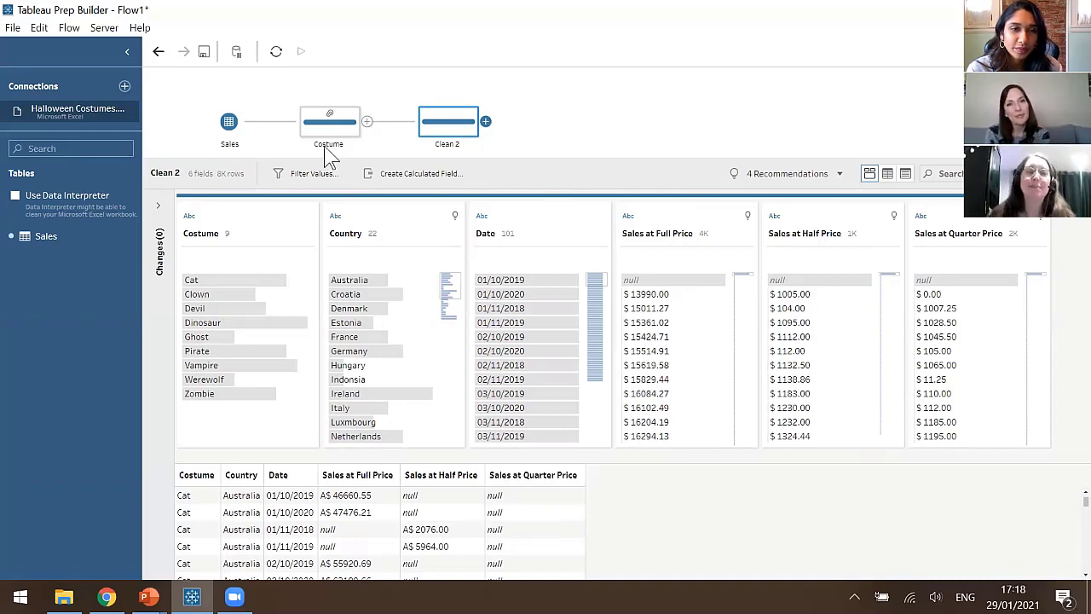
Review the list of changes recorded in the Costume step
{"action": "left_click", "coordinate": [329, 137]}
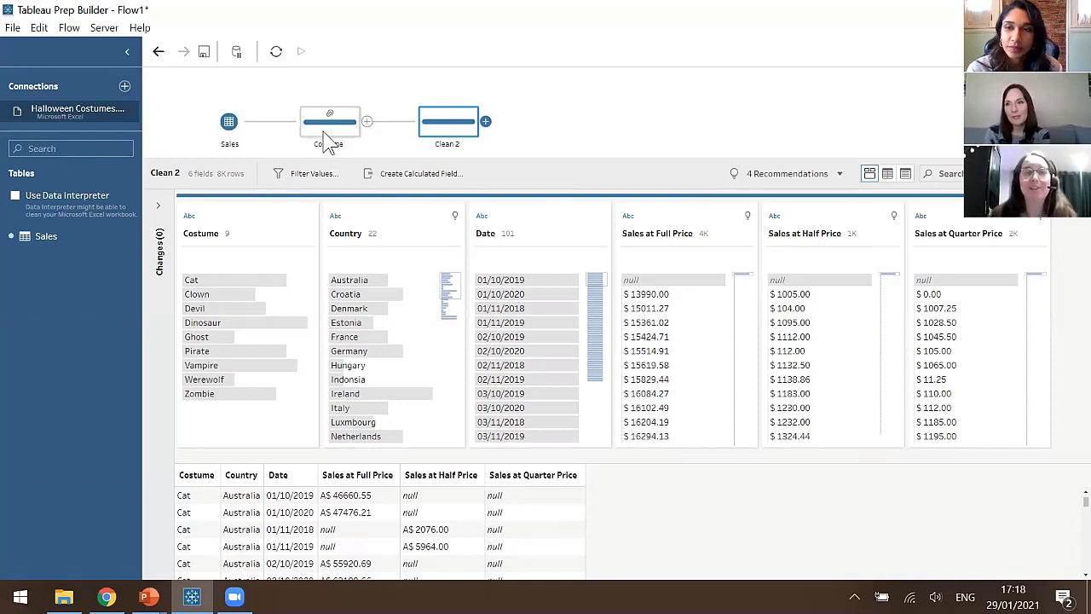
{"action": "left_click", "coordinate": [159, 226]}
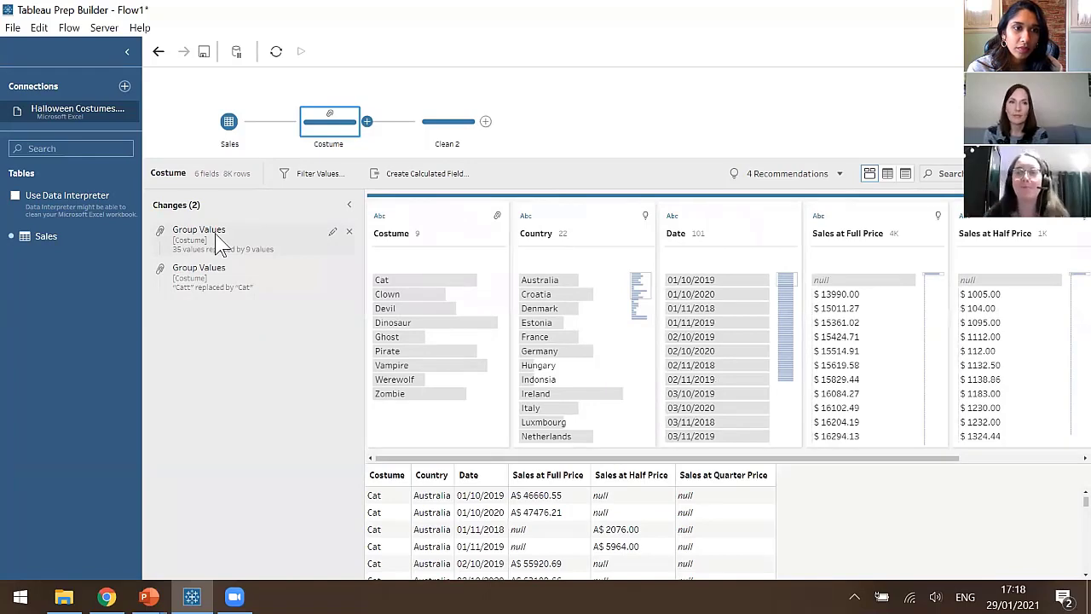
{"action": "left_click", "coordinate": [349, 205]}
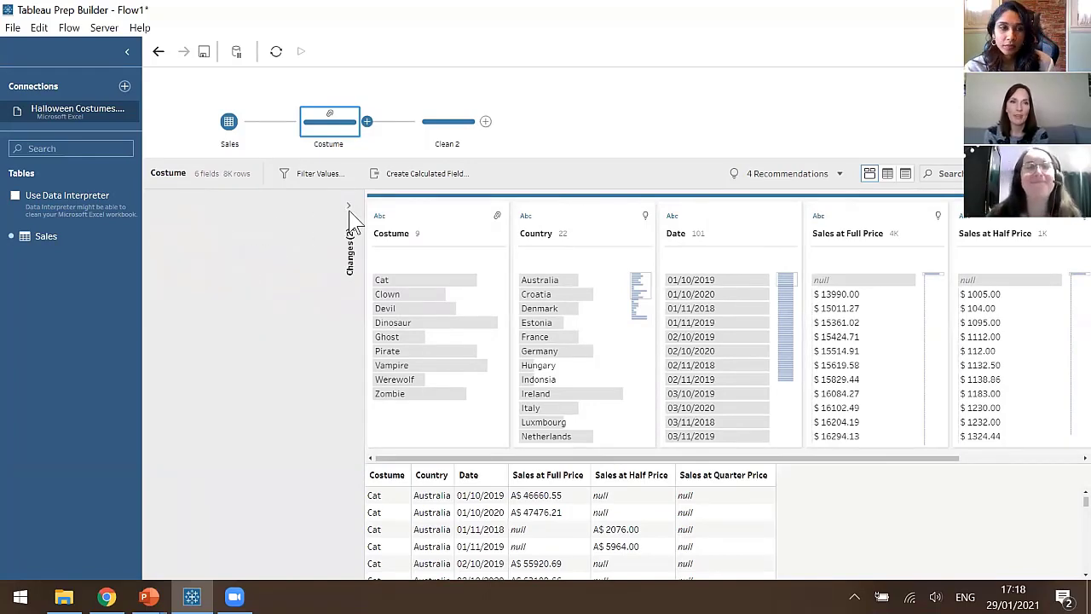
In Clean 2, apply the recommended Country/Region data role to the Country field and check its values for invalid names
{"action": "left_click", "coordinate": [447, 122]}
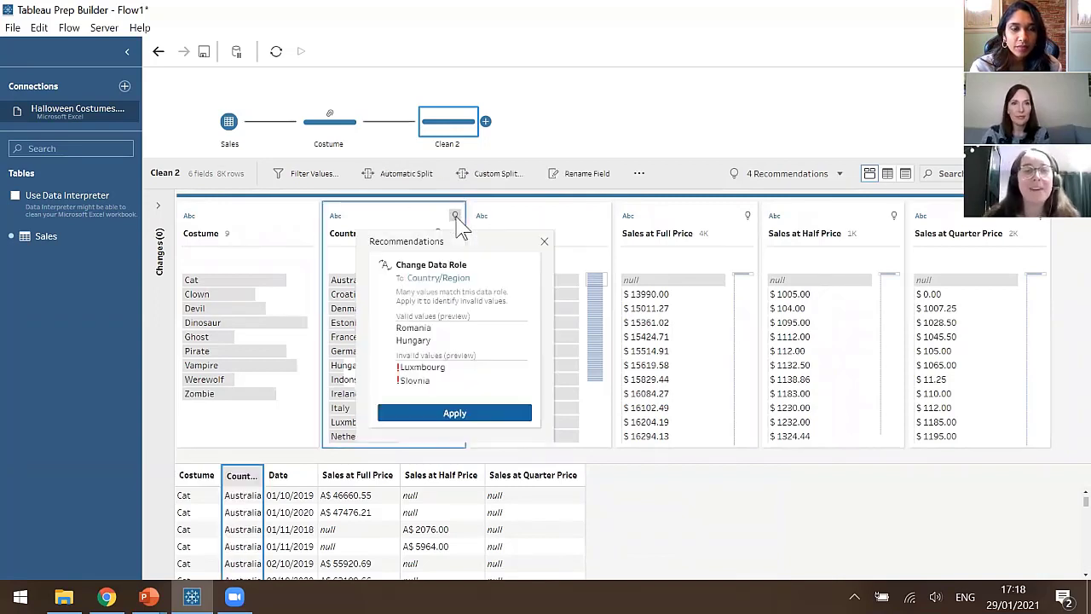
{"action": "left_click", "coordinate": [455, 217]}
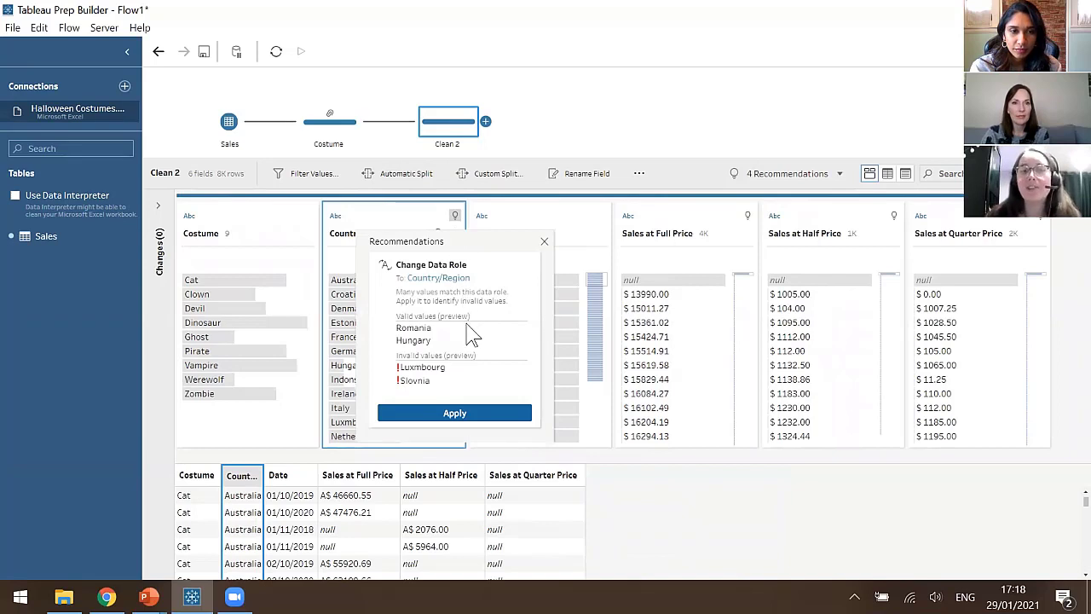
{"action": "left_click", "coordinate": [441, 417]}
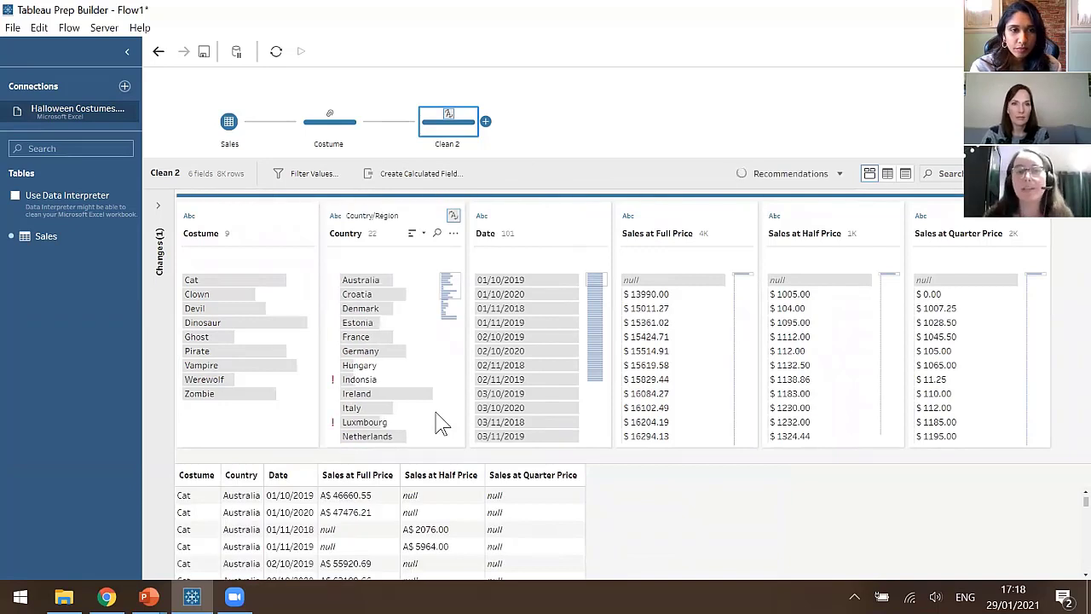
{"action": "mouse_move", "coordinate": [396, 390]}
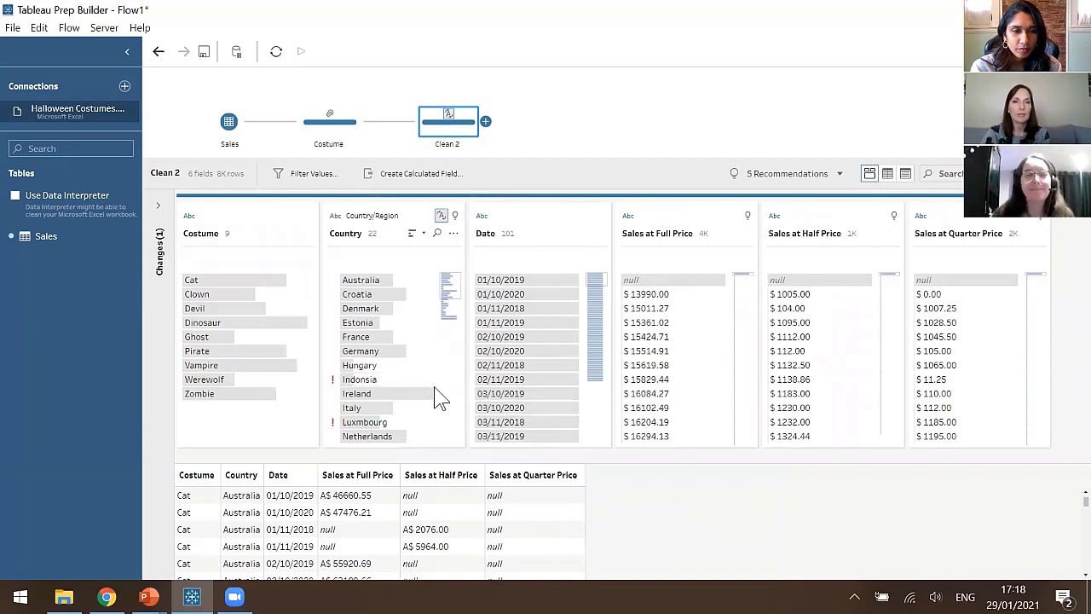
{"action": "scroll", "coordinate": [439, 406], "scroll_direction": "down", "scroll_amount": 3}
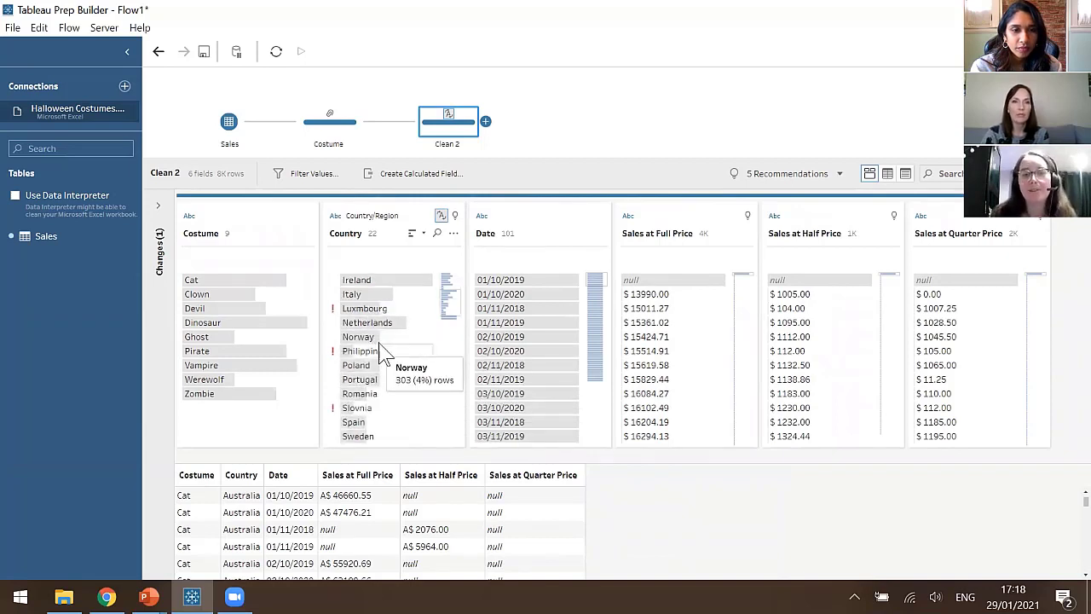
{"action": "mouse_move", "coordinate": [390, 414]}
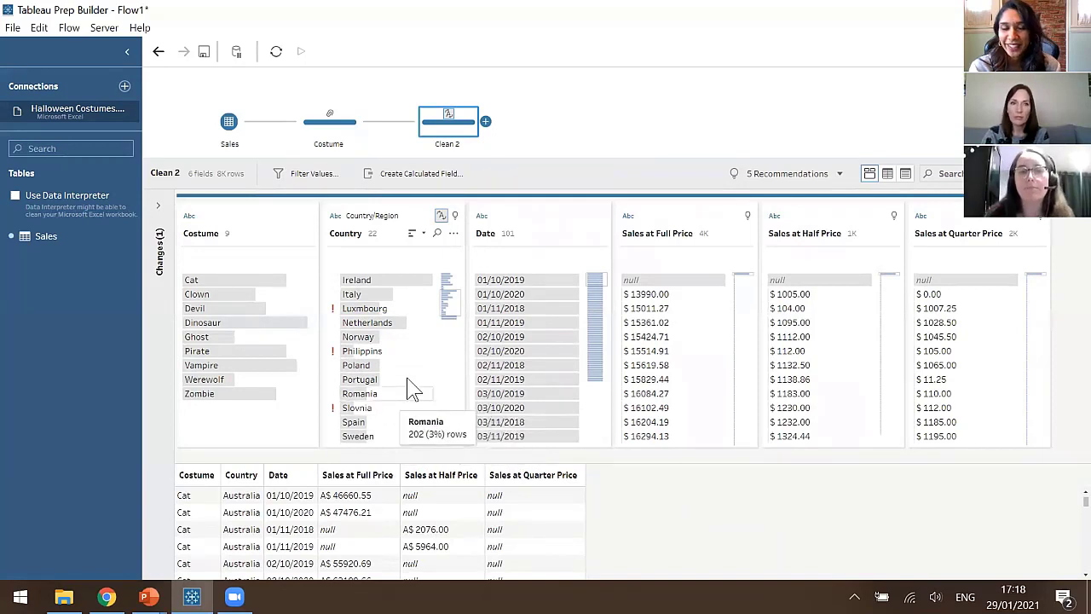
{"action": "mouse_move", "coordinate": [391, 317]}
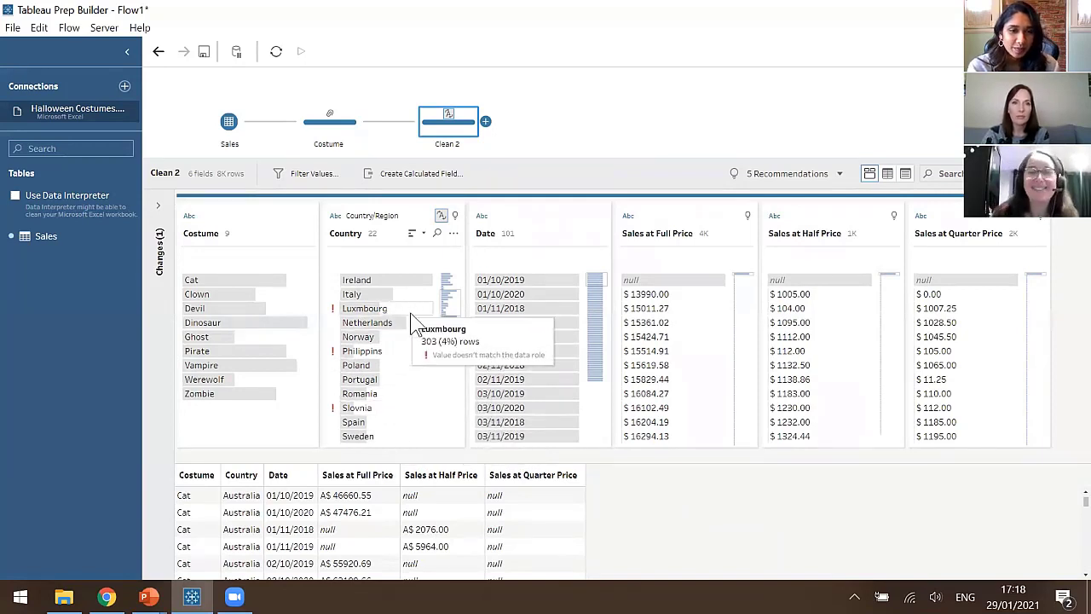
Apply the recommended grouping that replaces invalid Country values with matching values from the data role, and finish grouping
{"action": "left_click", "coordinate": [456, 217]}
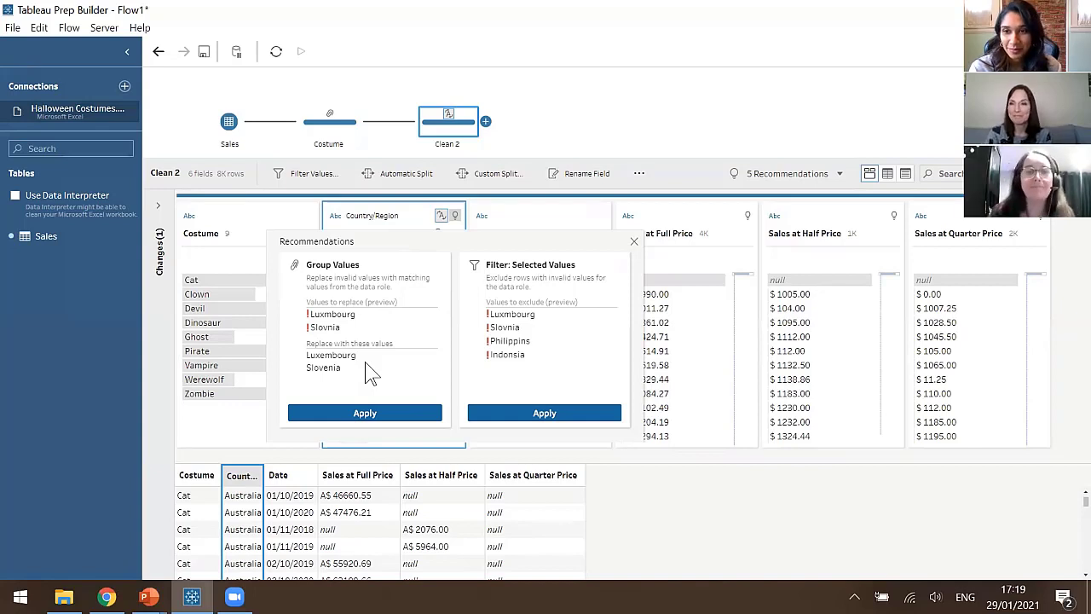
{"action": "left_click", "coordinate": [354, 416]}
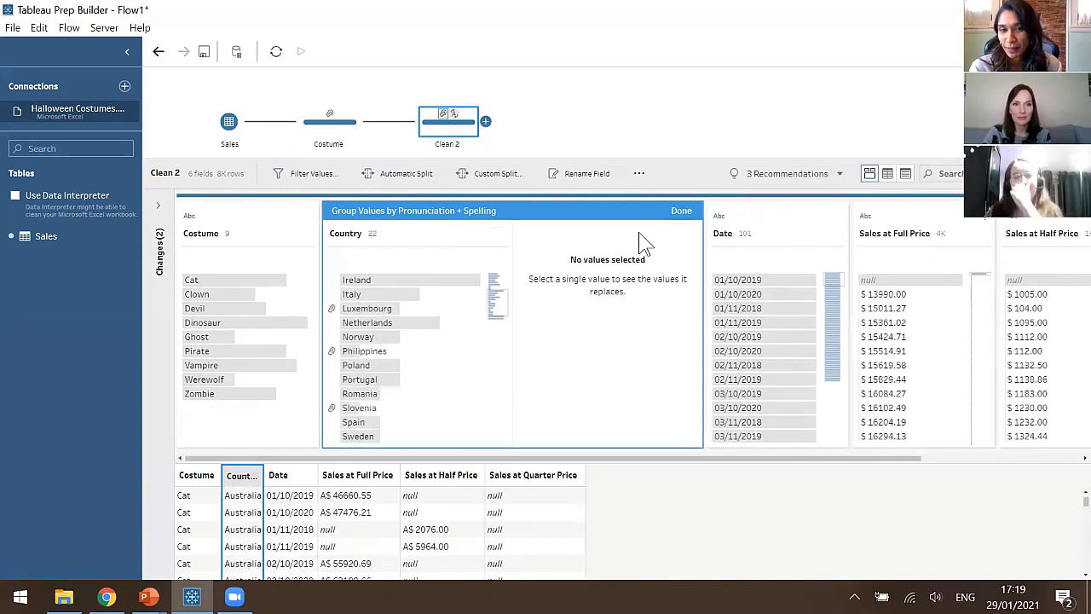
{"action": "left_click", "coordinate": [682, 211]}
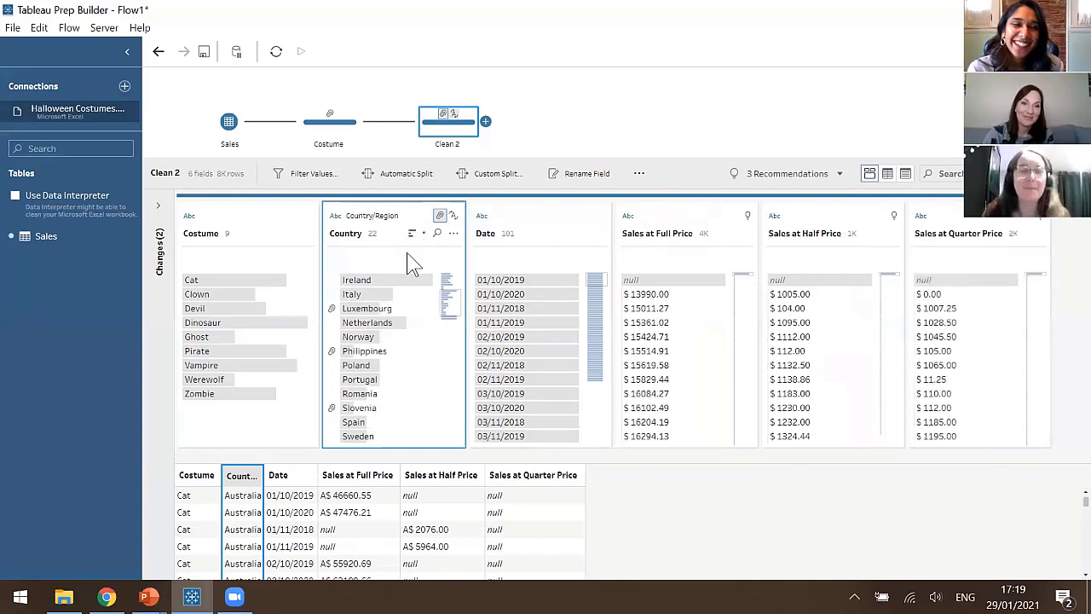
Preview the data of the Clean 2 step in Tableau Desktop
{"action": "left_click", "coordinate": [461, 128]}
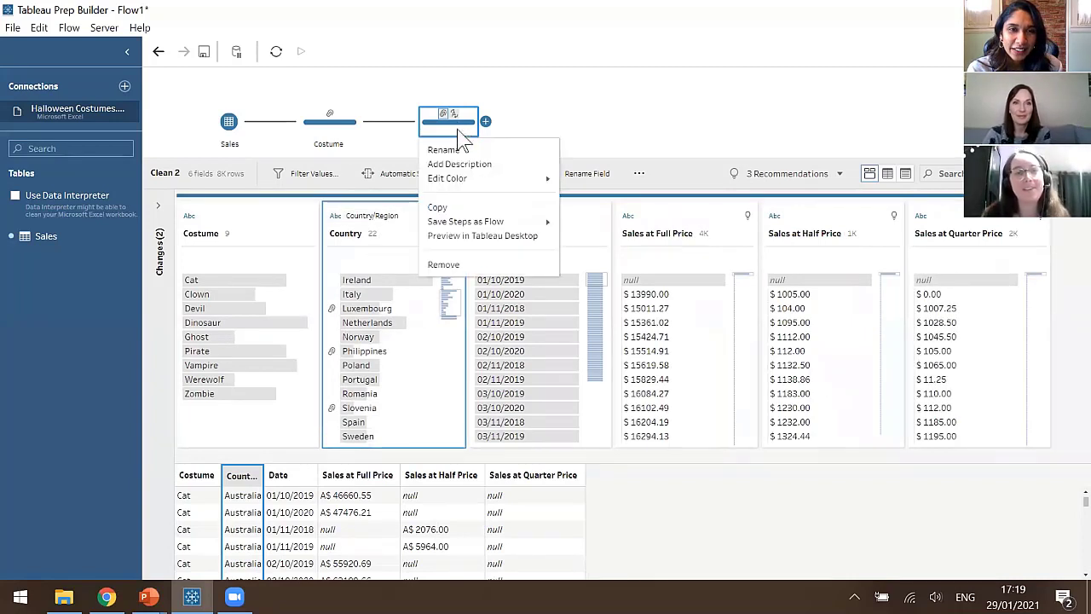
{"action": "left_click", "coordinate": [467, 237]}
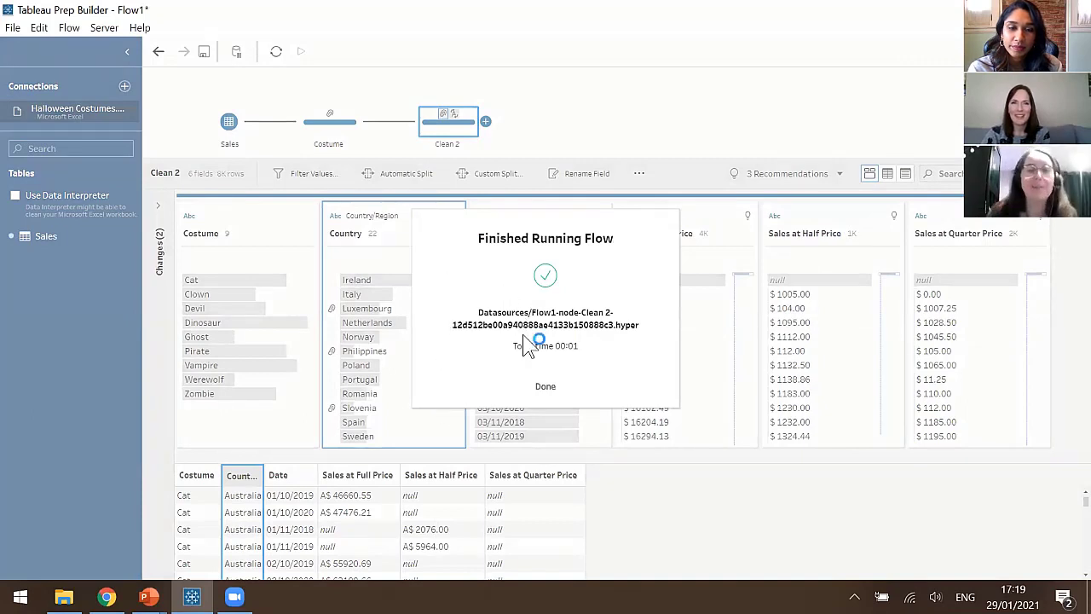
{"action": "left_click", "coordinate": [544, 387]}
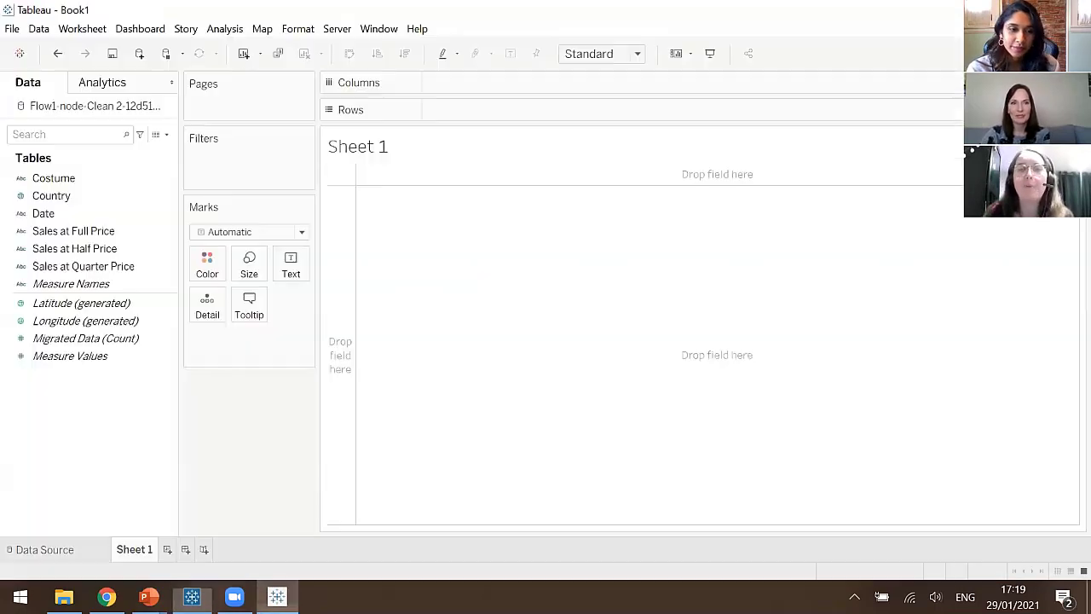
Plot the Country field as points on a map in Sheet 1
{"action": "left_click", "coordinate": [85, 179]}
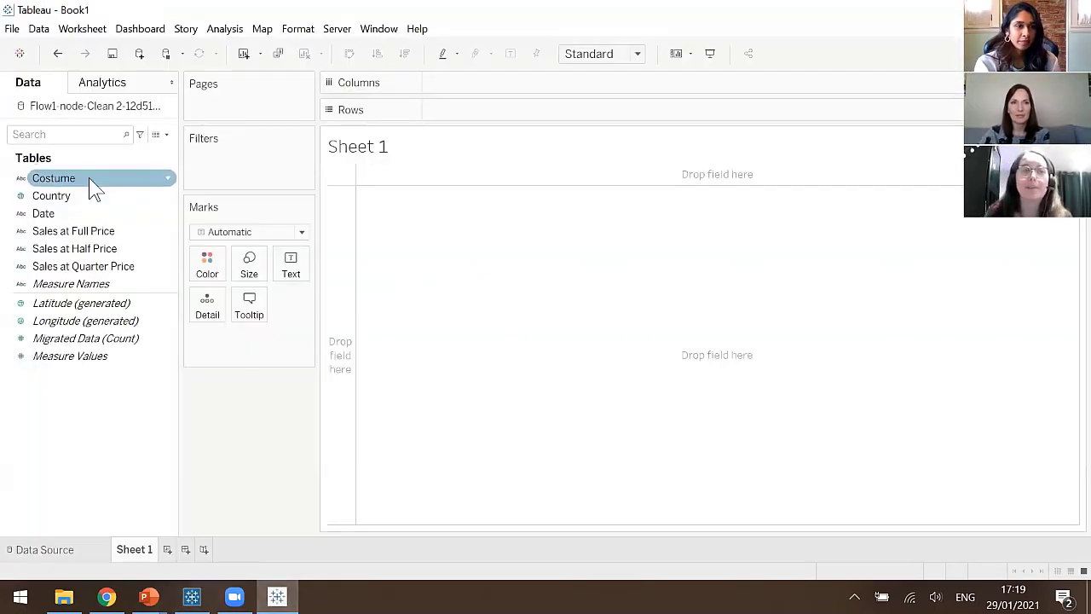
{"action": "left_click", "coordinate": [78, 196]}
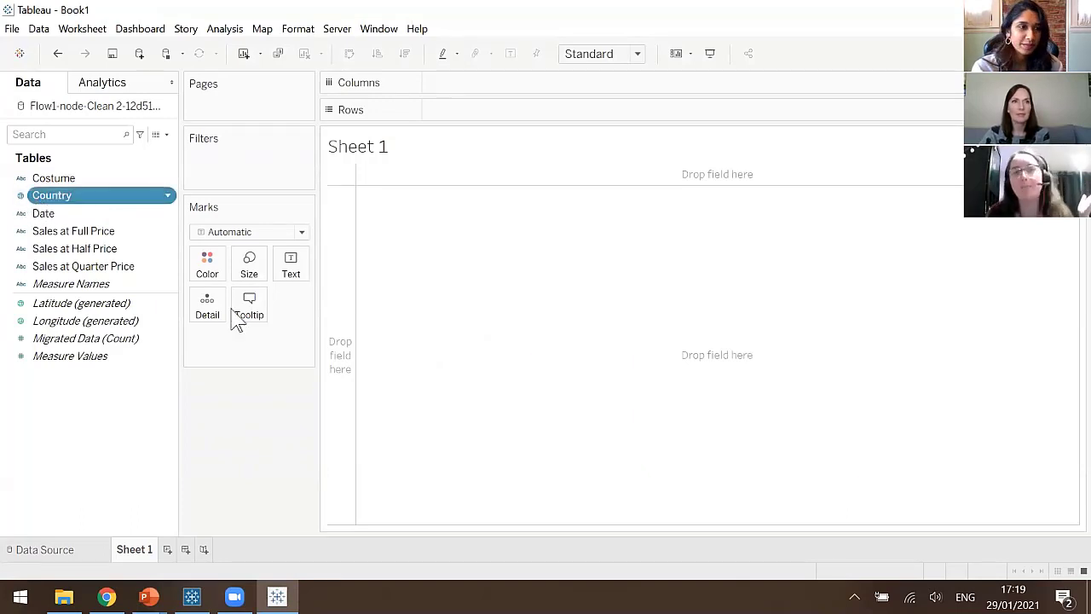
{"action": "left_click_drag", "start_coordinate": [237, 320], "coordinate": [237, 320]}
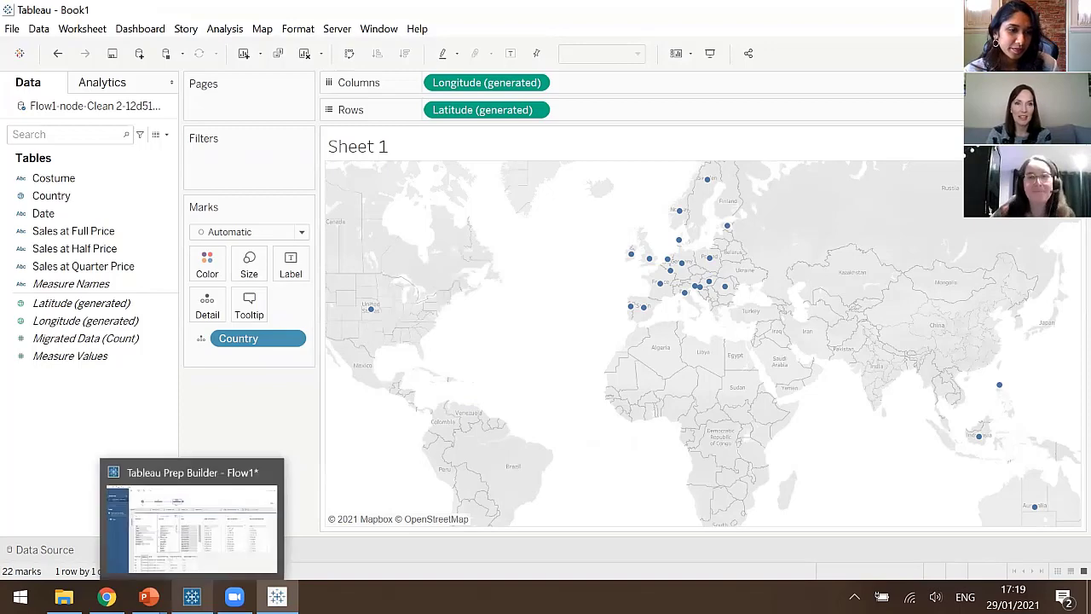
Switch back to Tableau Prep Builder and rename the Clean 2 step as Country
{"action": "left_click", "coordinate": [191, 597]}
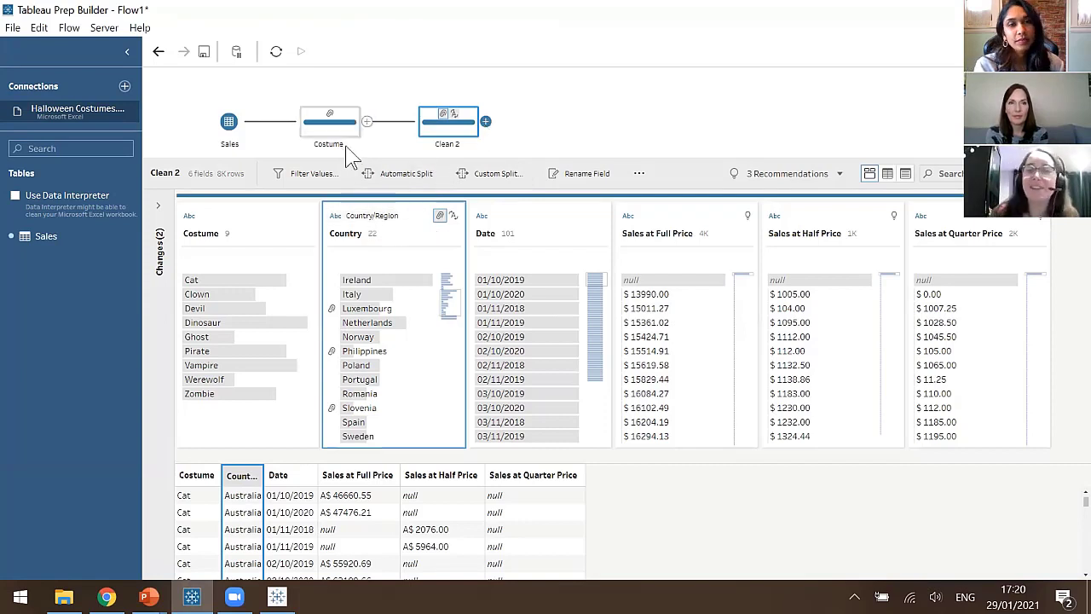
{"action": "double_click", "coordinate": [447, 145]}
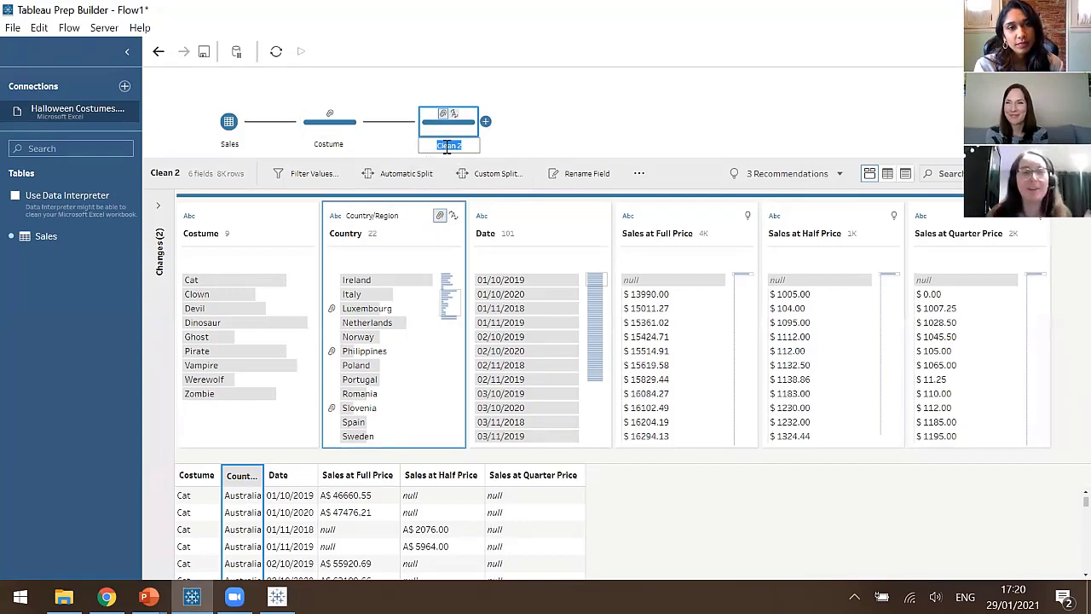
{"action": "type", "text": "Country"}
{"action": "key", "text": "Return"}
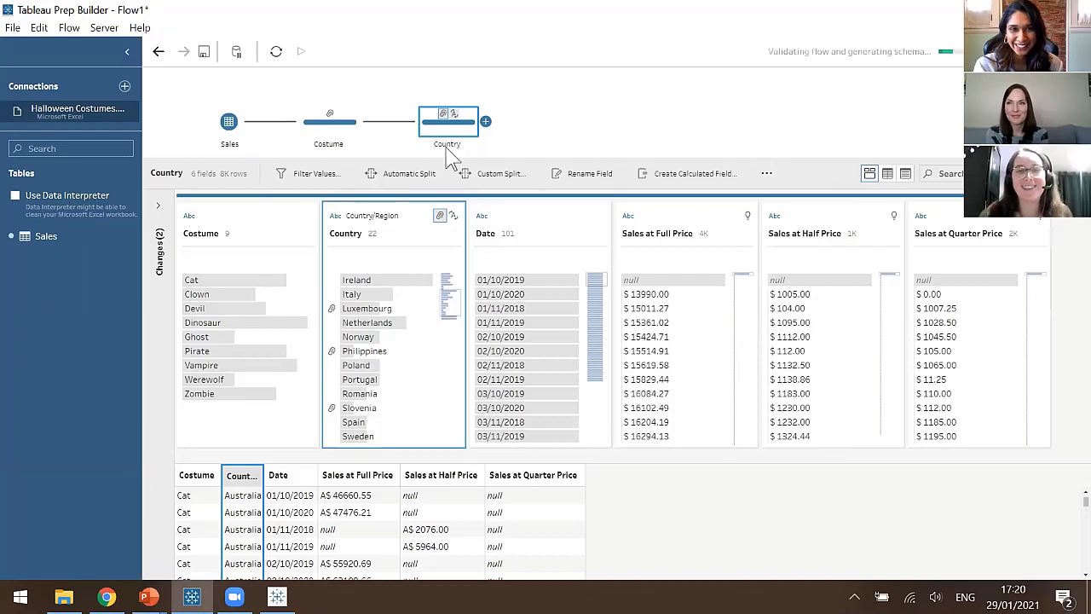
Add a clean step after the Country step and change the Date field's data type to Date
{"action": "left_click", "coordinate": [486, 122]}
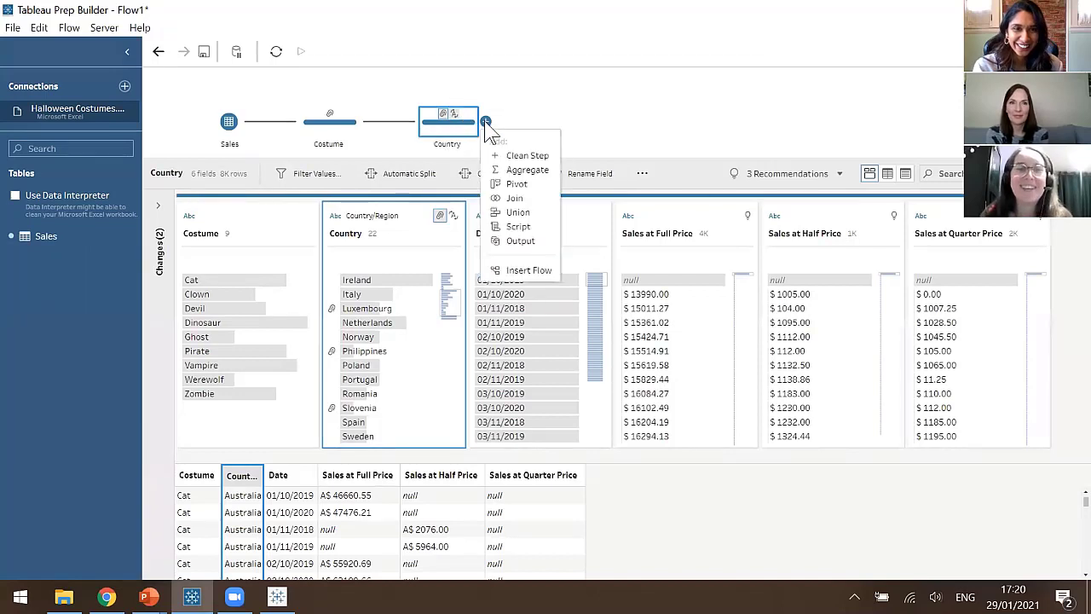
{"action": "left_click", "coordinate": [519, 159]}
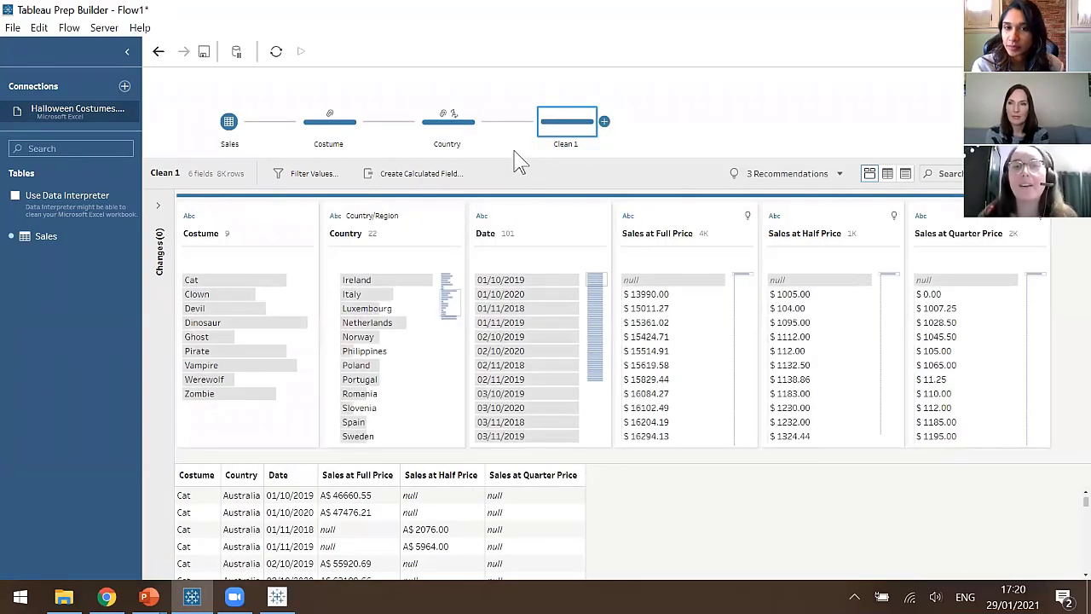
{"action": "left_click", "coordinate": [482, 220]}
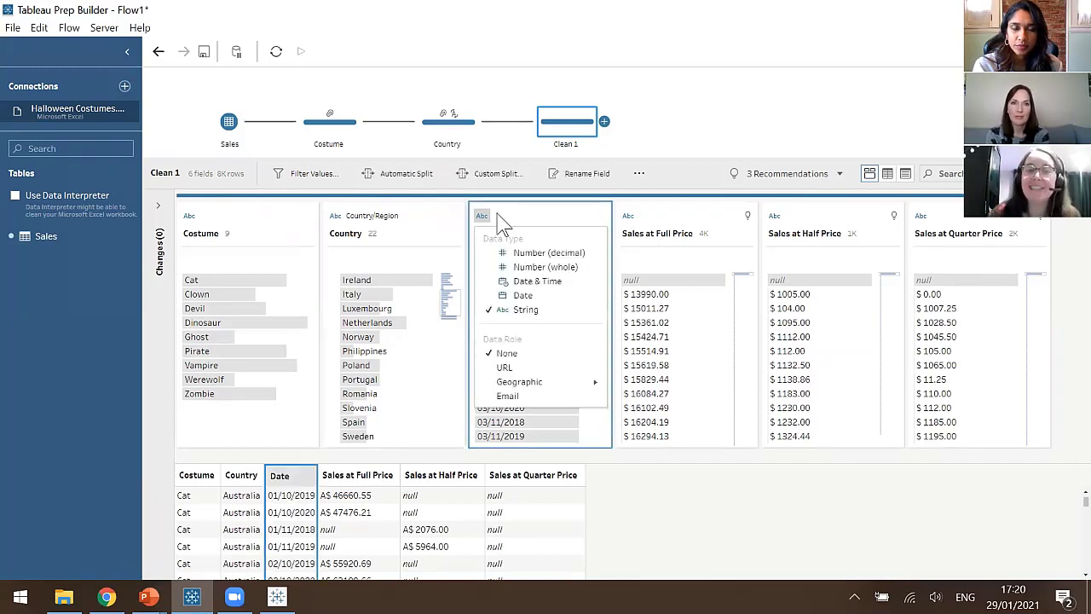
{"action": "left_click", "coordinate": [522, 295]}
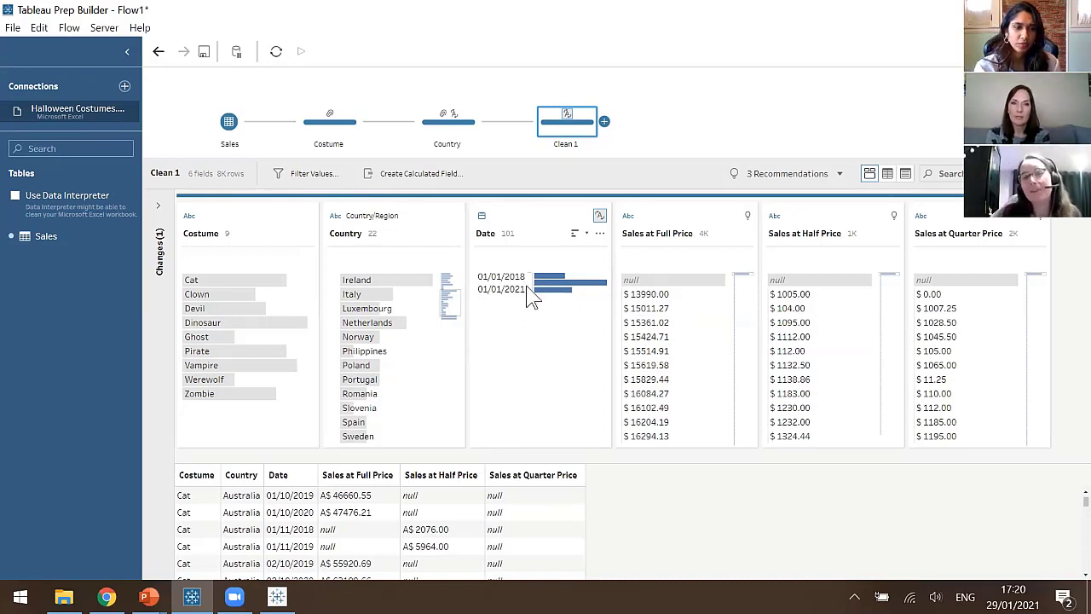
Show the Date field's individual values by setting its view state to Detail
{"action": "mouse_move", "coordinate": [558, 294]}
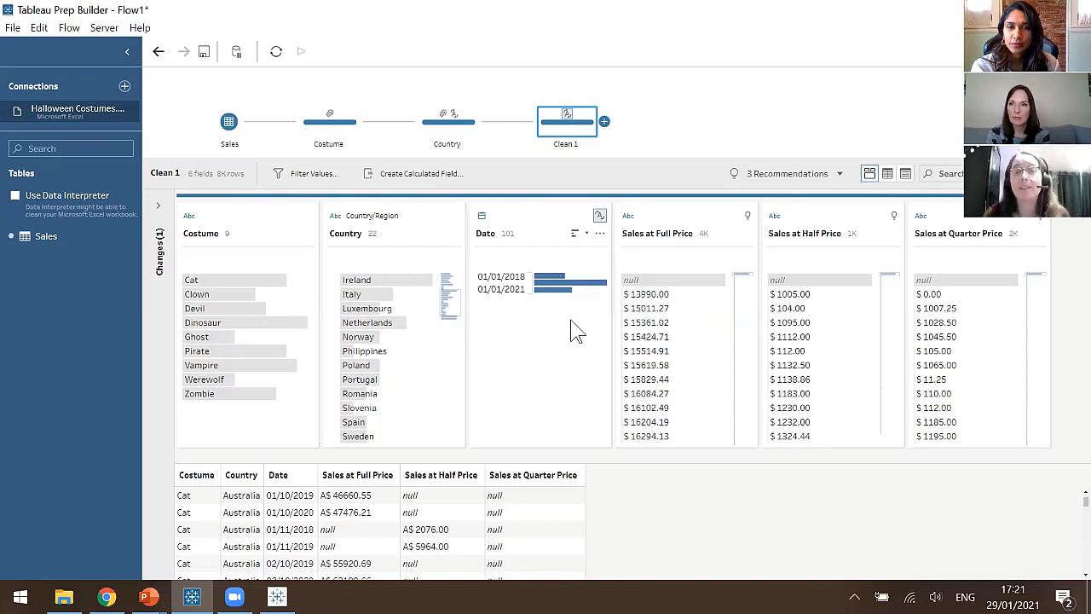
{"action": "left_click", "coordinate": [600, 234]}
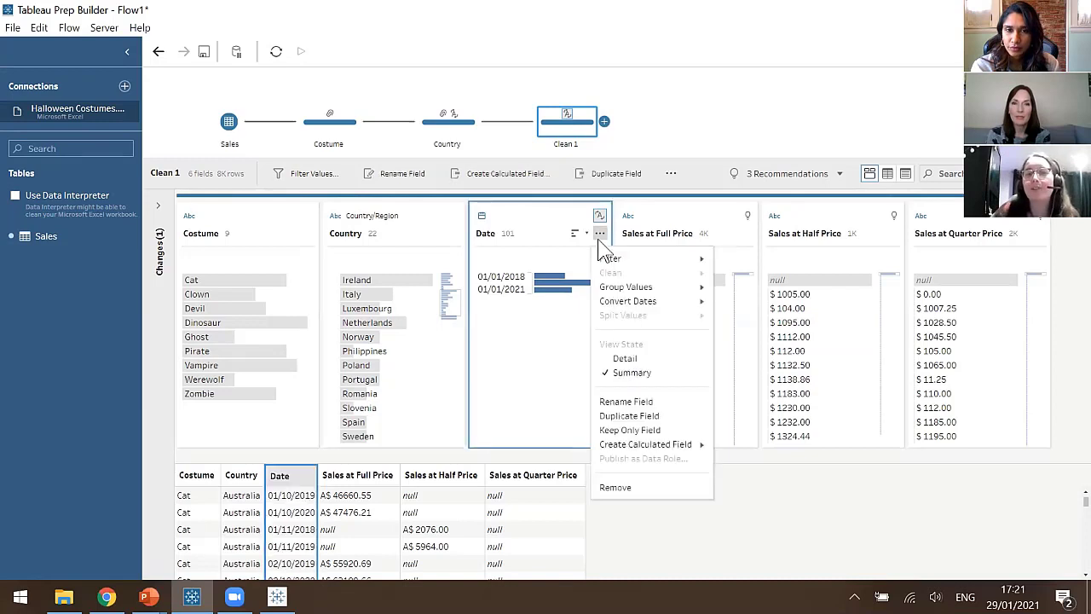
{"action": "left_click", "coordinate": [656, 358]}
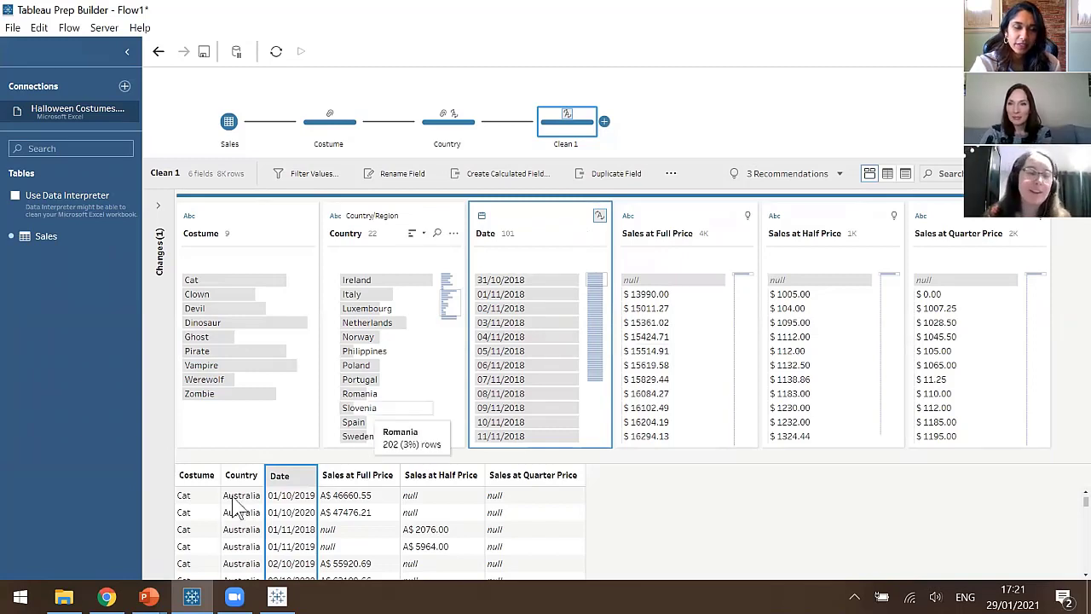
Check the fiscal year requirement on the 2020: Week 44 page in Chrome and return to Tableau Prep Builder
{"action": "mouse_move", "coordinate": [106, 597]}
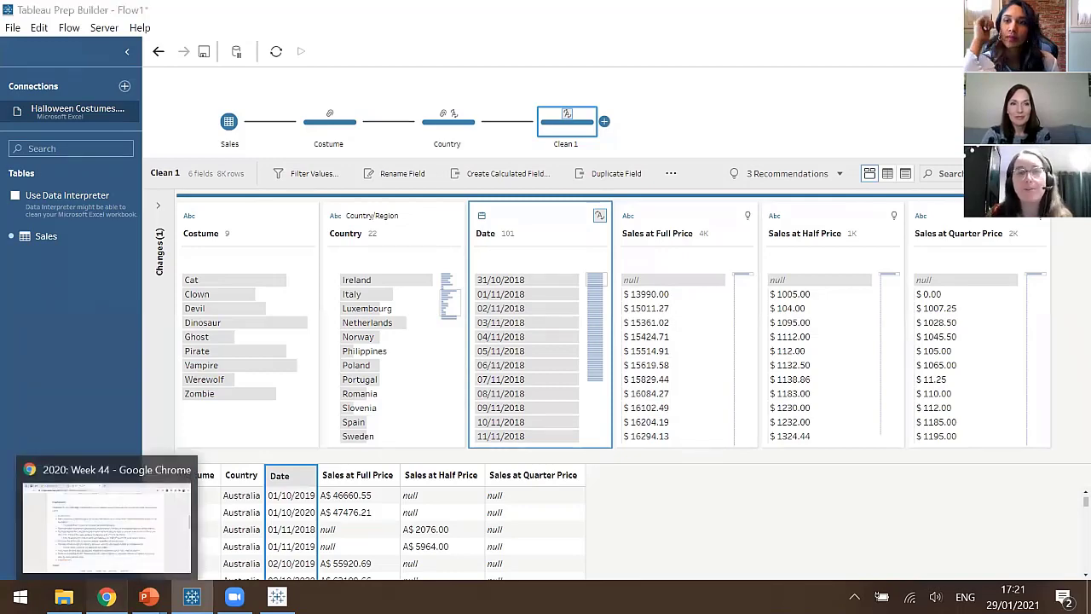
{"action": "left_click", "coordinate": [178, 473]}
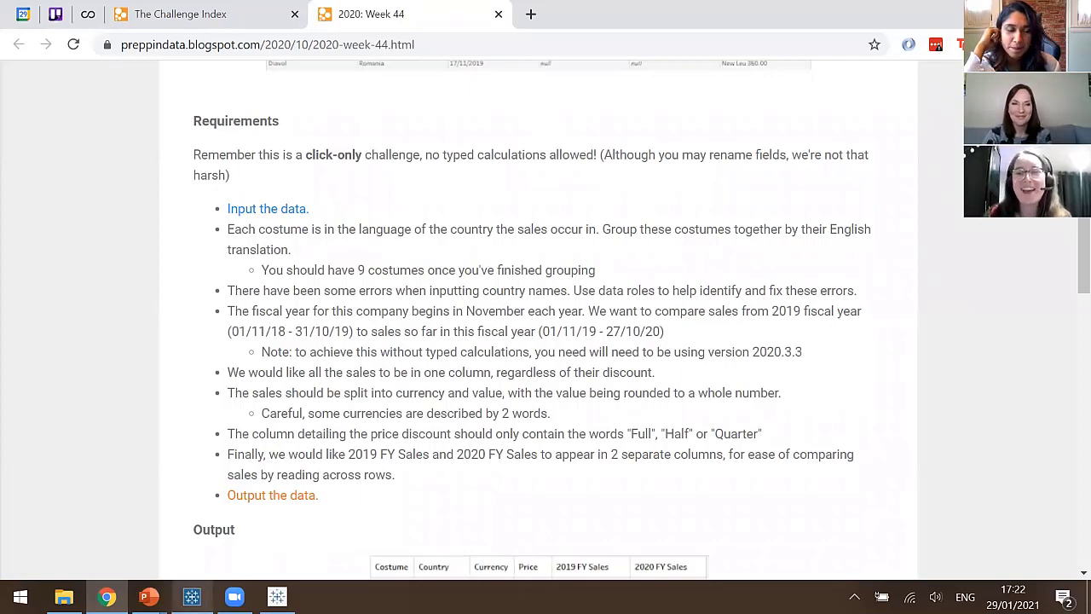
{"action": "left_click", "coordinate": [192, 597]}
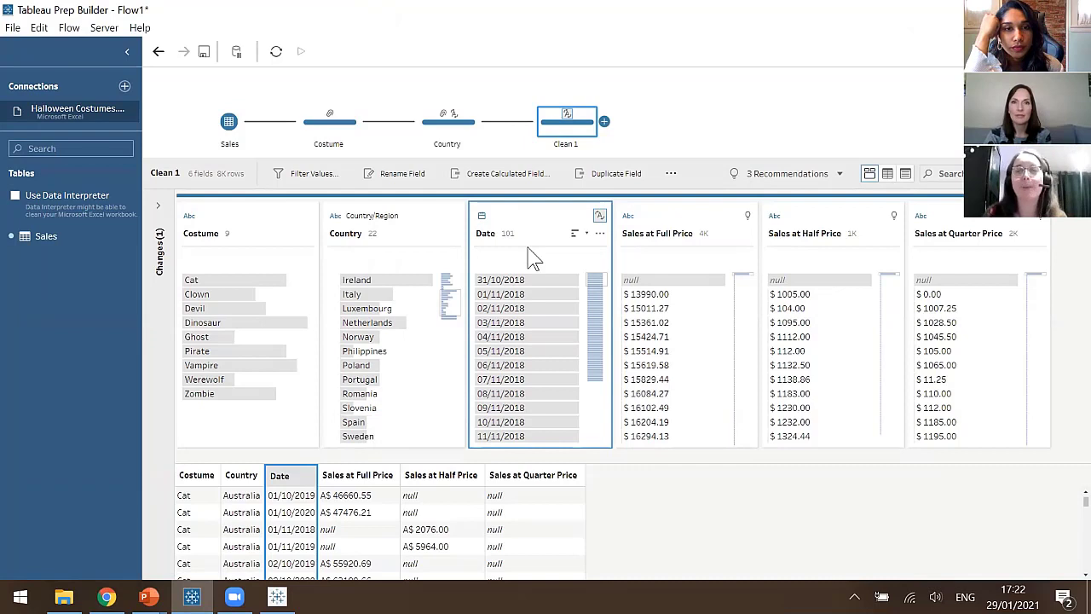
Convert the Date field to a custom fiscal year, using Year Number with the fiscal year starting in November
{"action": "left_click", "coordinate": [600, 234]}
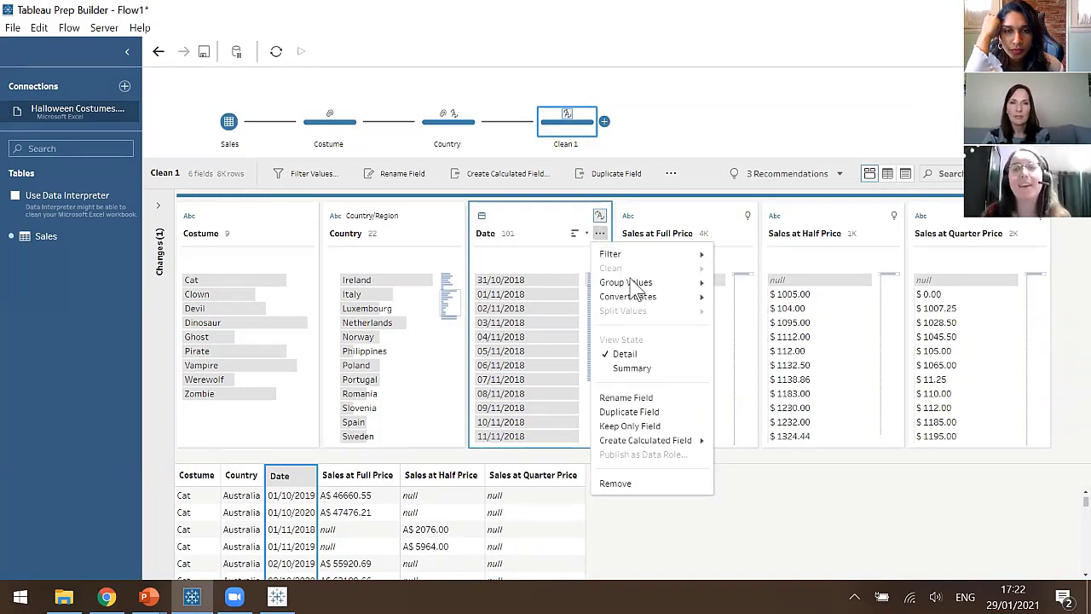
{"action": "mouse_move", "coordinate": [639, 298]}
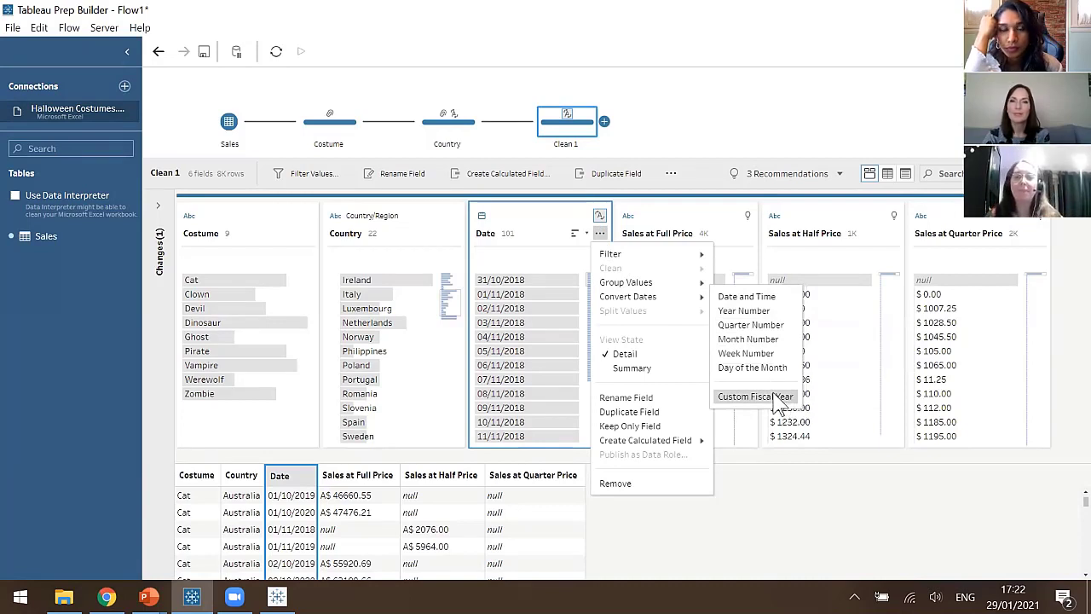
{"action": "left_click", "coordinate": [779, 403]}
{"action": "left_click", "coordinate": [611, 283]}
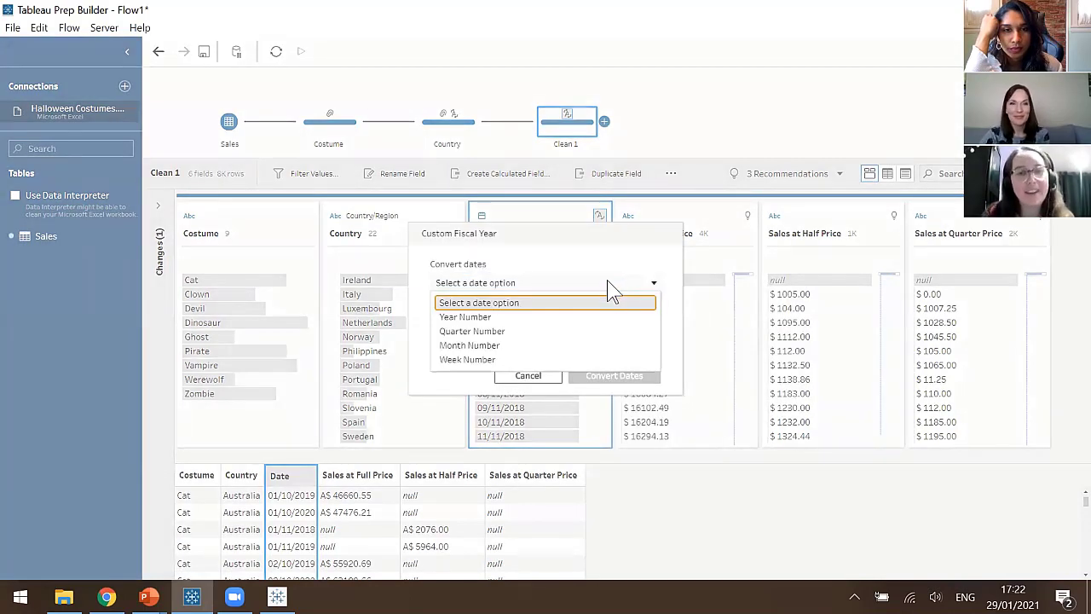
{"action": "left_click", "coordinate": [592, 315]}
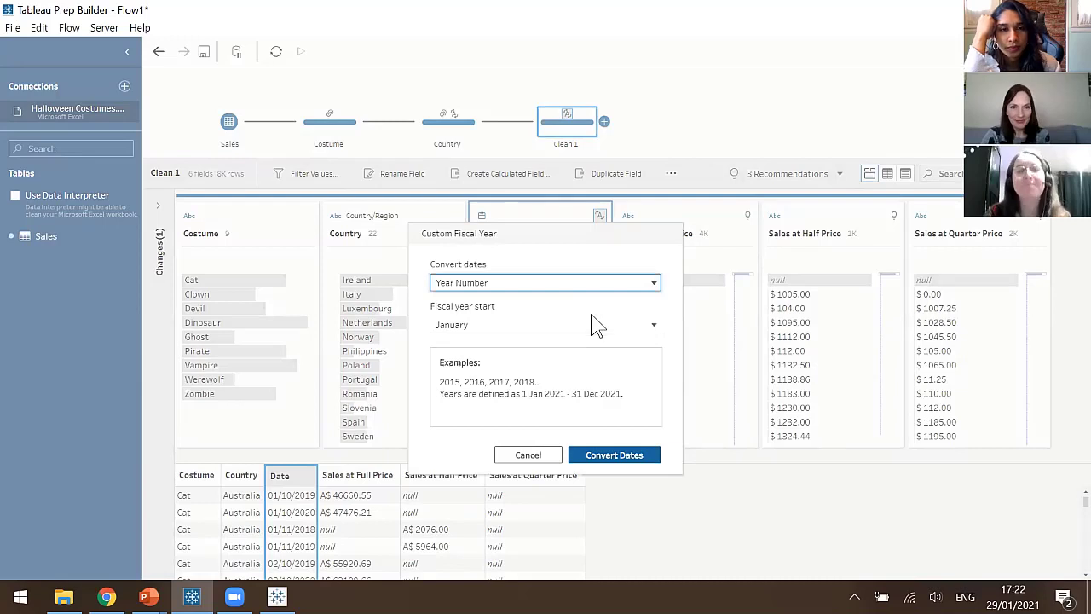
{"action": "left_click", "coordinate": [604, 327]}
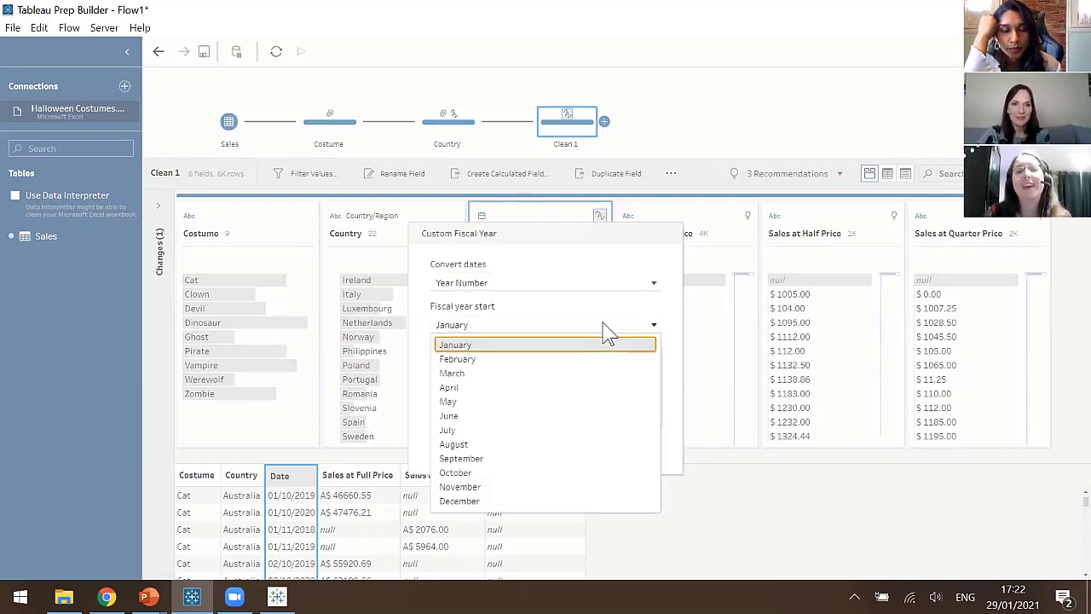
{"action": "left_click", "coordinate": [522, 487]}
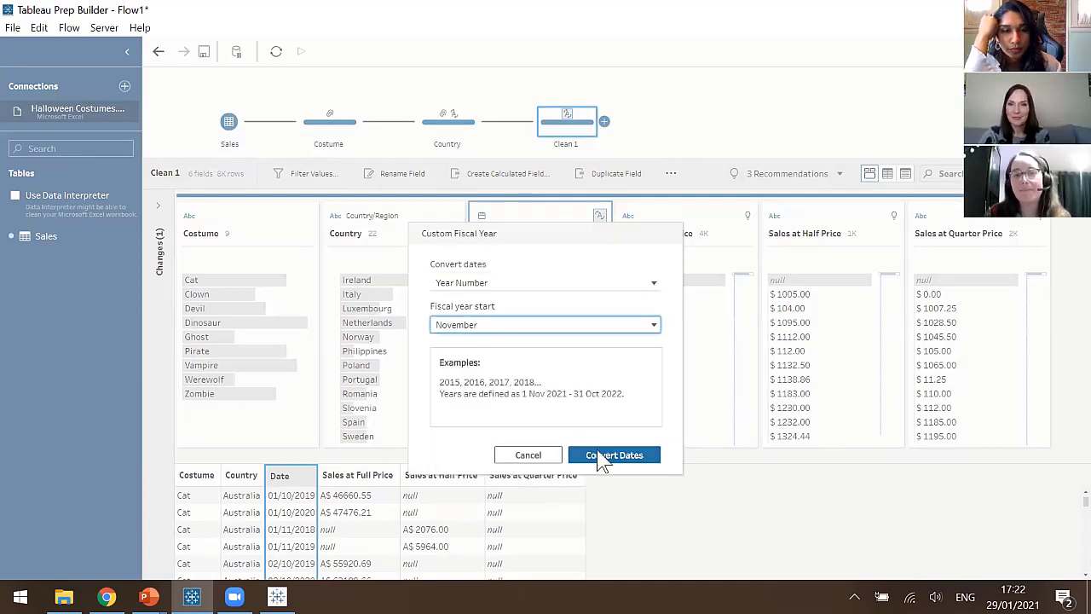
{"action": "left_click", "coordinate": [604, 457]}
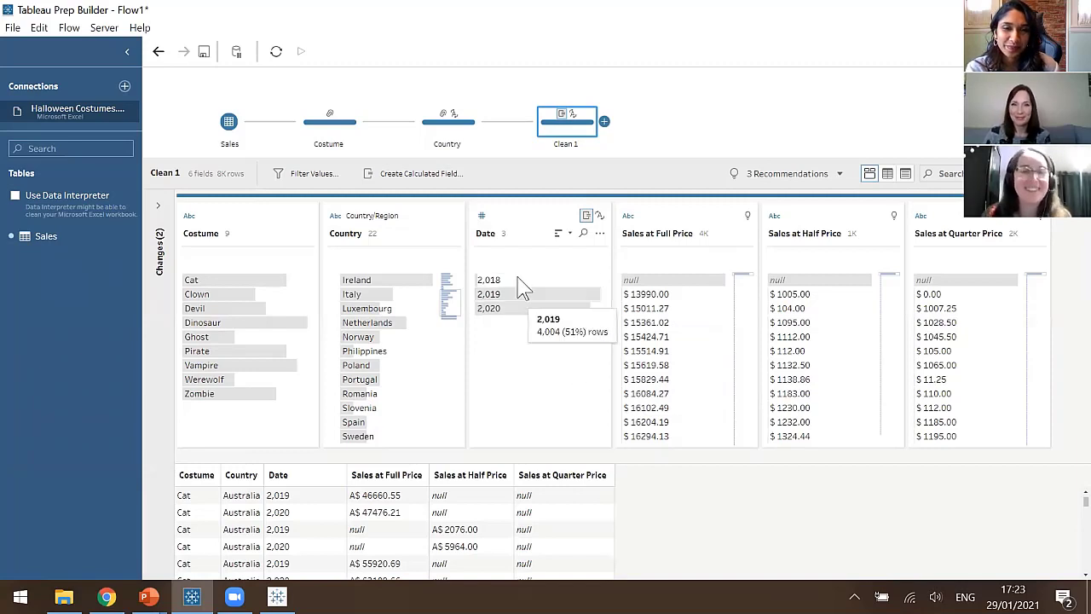
Exclude the fiscal year 2018 value from the Date field
{"action": "mouse_move", "coordinate": [516, 282]}
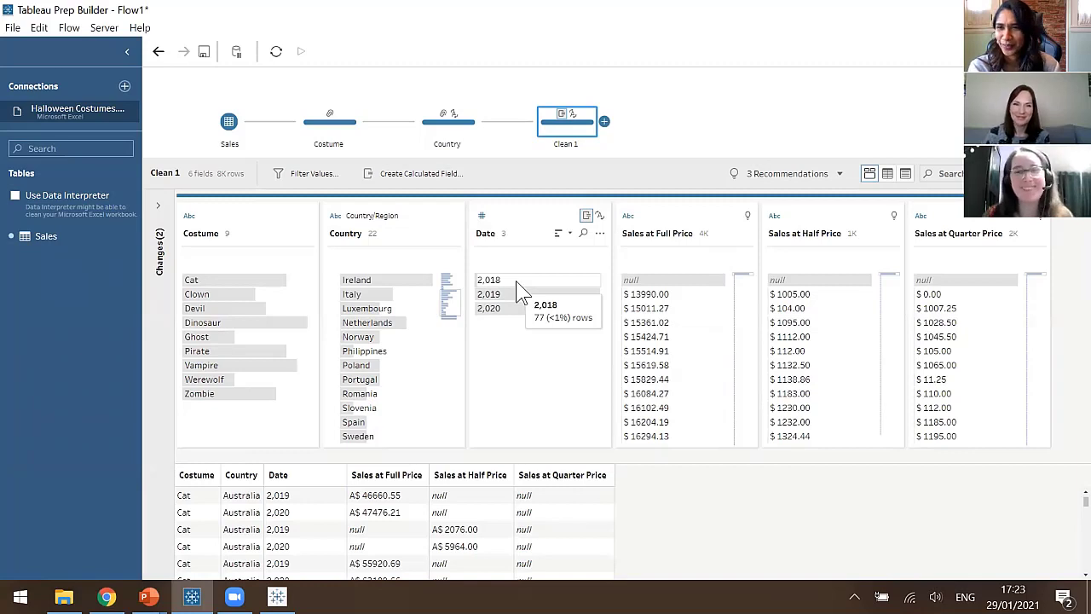
{"action": "left_click", "coordinate": [515, 281]}
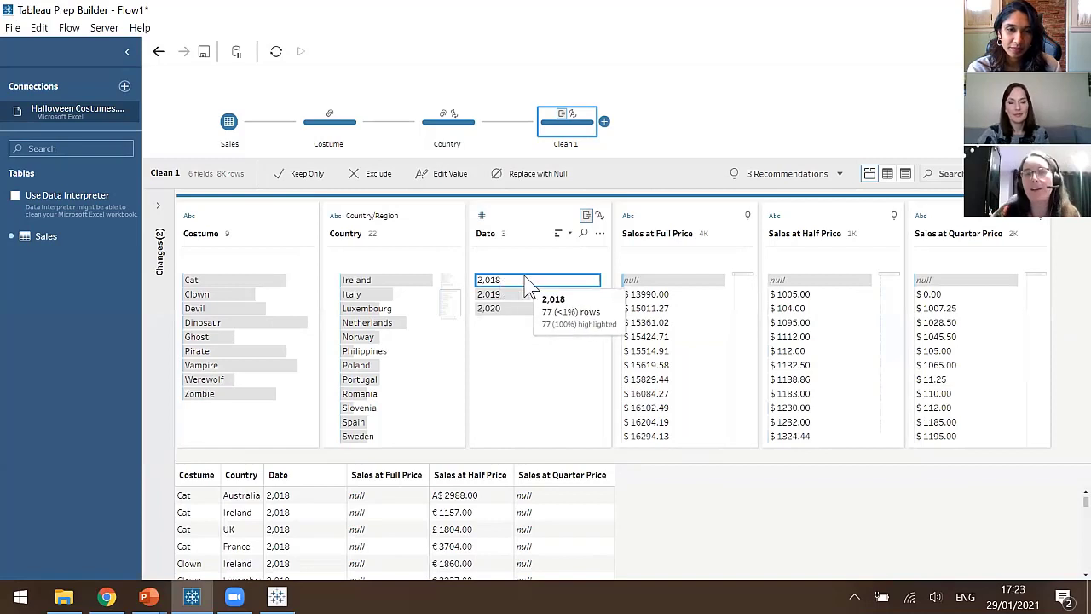
{"action": "left_click", "coordinate": [370, 179]}
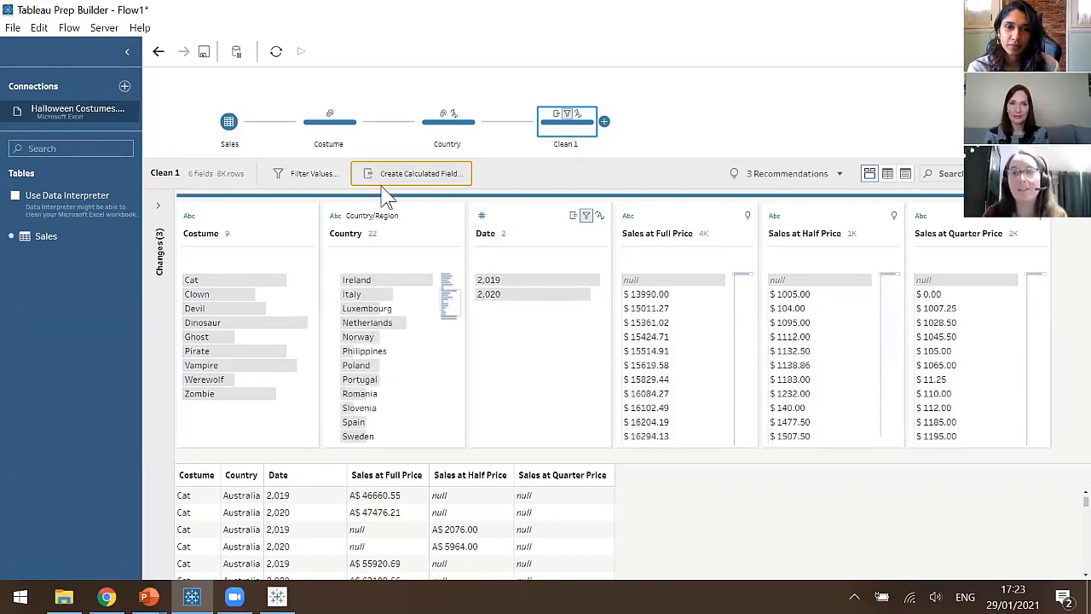
Rename the Clean 1 step as Date
{"action": "double_click", "coordinate": [577, 145]}
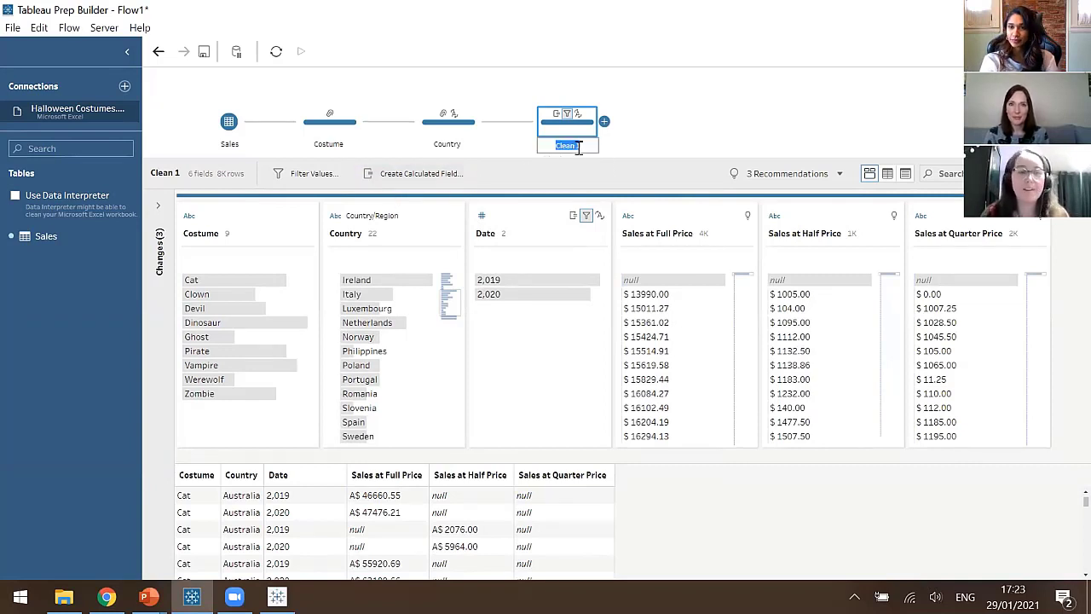
{"action": "type", "text": "Date"}
{"action": "key", "text": "Return"}
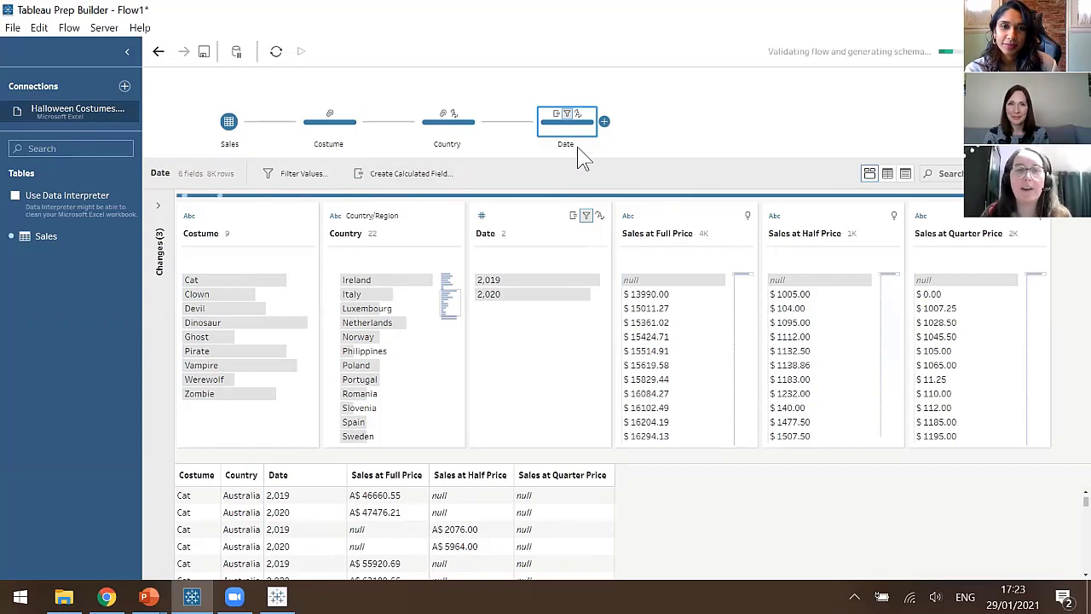
Rename the Date field as Fiscal Year
{"action": "left_click", "coordinate": [490, 232]}
{"action": "double_click", "coordinate": [489, 233]}
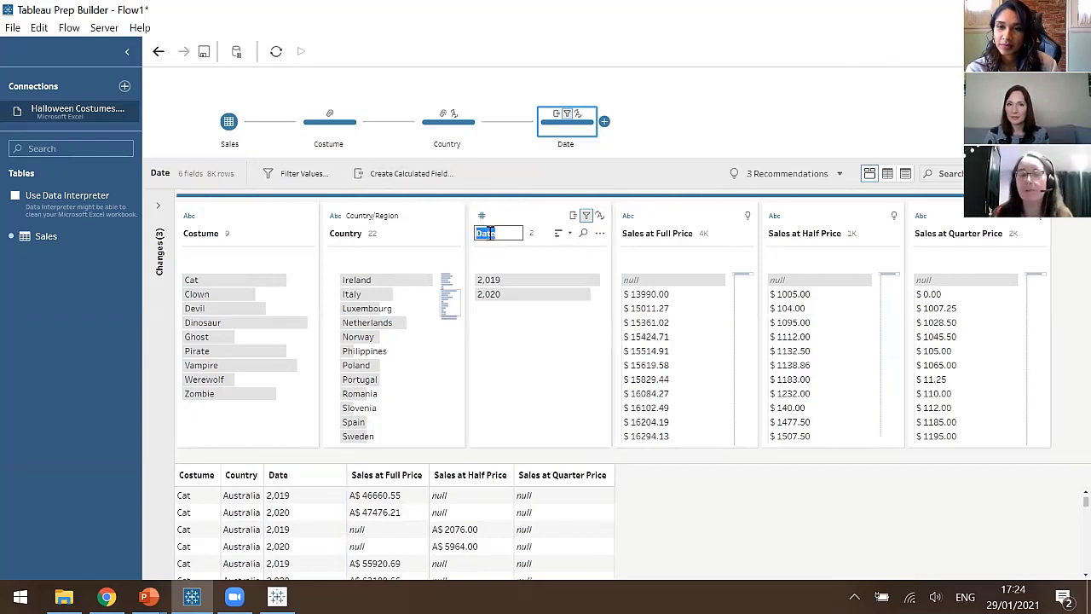
{"action": "type", "text": "Fiscal YEar"}
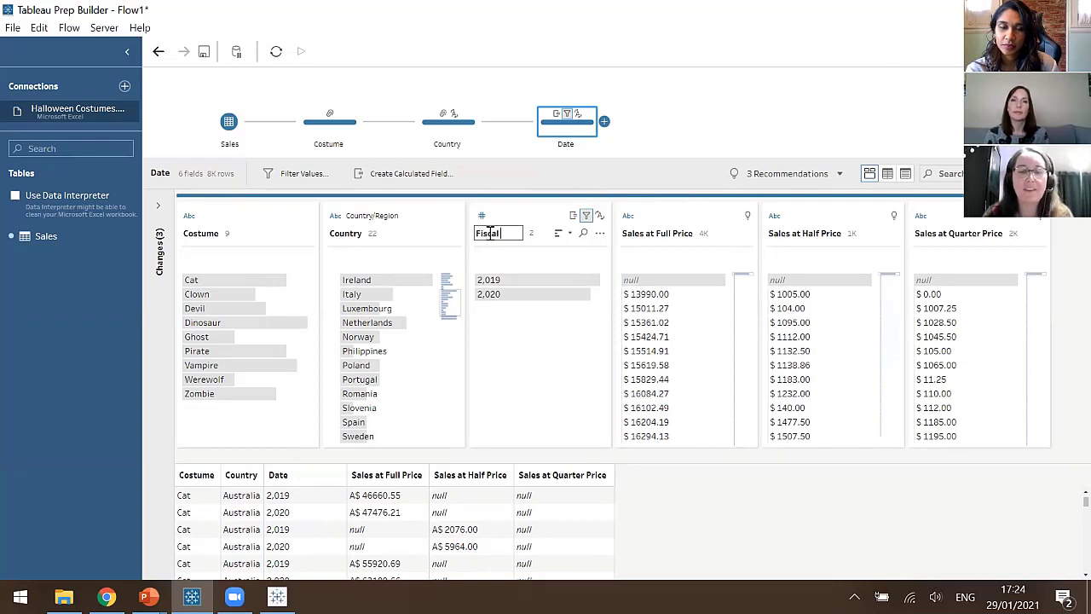
{"action": "key", "text": "BackSpace"}
{"action": "key", "text": "BackSpace"}
{"action": "type", "text": "ear"}
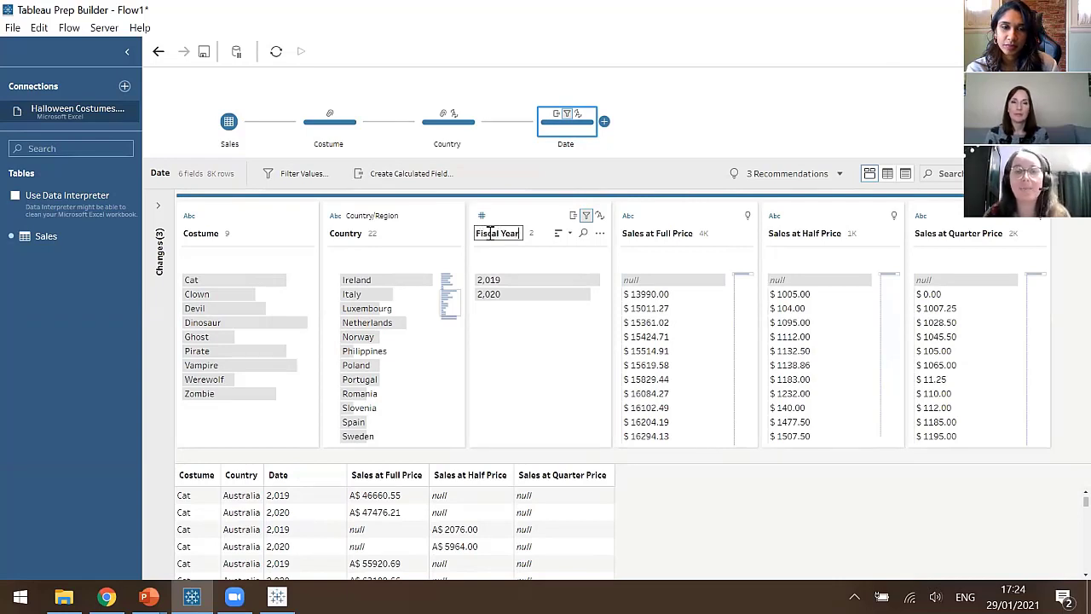
{"action": "key", "text": "Return"}
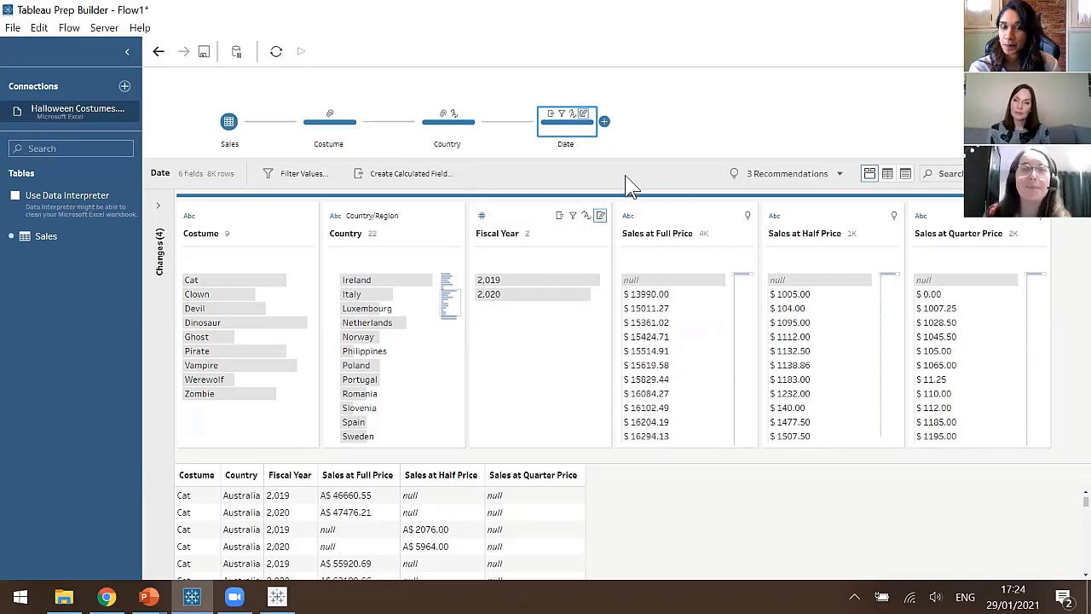
Add a pivot step after the Date step and pivot columns to rows with a wildcard search for Sales
{"action": "left_click", "coordinate": [605, 123]}
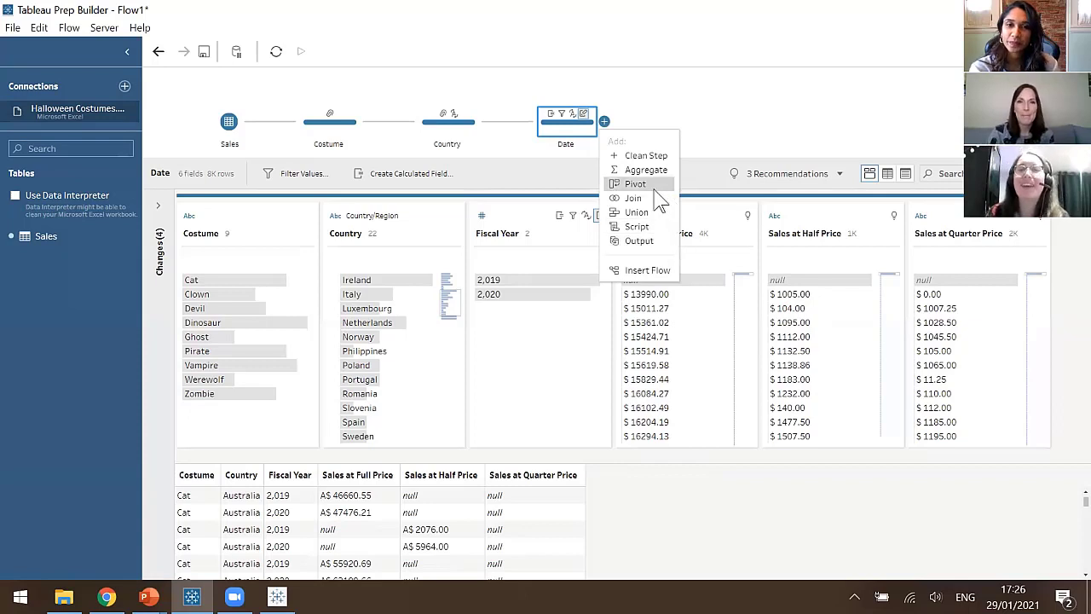
{"action": "left_click", "coordinate": [657, 199]}
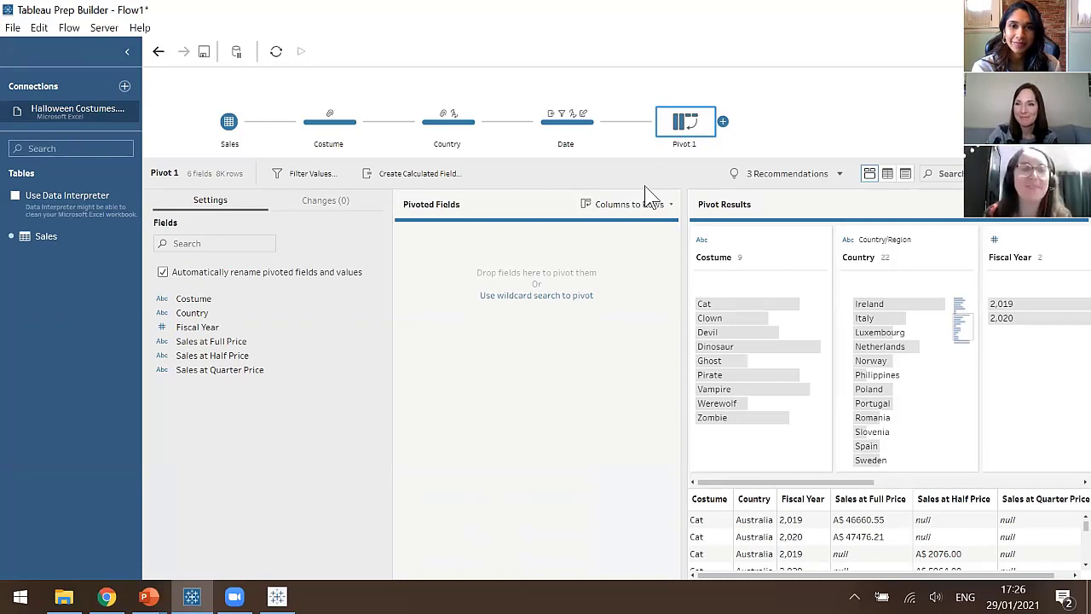
{"action": "left_click", "coordinate": [239, 345]}
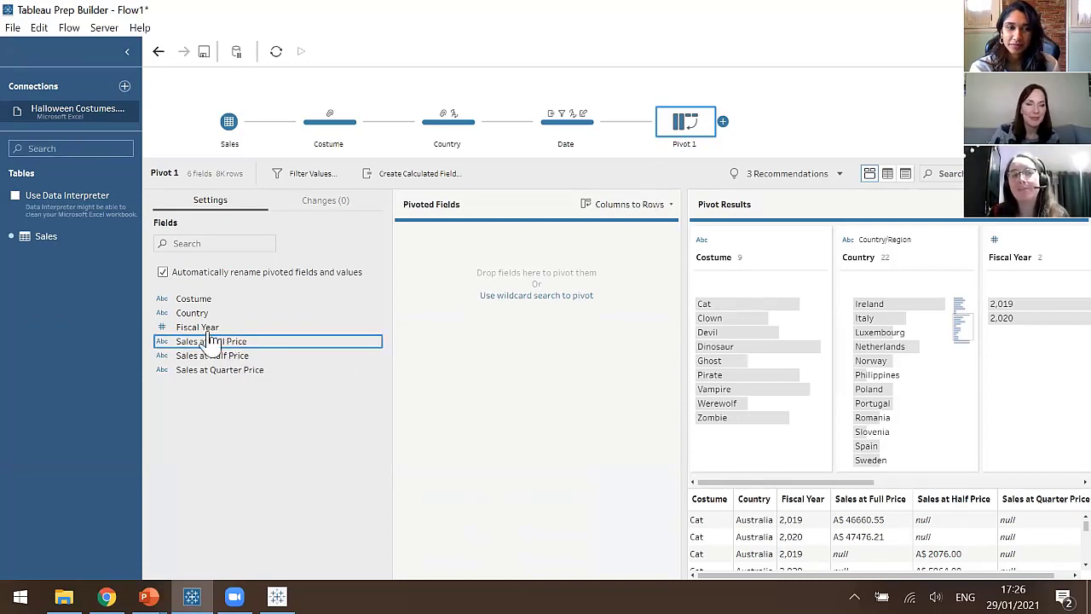
{"action": "left_click_drag", "start_coordinate": [214, 345], "coordinate": [236, 343]}
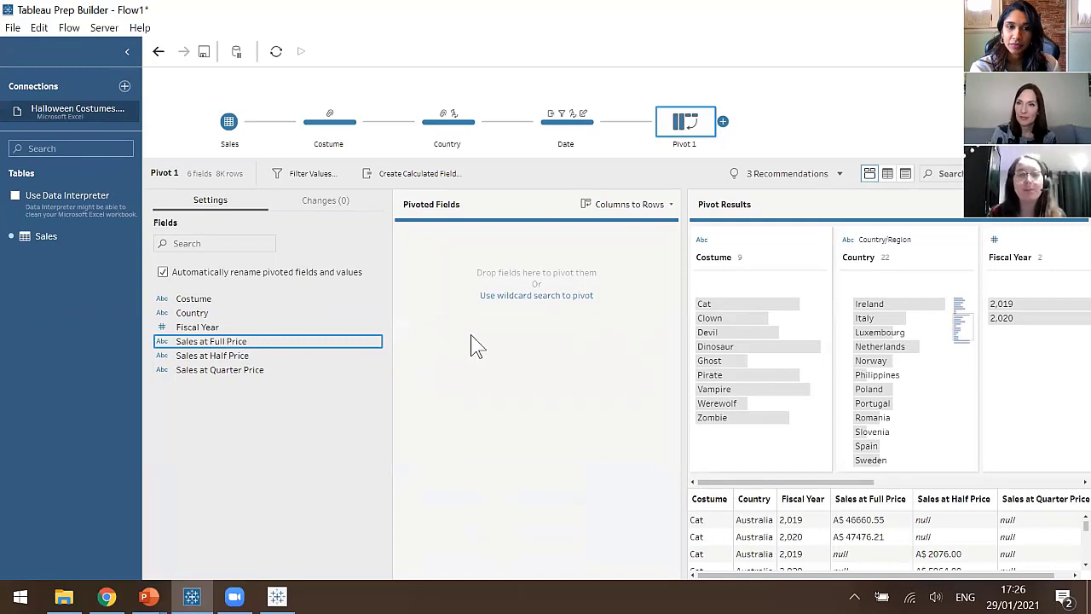
{"action": "left_click", "coordinate": [556, 298]}
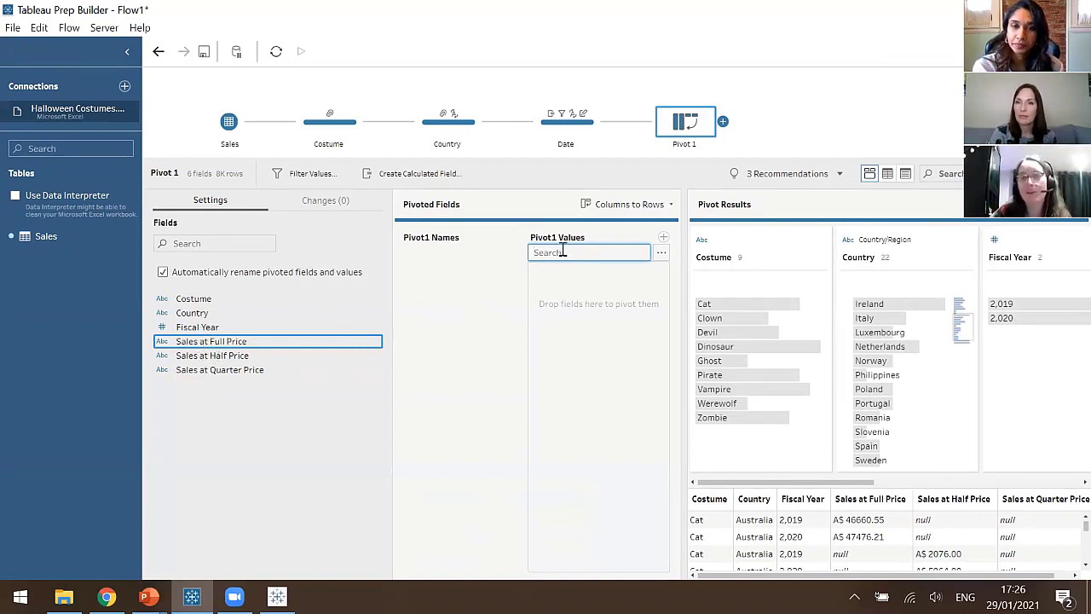
{"action": "type", "text": "Sales"}
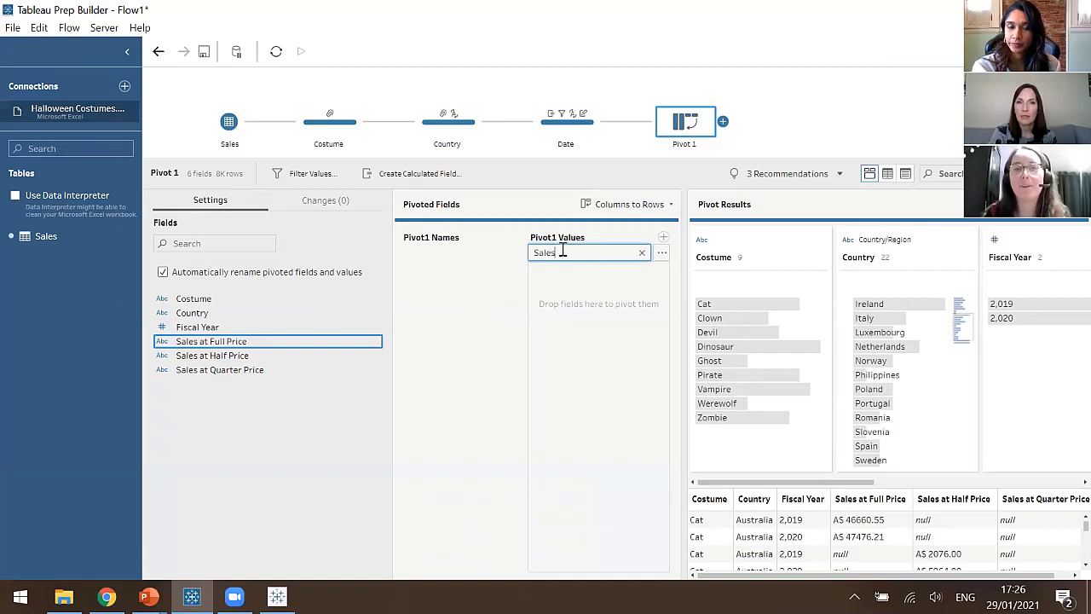
{"action": "key", "text": "Return"}
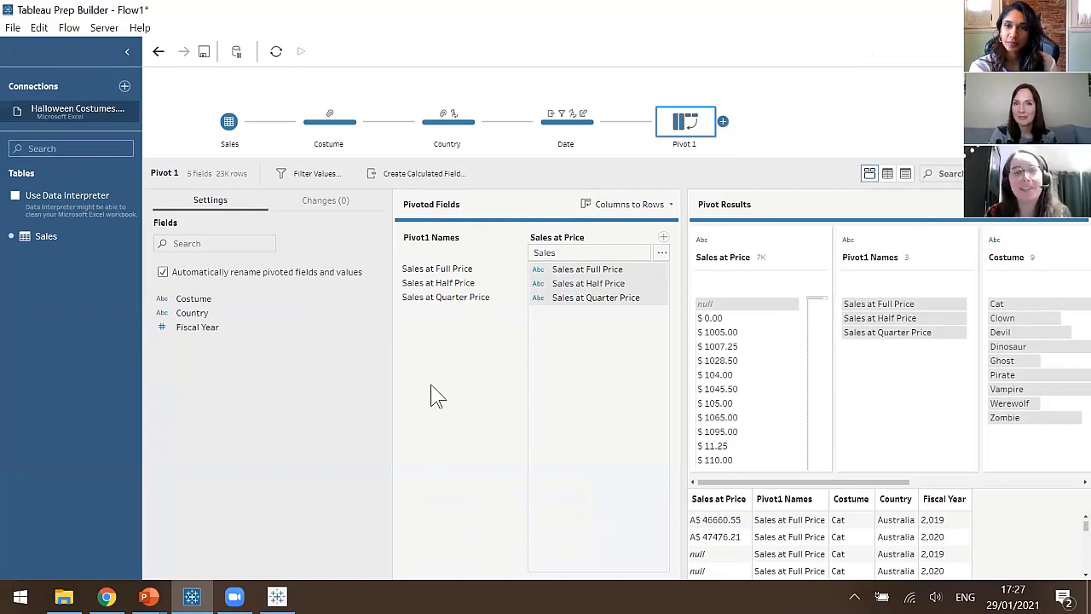
{"action": "left_click", "coordinate": [723, 122]}
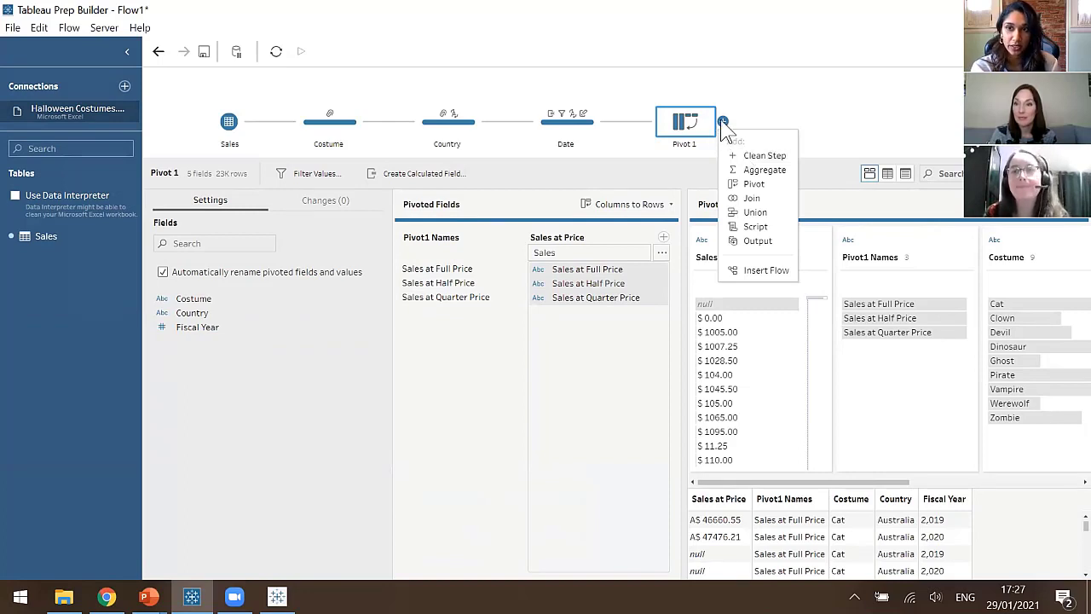
{"action": "left_click", "coordinate": [665, 181]}
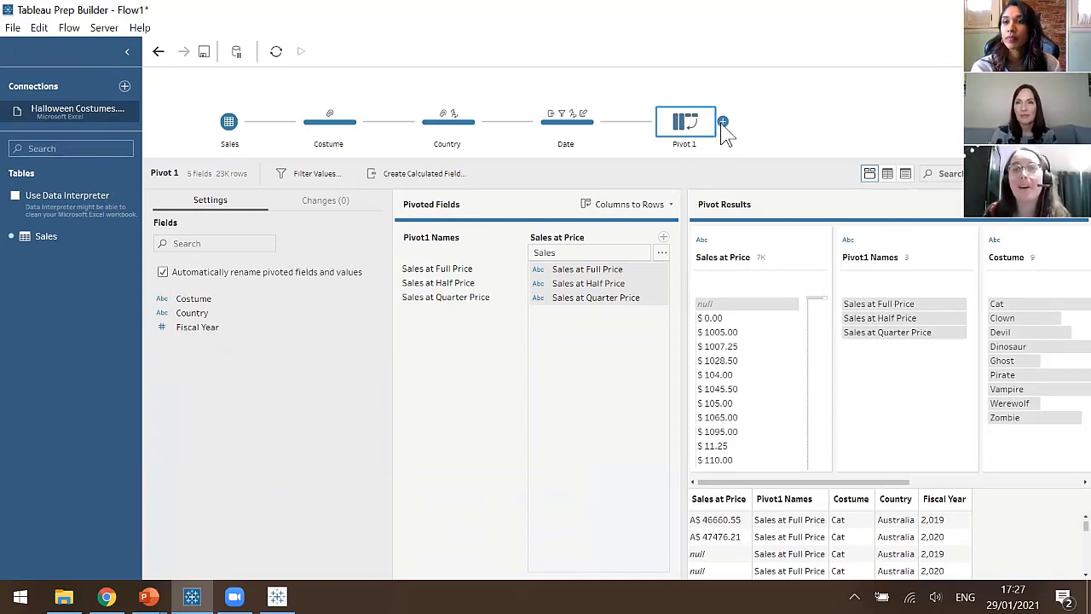
{"action": "left_click", "coordinate": [671, 204]}
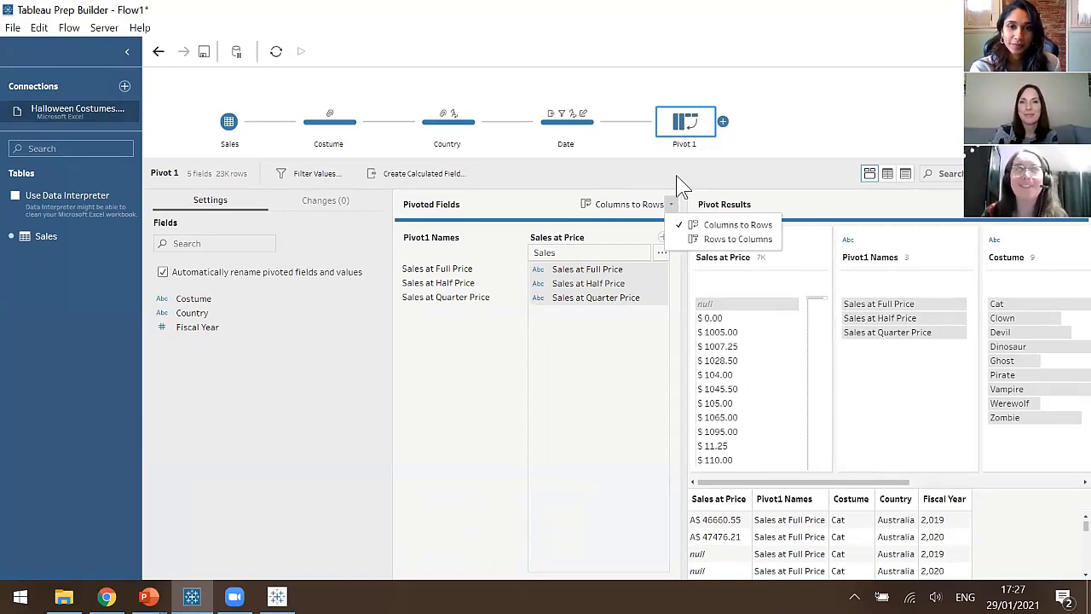
{"action": "left_click", "coordinate": [701, 162]}
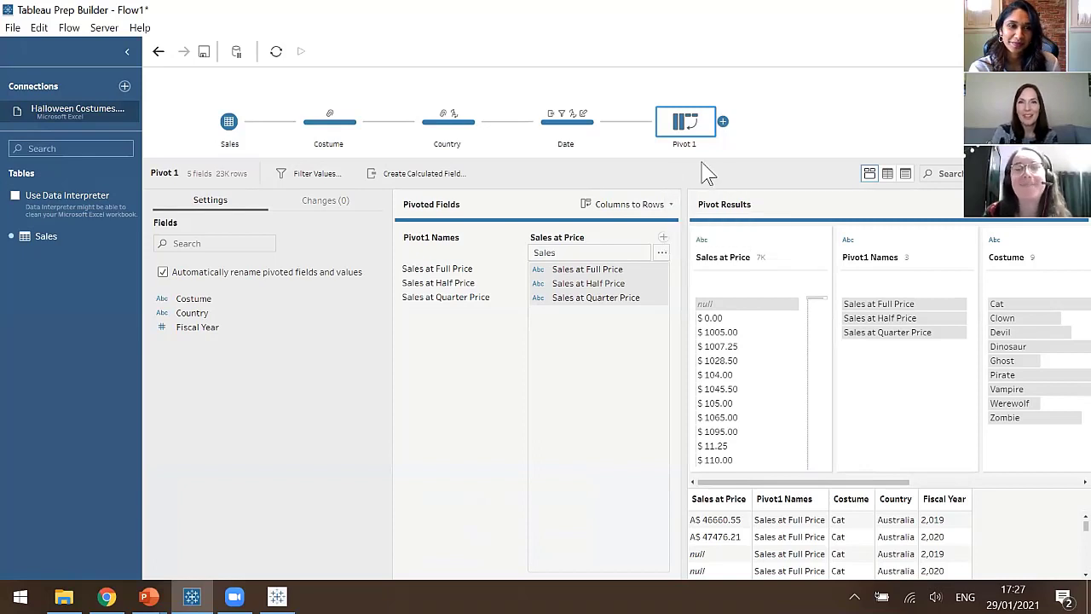
{"action": "left_click", "coordinate": [724, 123]}
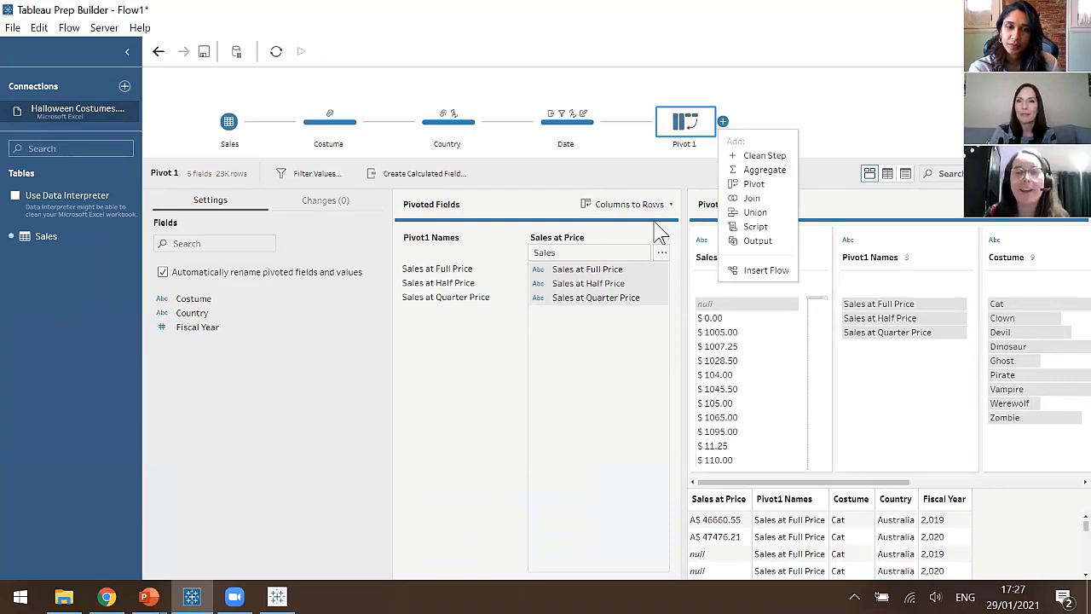
{"action": "left_click", "coordinate": [754, 182]}
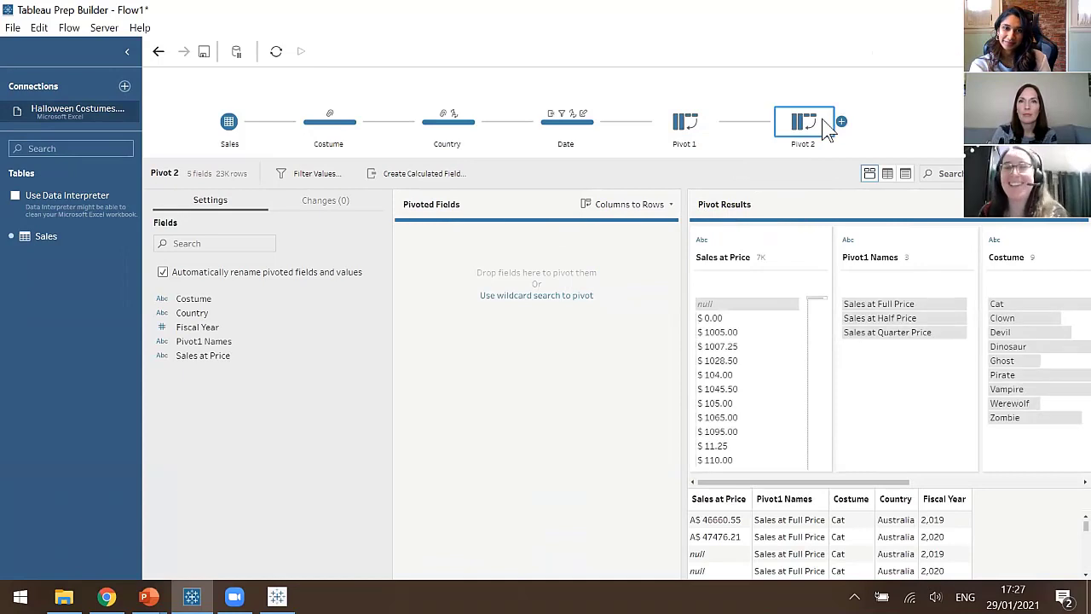
{"action": "key", "text": "ctrl+z"}
Add a clean step after Pivot 1 and apply an automatic split to the Pivot1 Names field
{"action": "left_click", "coordinate": [721, 120]}
{"action": "left_click", "coordinate": [735, 155]}
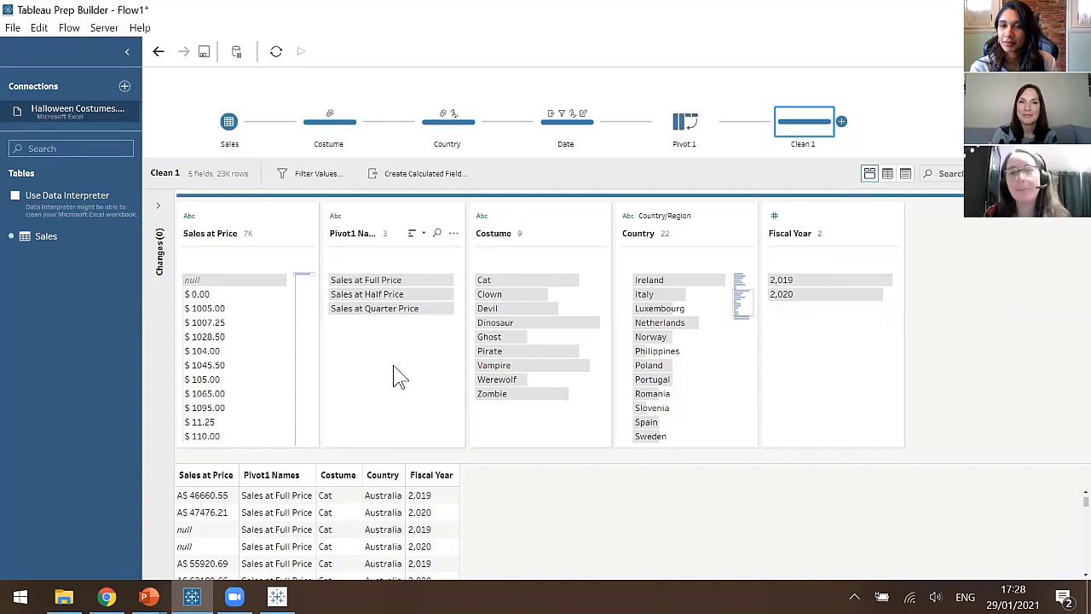
{"action": "left_click", "coordinate": [454, 232]}
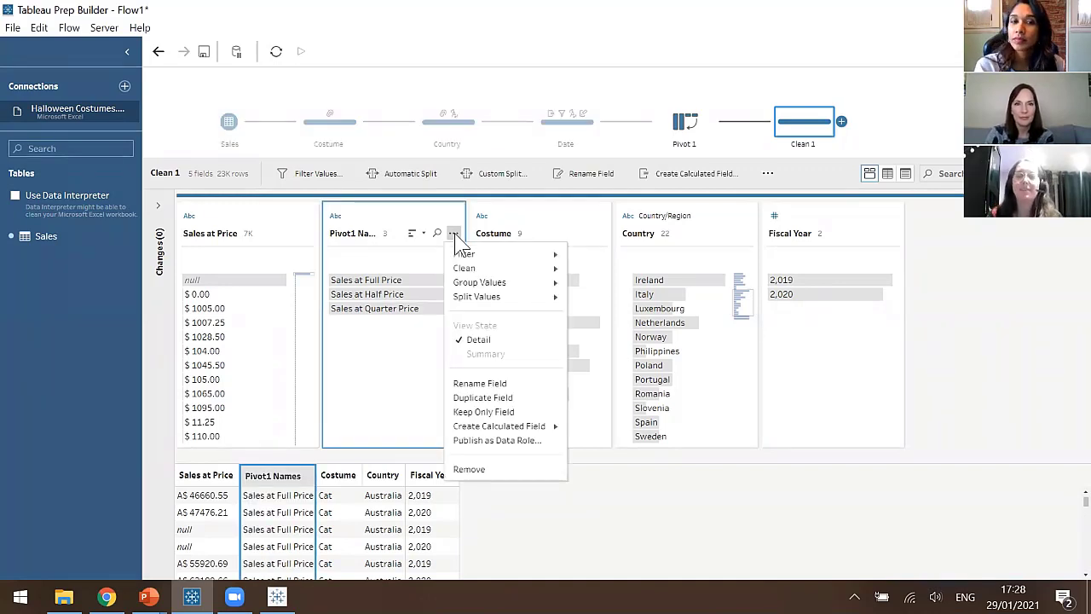
{"action": "mouse_move", "coordinate": [475, 304]}
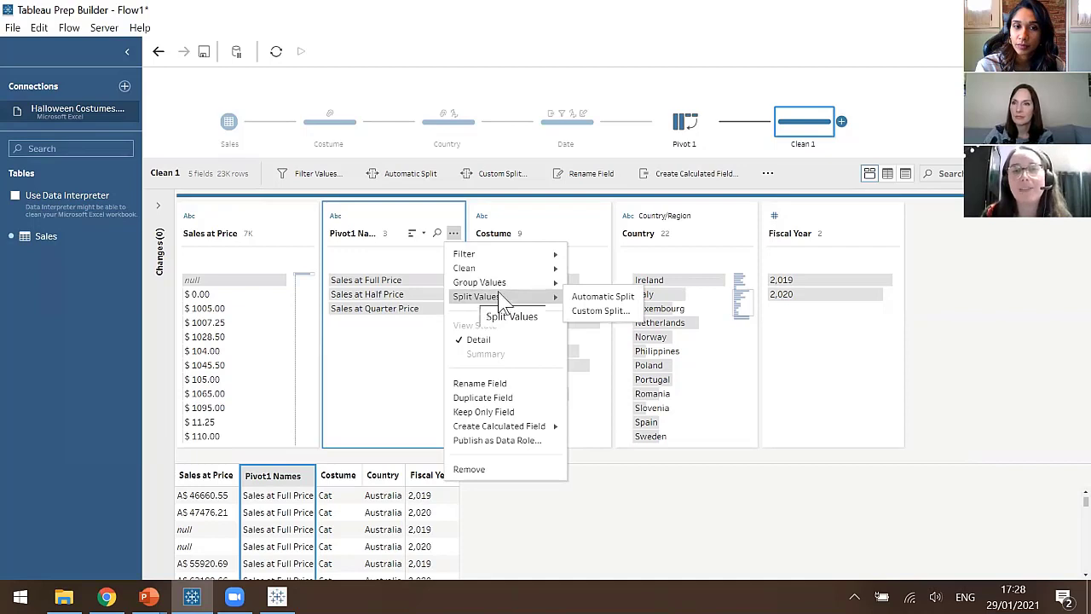
{"action": "left_click", "coordinate": [596, 296]}
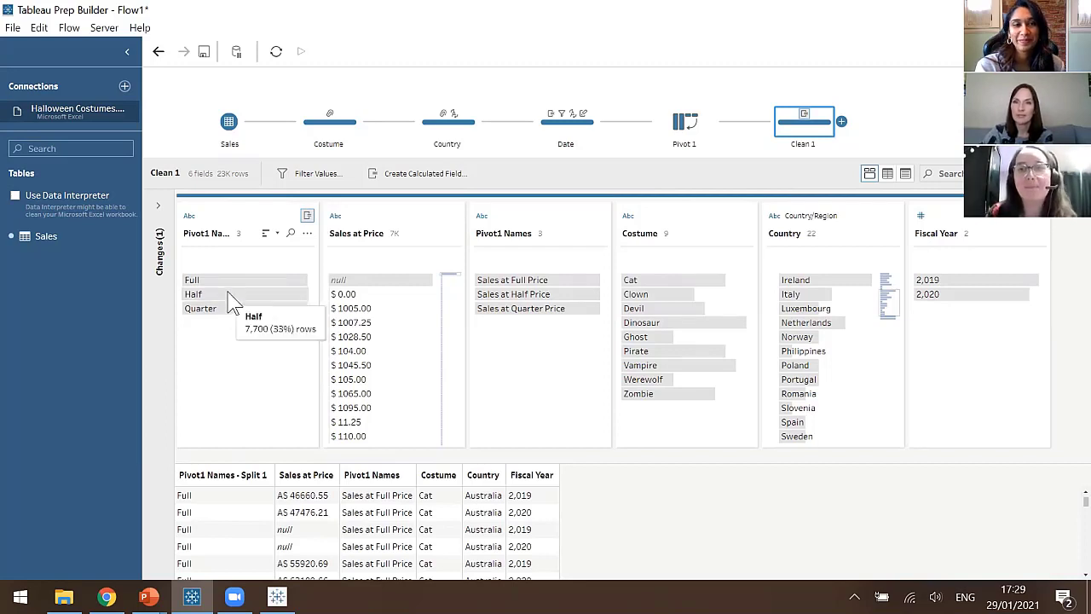
Rename the new split field holding Full, Half and Quarter as Price
{"action": "mouse_move", "coordinate": [230, 311]}
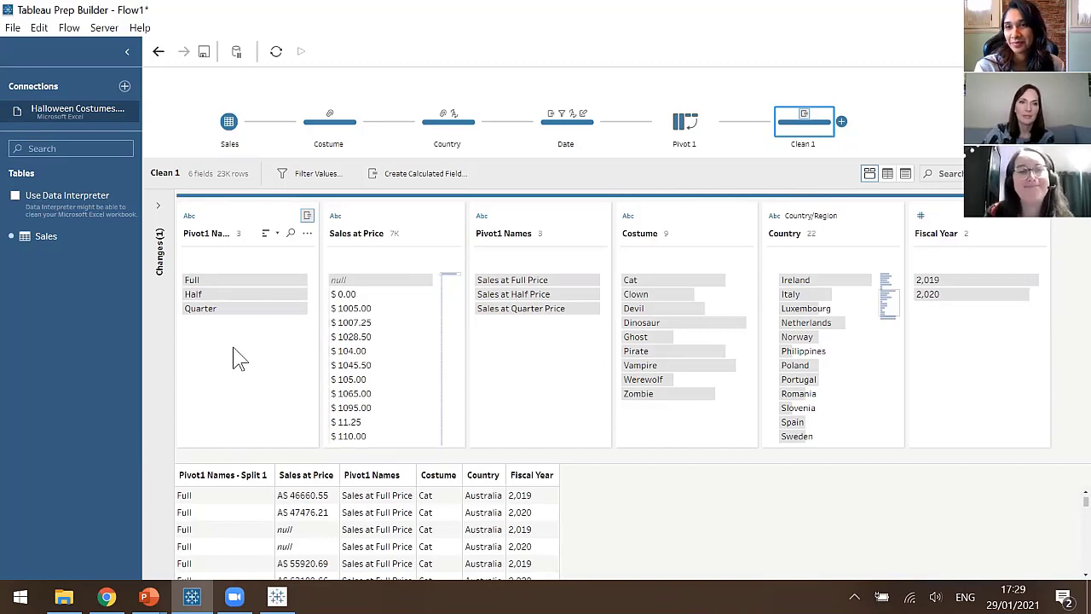
{"action": "left_click", "coordinate": [205, 240]}
{"action": "double_click", "coordinate": [215, 237]}
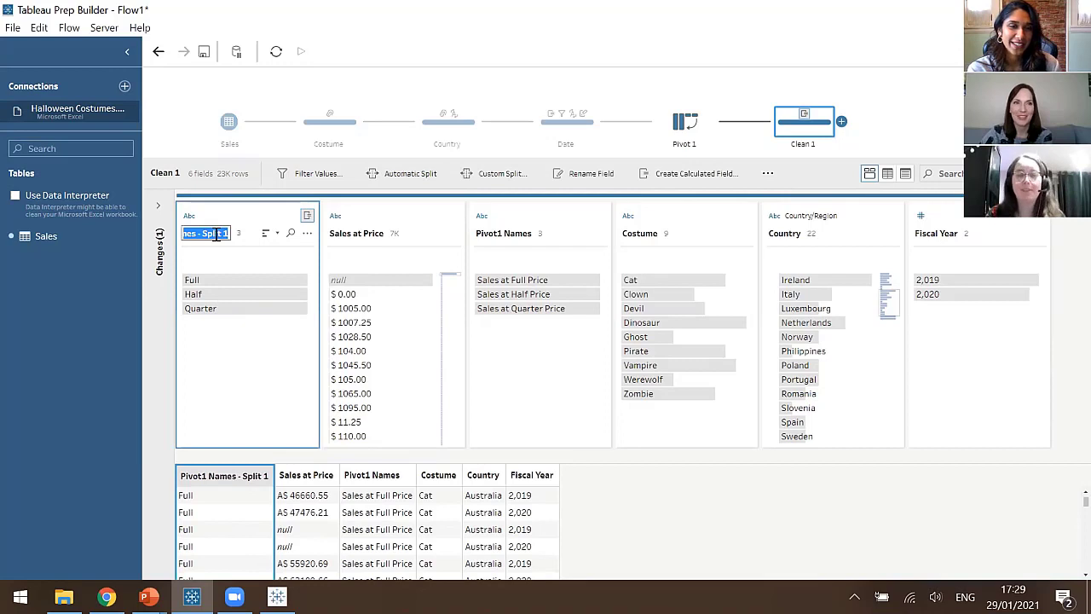
{"action": "type", "text": "Price"}
{"action": "key", "text": "Return"}
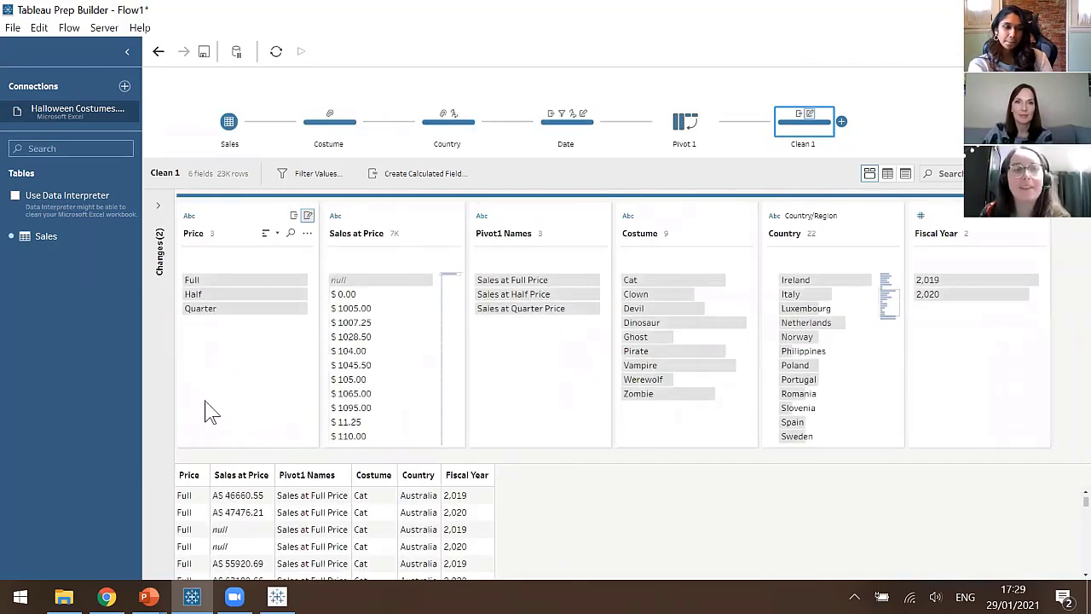
Remove the original Pivot1 Names field and exclude the null values from Sales at Price
{"action": "left_click", "coordinate": [543, 220]}
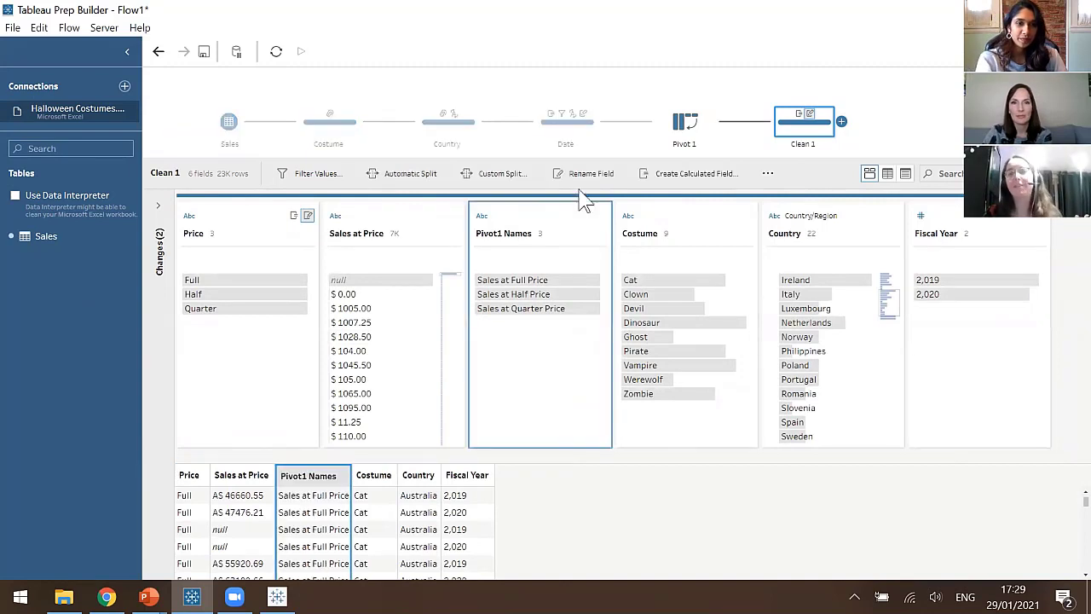
{"action": "left_click", "coordinate": [766, 174]}
{"action": "left_click", "coordinate": [800, 208]}
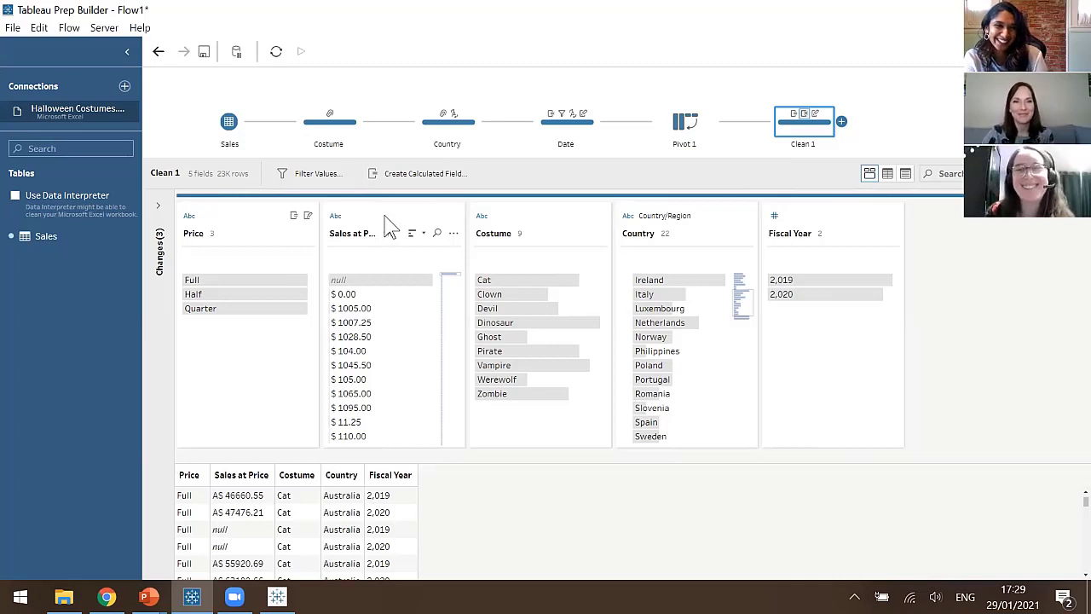
{"action": "left_click", "coordinate": [365, 279]}
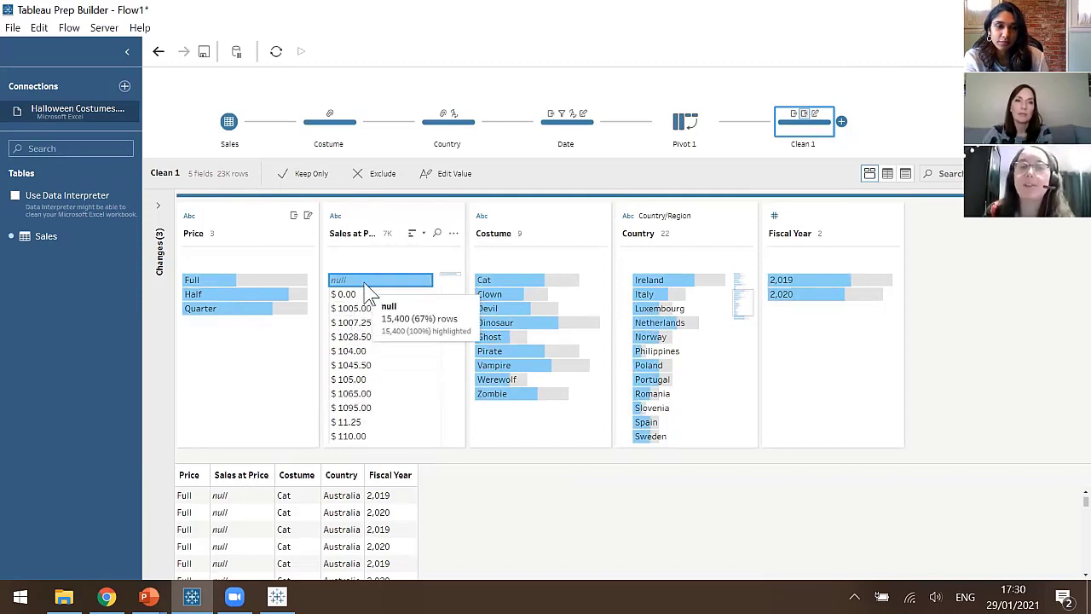
{"action": "left_click", "coordinate": [362, 172]}
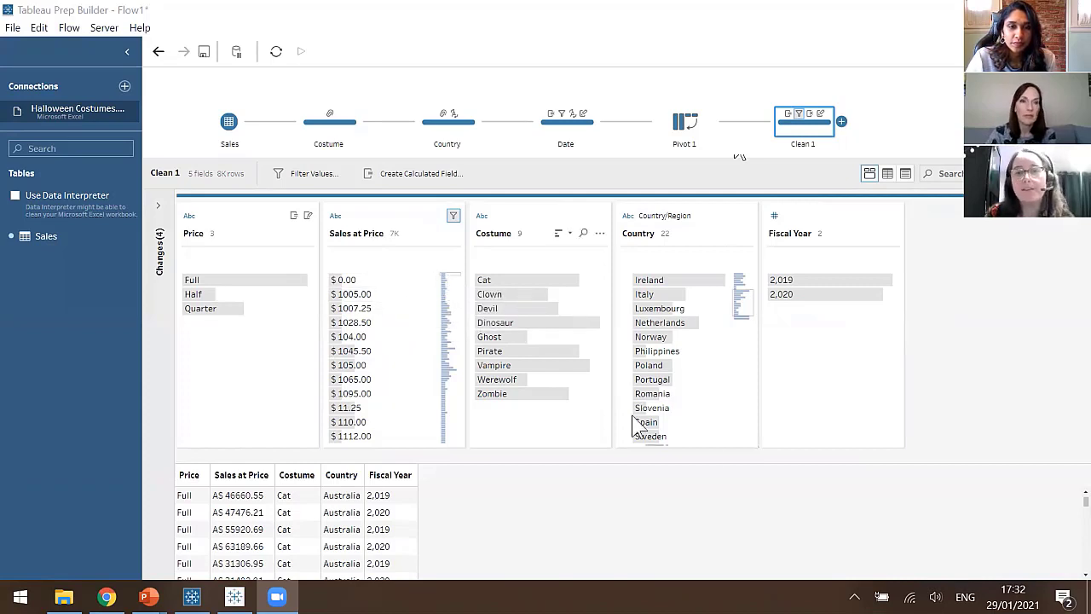
Check the Philippines and Romania sales values and custom-split Sales at Price on a space separator, splitting off the last 1 field
{"action": "left_click", "coordinate": [654, 358]}
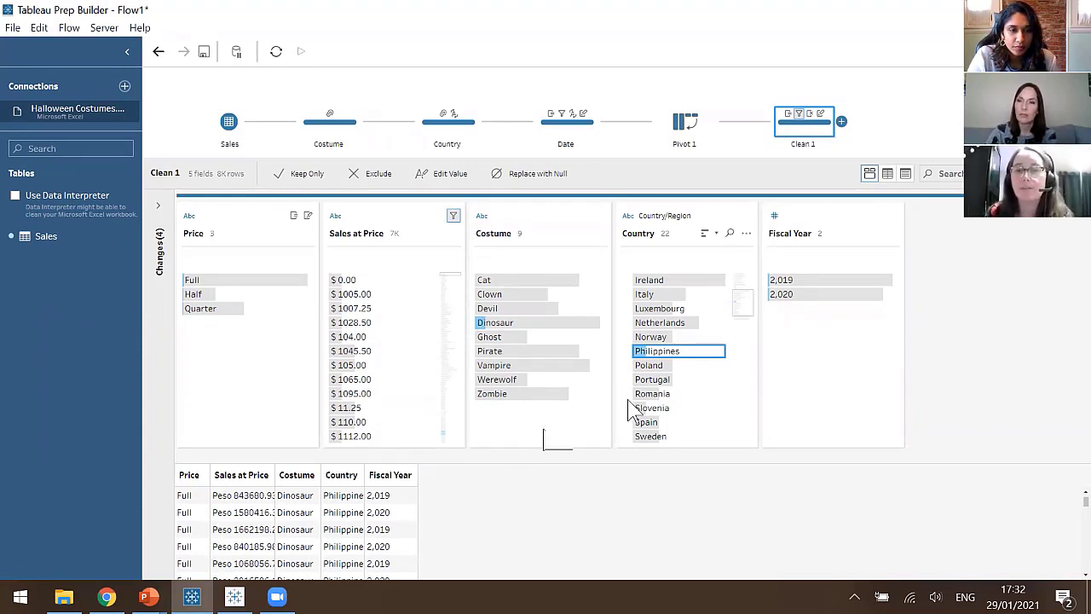
{"action": "left_click", "coordinate": [674, 394]}
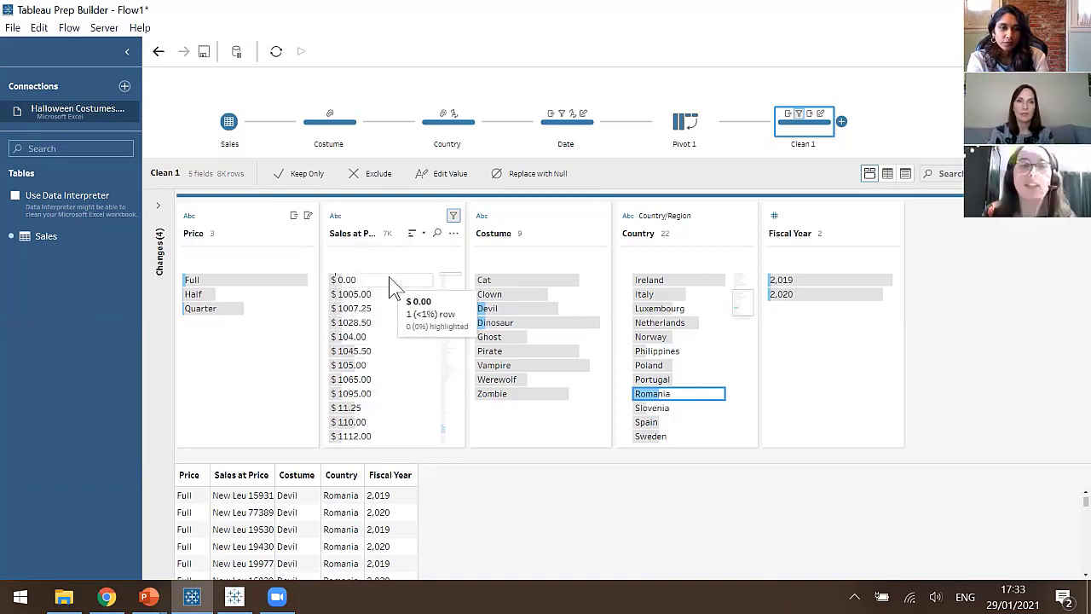
{"action": "left_click", "coordinate": [453, 235]}
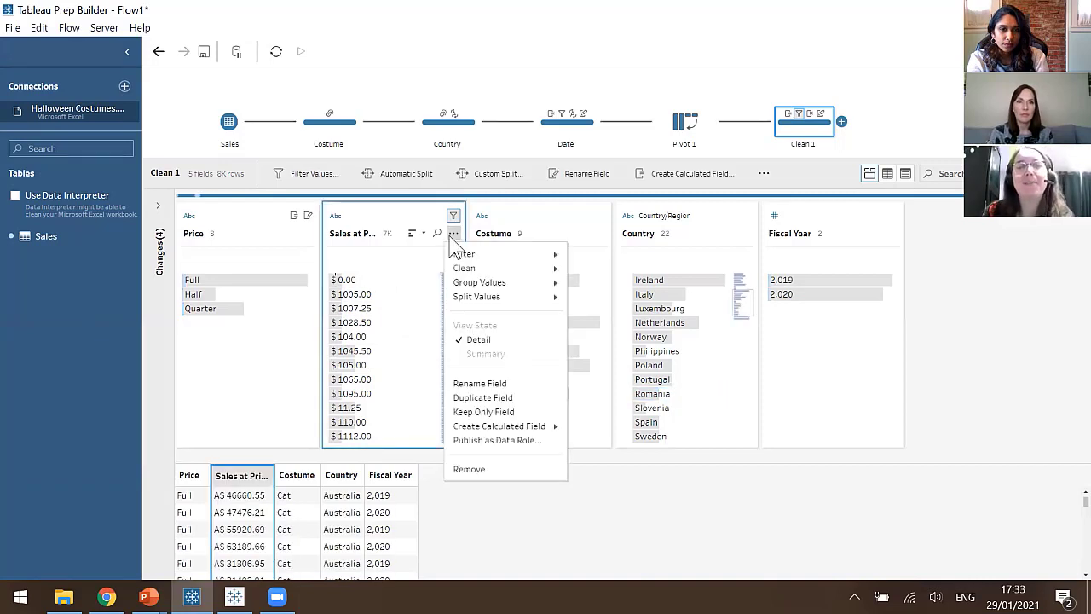
{"action": "mouse_move", "coordinate": [520, 298]}
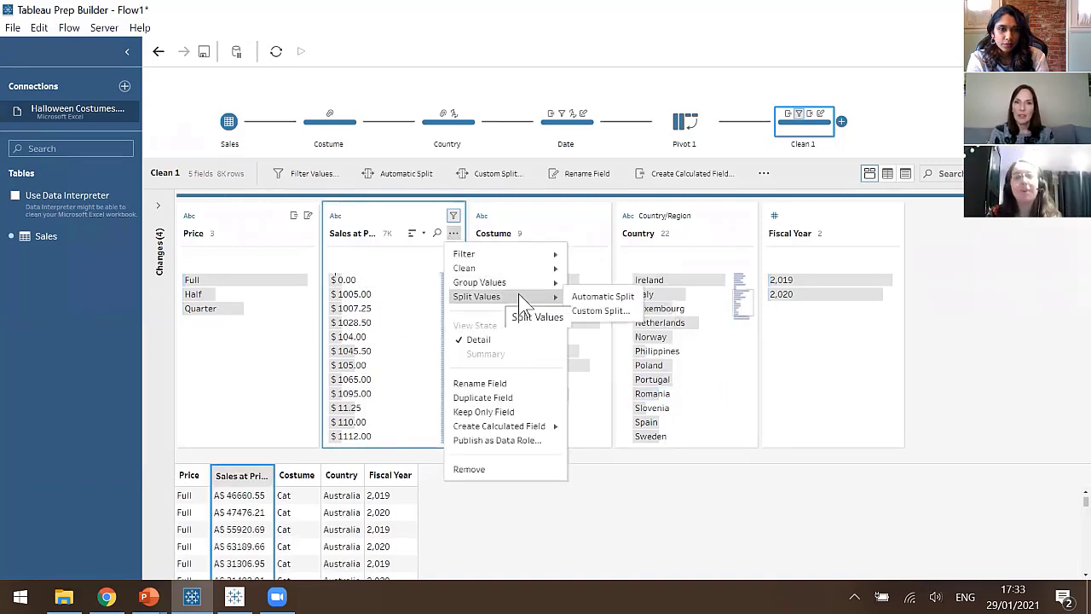
{"action": "left_click", "coordinate": [585, 312]}
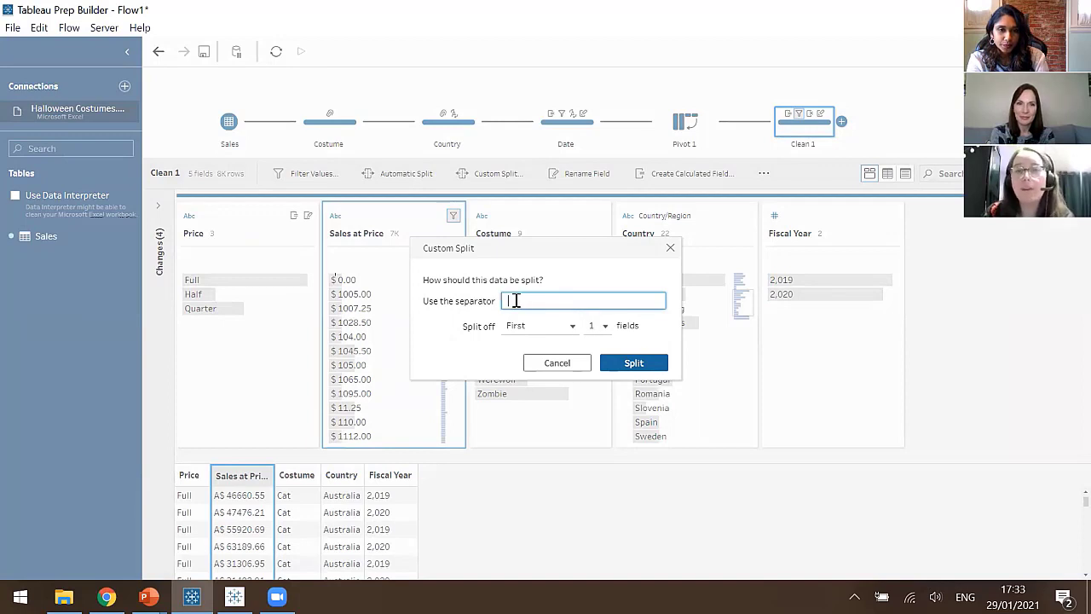
{"action": "left_click", "coordinate": [557, 328]}
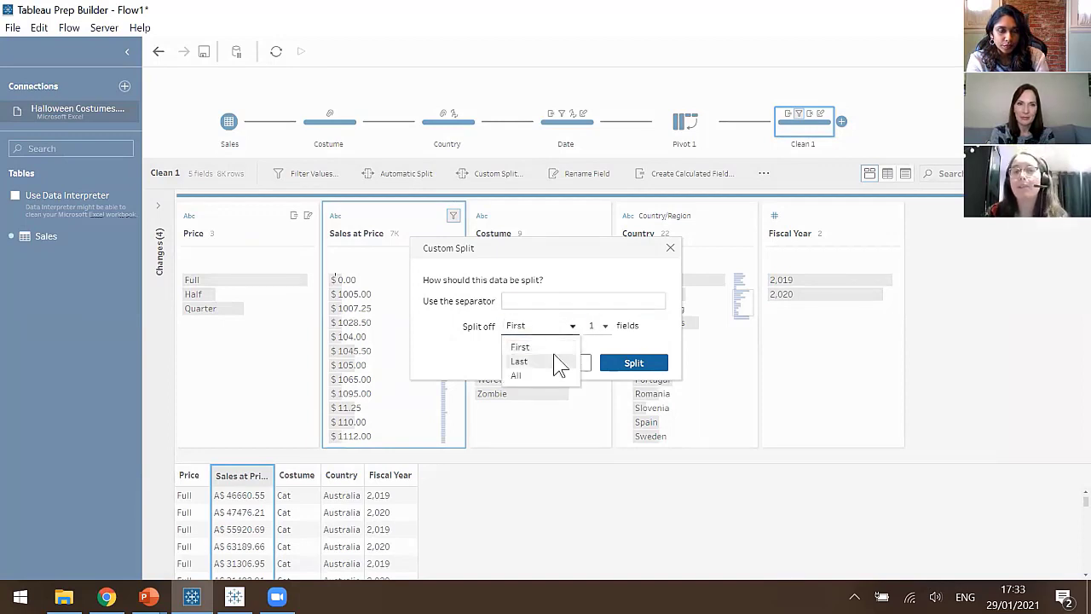
{"action": "left_click", "coordinate": [555, 362]}
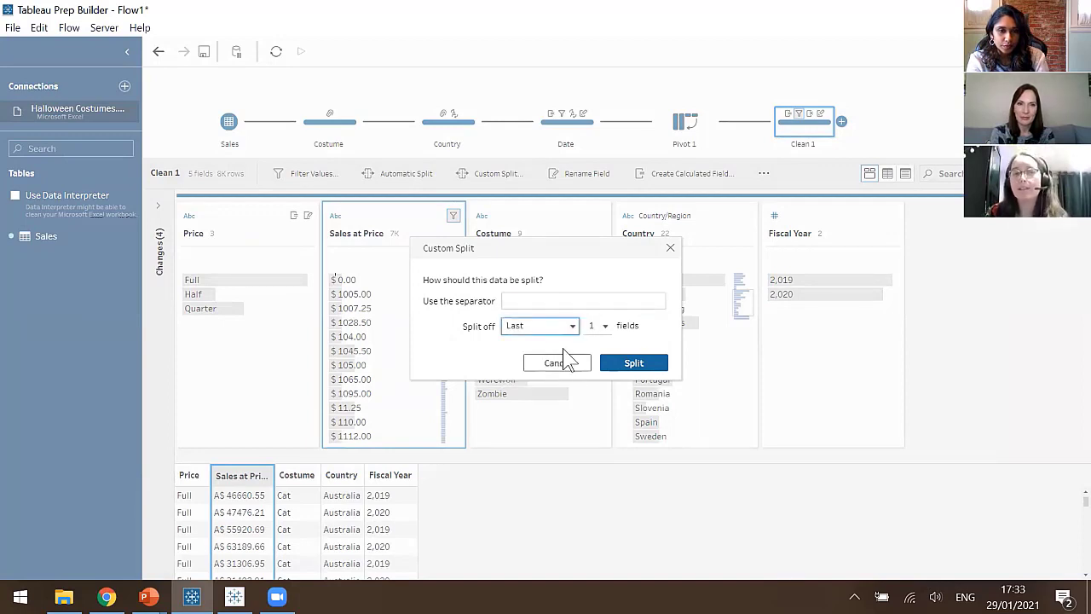
{"action": "left_click", "coordinate": [638, 366]}
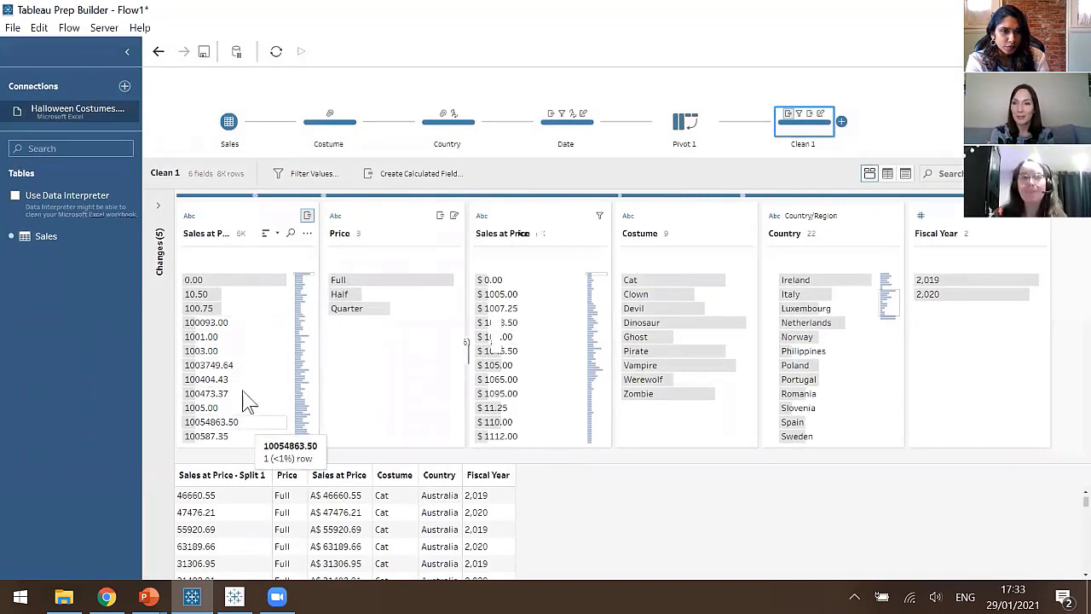
Change the data type of the field split from Sales at Price to Number (decimal)
{"action": "left_click", "coordinate": [189, 217]}
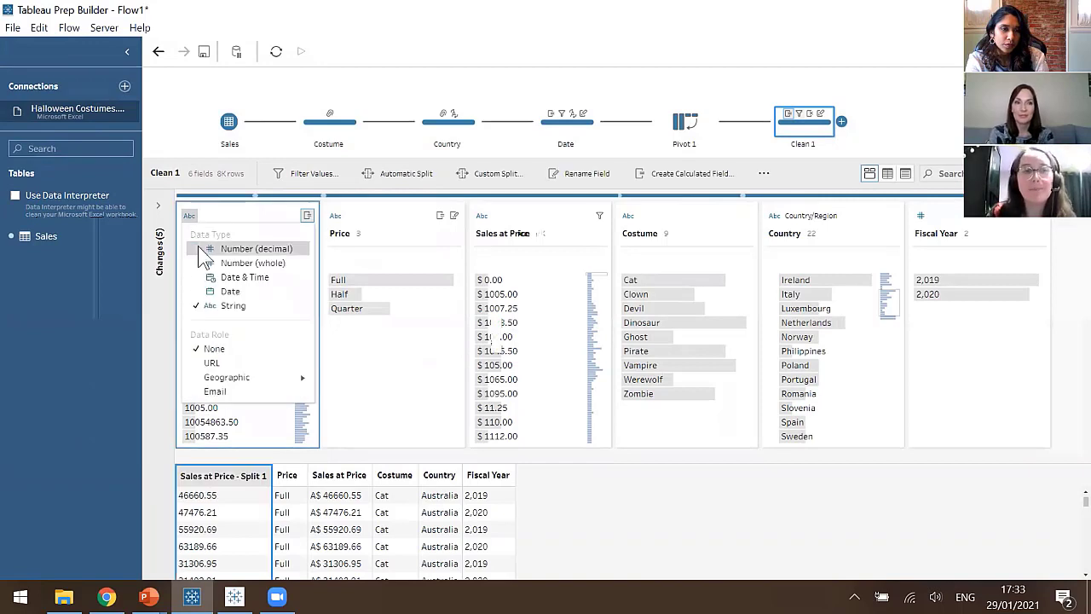
{"action": "left_click", "coordinate": [200, 248]}
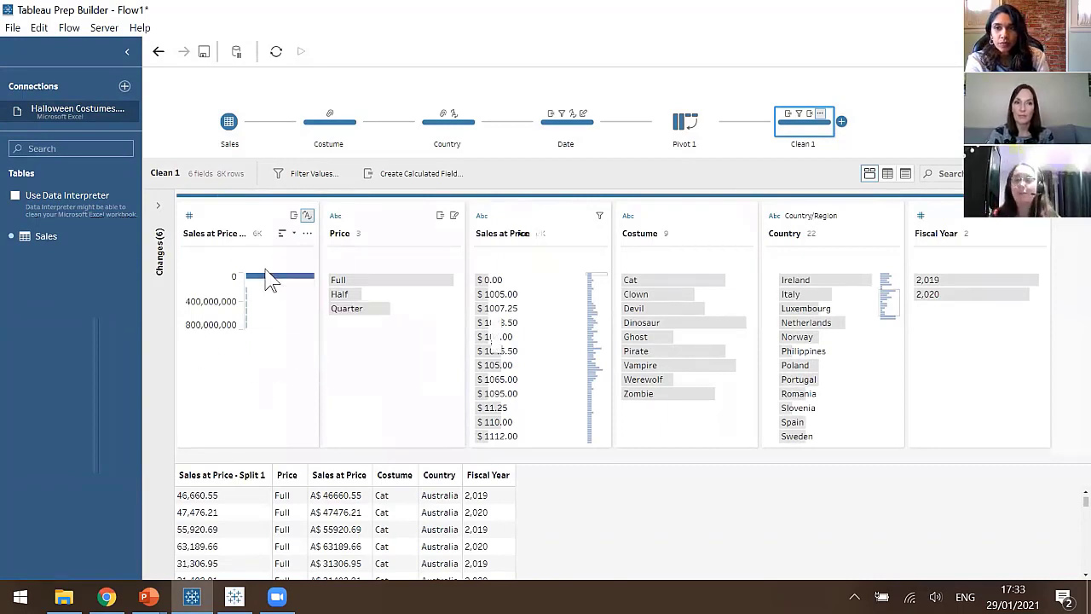
{"action": "mouse_move", "coordinate": [273, 284]}
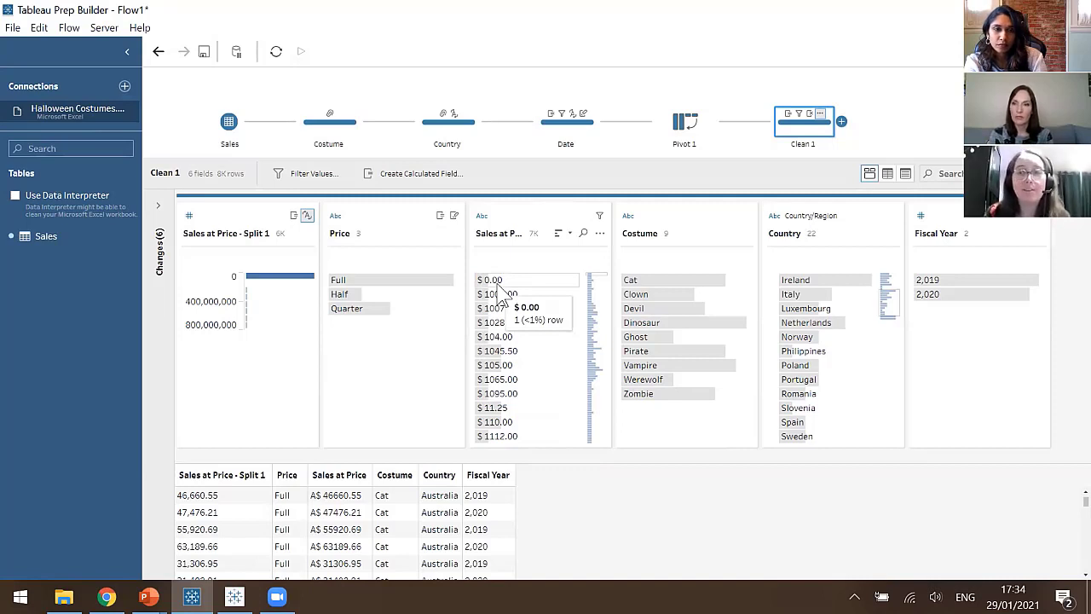
Clean the original Sales at Price field by removing its numbers and punctuation, leaving only the currency text
{"action": "left_click", "coordinate": [597, 238]}
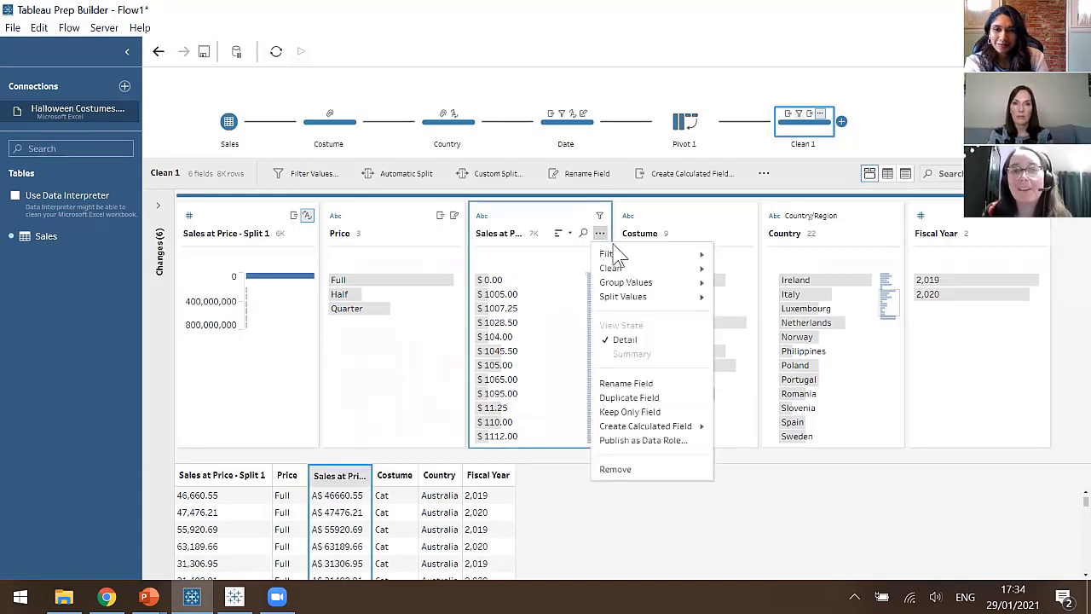
{"action": "mouse_move", "coordinate": [631, 269]}
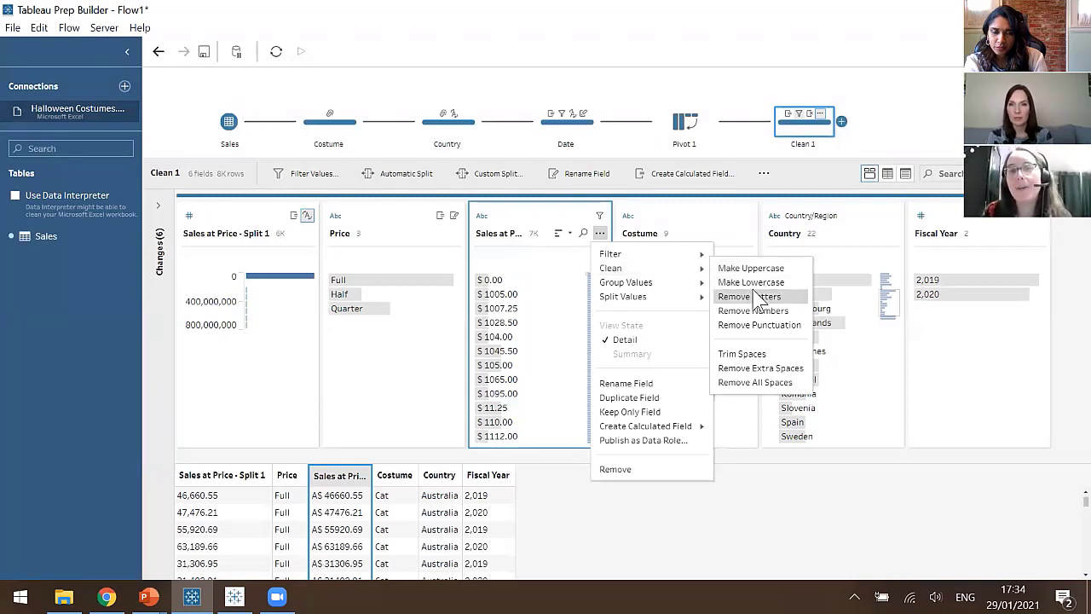
{"action": "left_click", "coordinate": [778, 314]}
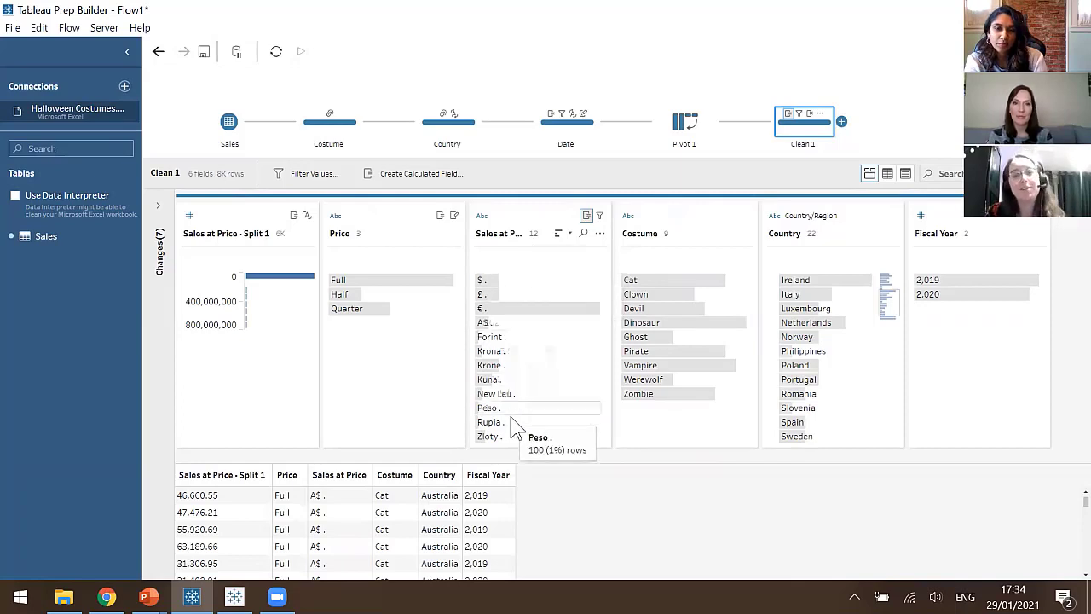
{"action": "left_click", "coordinate": [600, 233]}
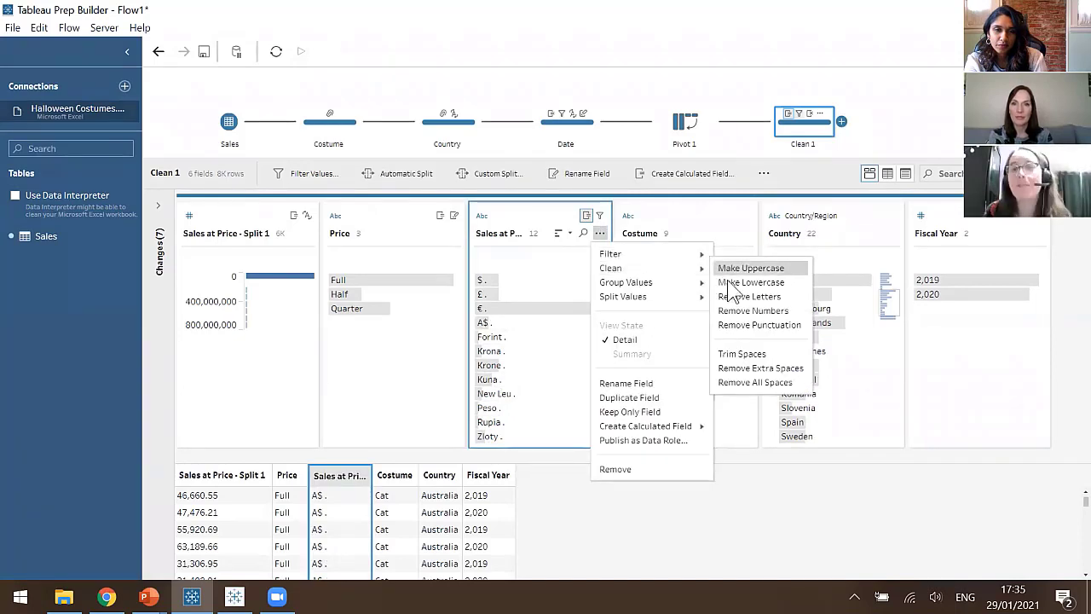
{"action": "left_click", "coordinate": [755, 325]}
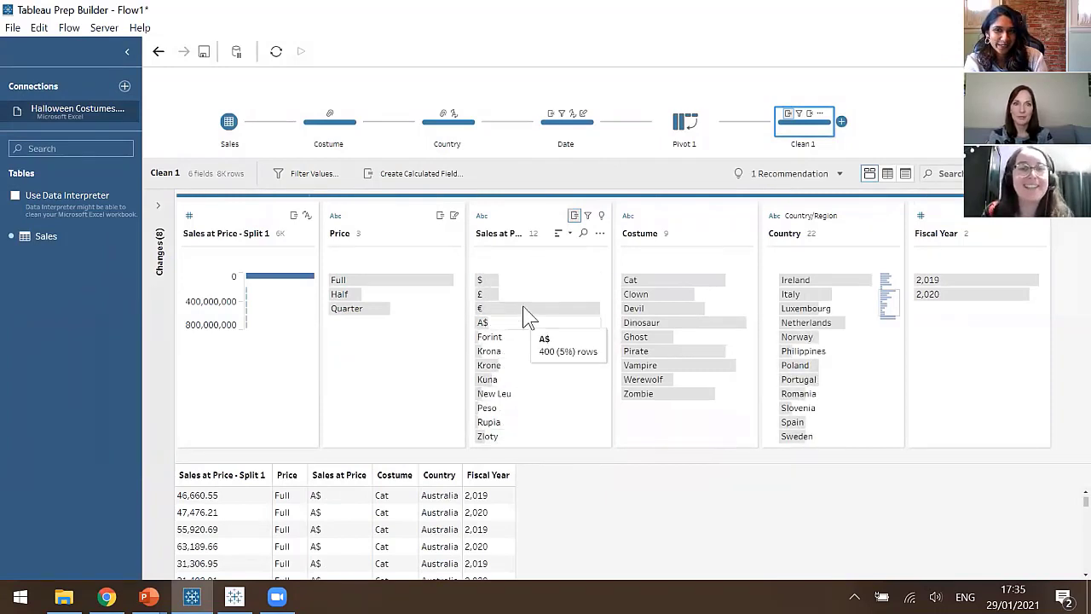
Examine the calculation behind the Remove Numbers change in the step's change list, closing it without edits
{"action": "left_click", "coordinate": [161, 207]}
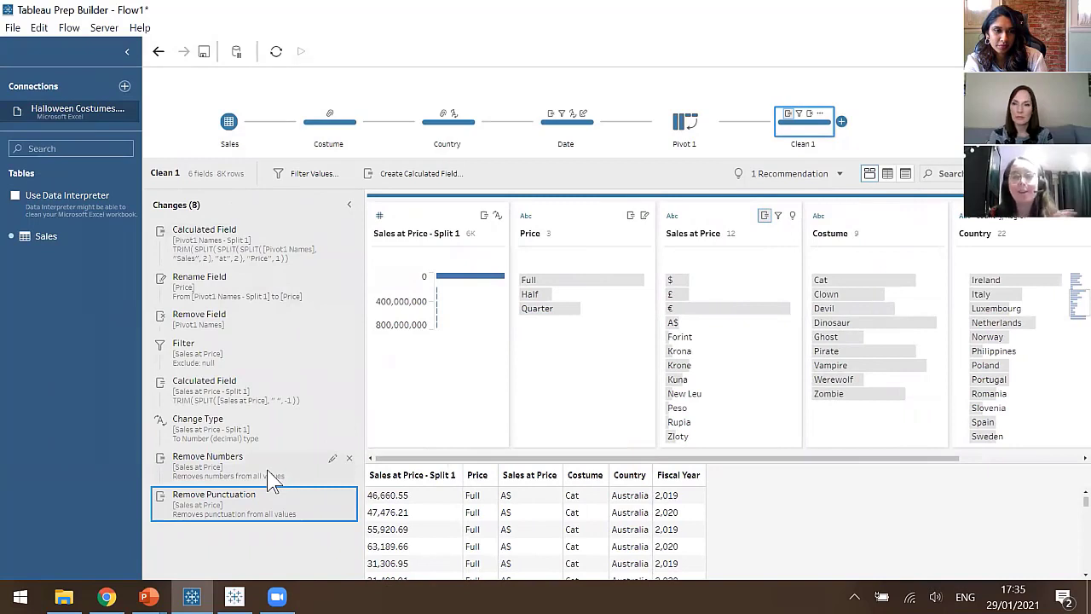
{"action": "left_click", "coordinate": [333, 461]}
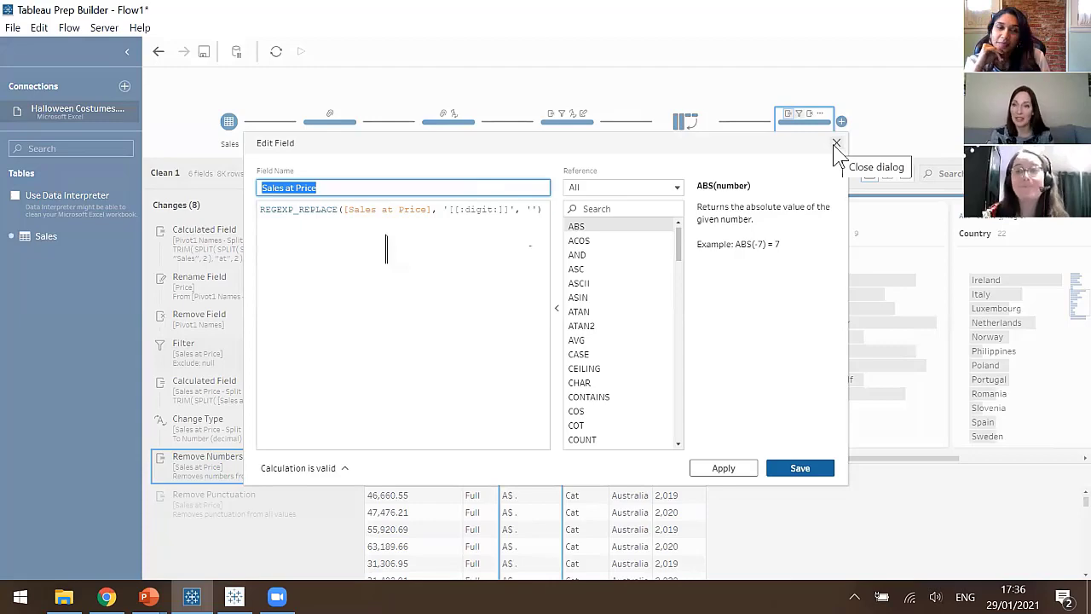
{"action": "left_click", "coordinate": [836, 144]}
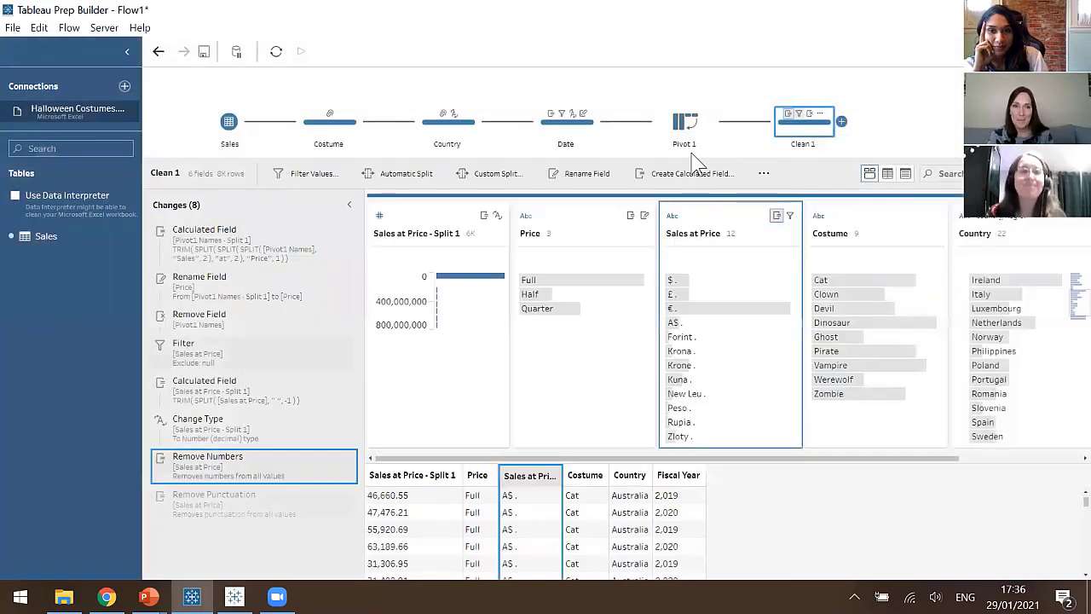
{"action": "left_click", "coordinate": [350, 205]}
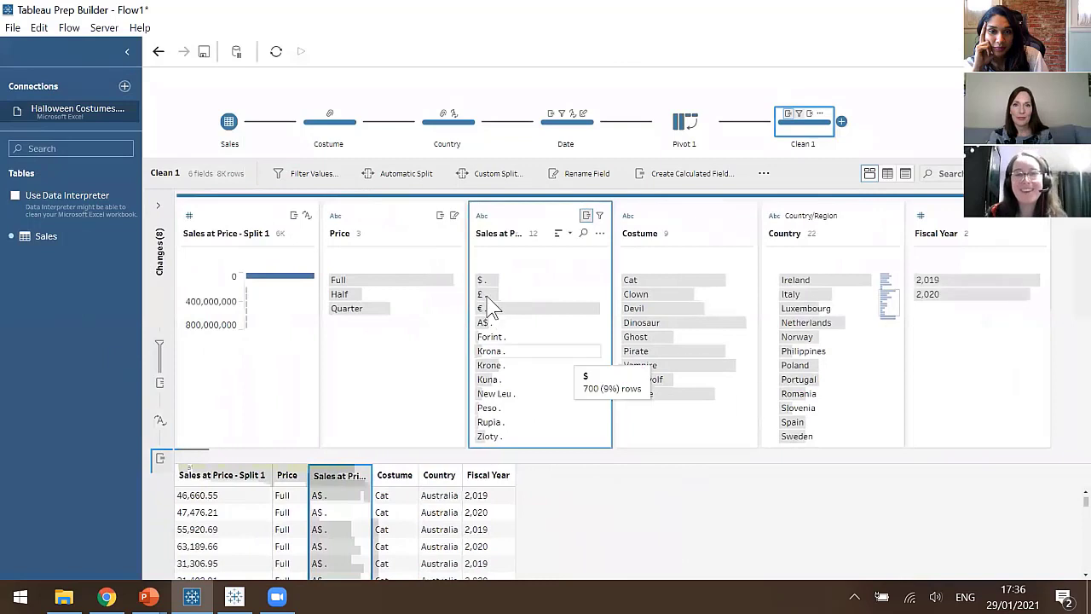
Rename the cleaned Sales at Price field as Currency and the Sales at Price - Split 1 field as Sales
{"action": "double_click", "coordinate": [503, 232]}
{"action": "type", "text": "Curren"}
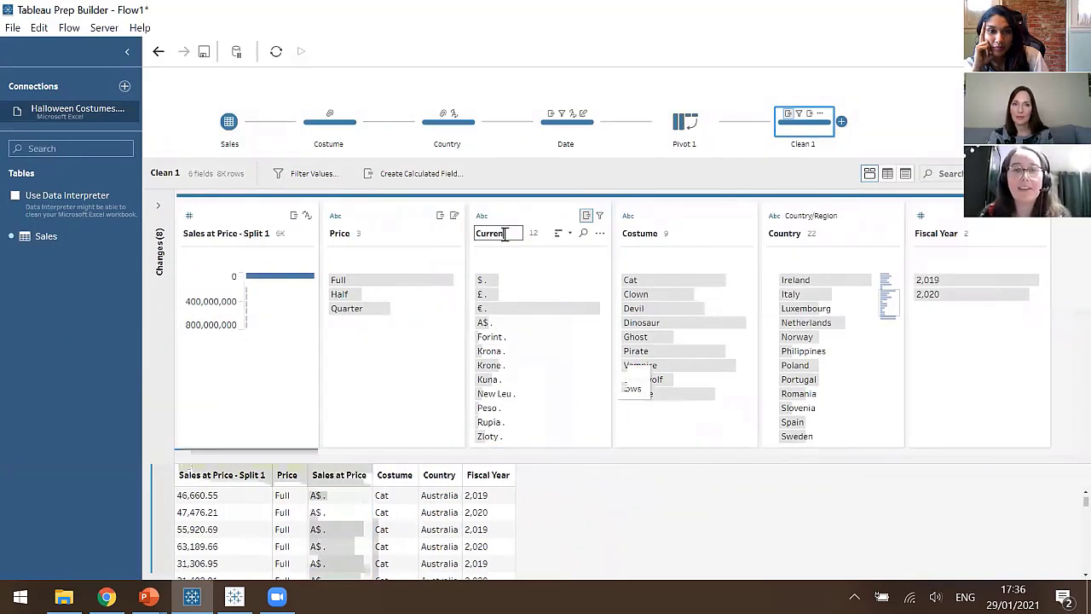
{"action": "type", "text": "cy"}
{"action": "key", "text": "Return"}
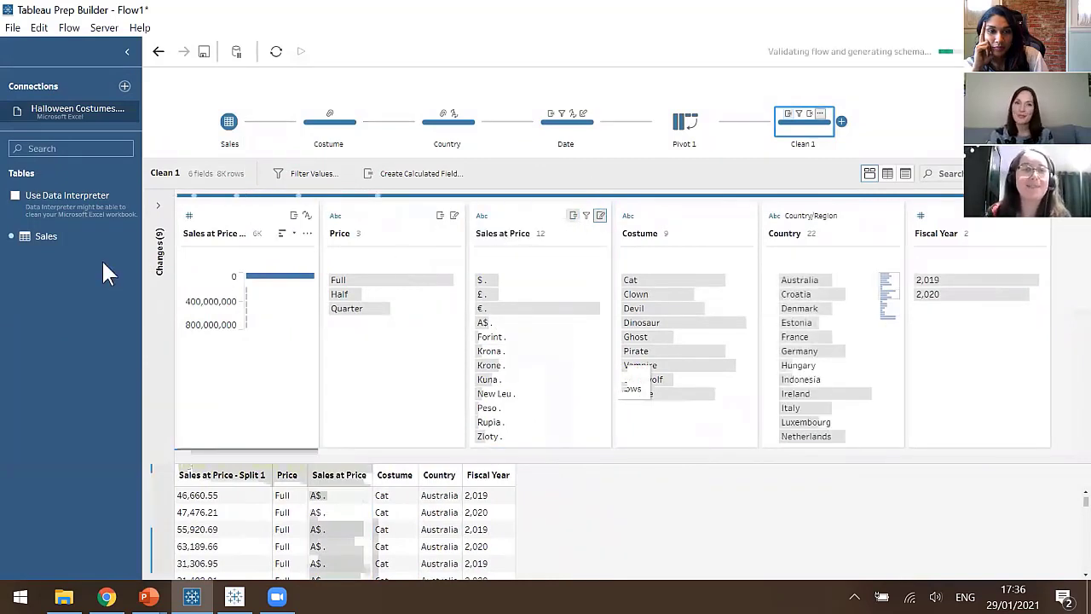
{"action": "double_click", "coordinate": [215, 233]}
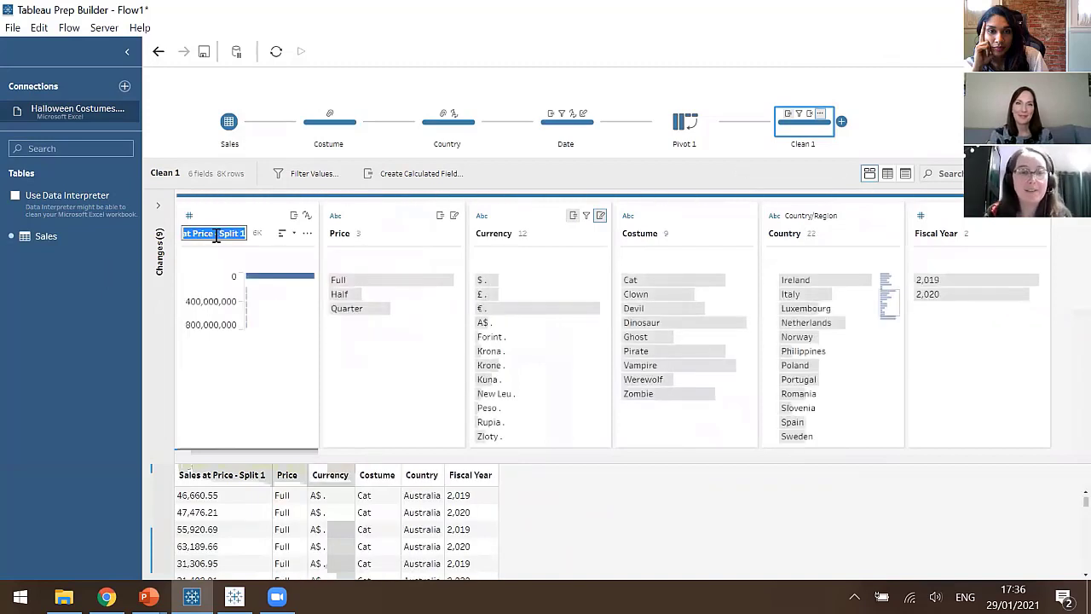
{"action": "type", "text": "Sales"}
{"action": "key", "text": "Return"}
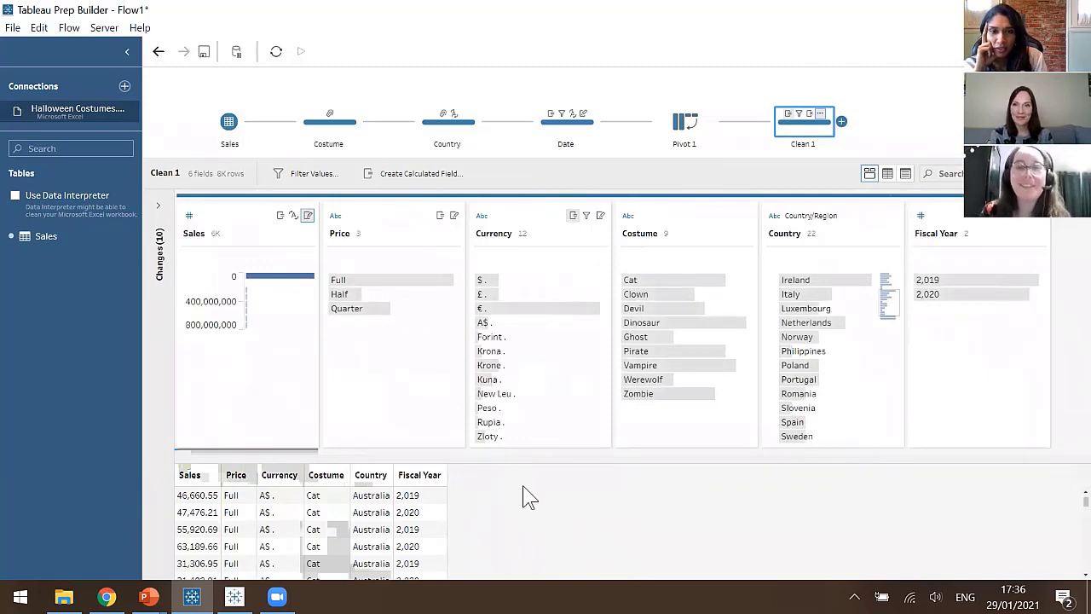
Compare the Currency values with and without the Remove Punctuation change in the step's change list, leaving that change active and closing the list
{"action": "left_click", "coordinate": [162, 217]}
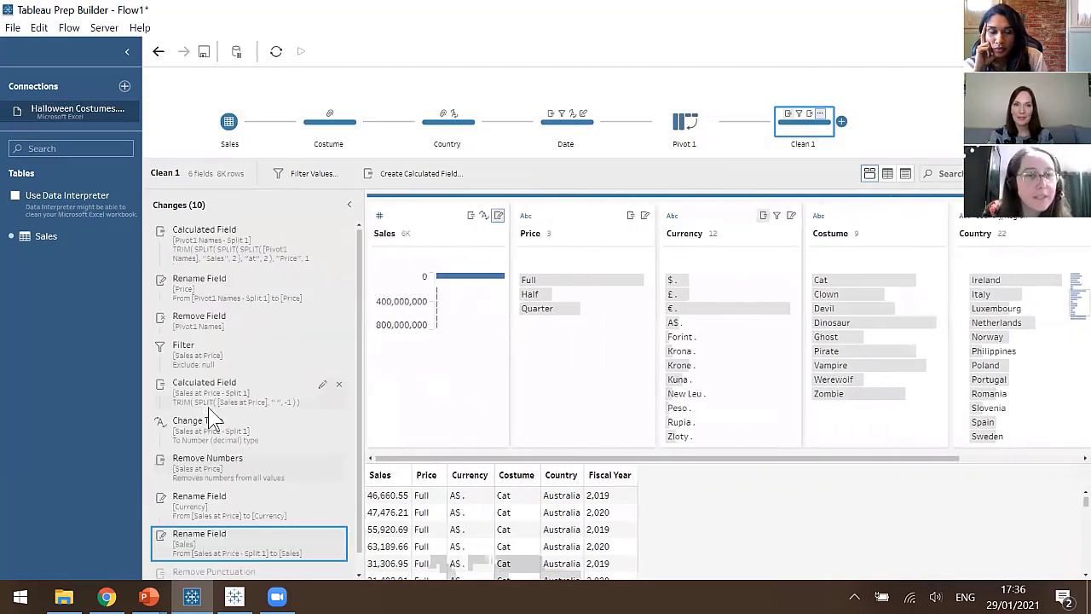
{"action": "scroll", "coordinate": [223, 546], "scroll_direction": "down", "scroll_amount": 1}
{"action": "left_click", "coordinate": [224, 566]}
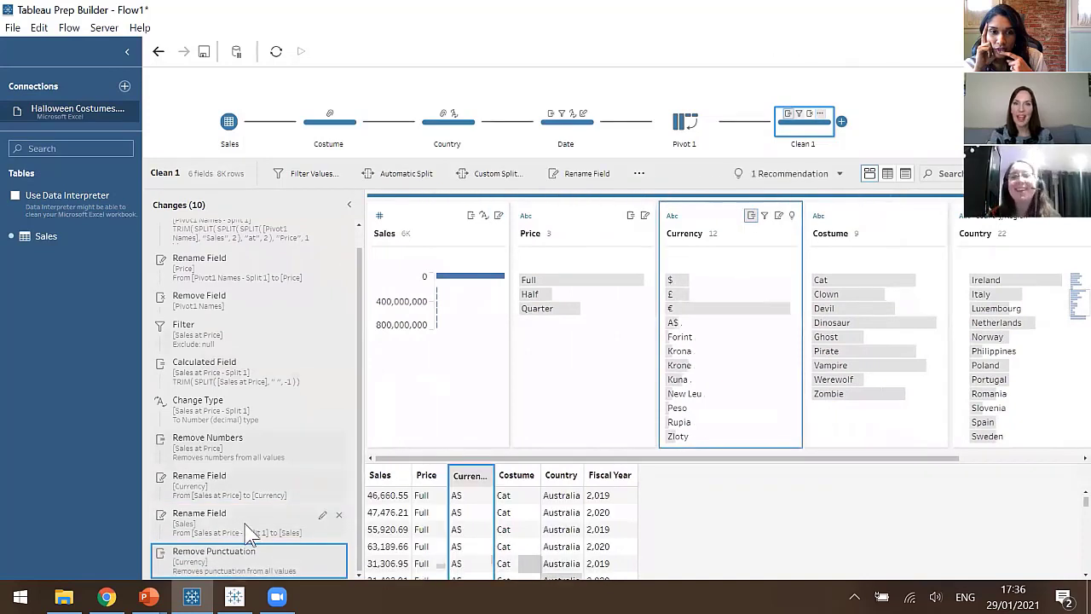
{"action": "left_click", "coordinate": [250, 533]}
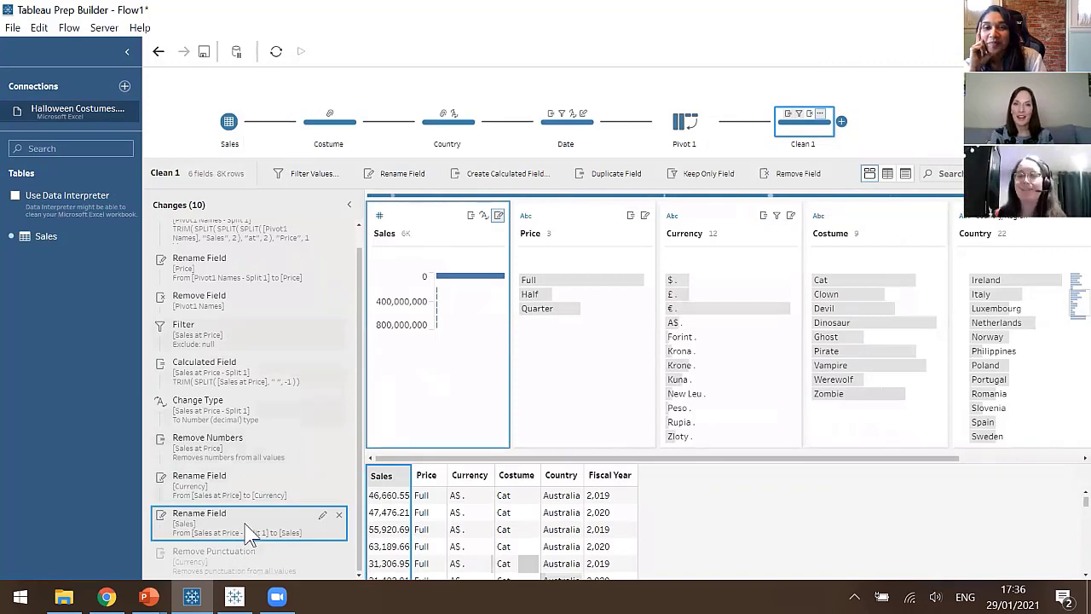
{"action": "left_click", "coordinate": [256, 563]}
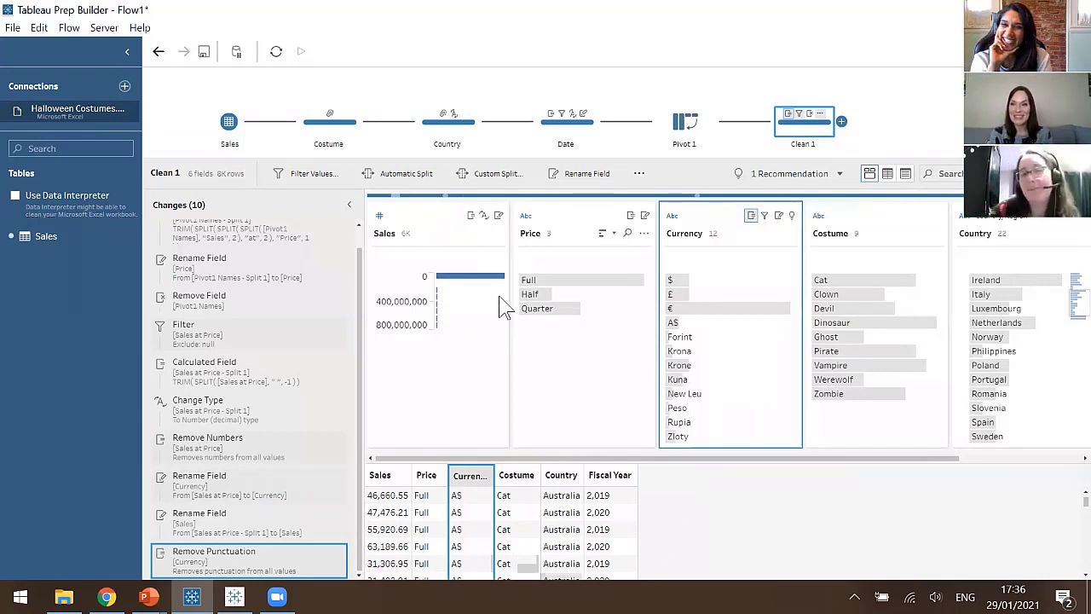
{"action": "left_click", "coordinate": [349, 206]}
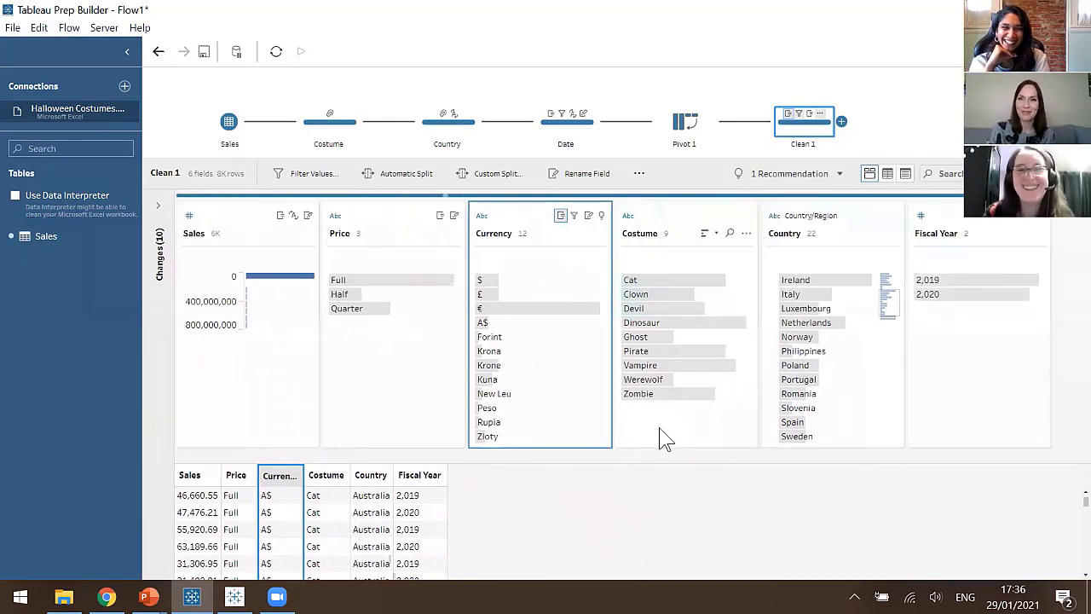
Rename the Clean 1 step after Pivot 1 as Sales
{"action": "double_click", "coordinate": [797, 144]}
{"action": "type", "text": "sales"}
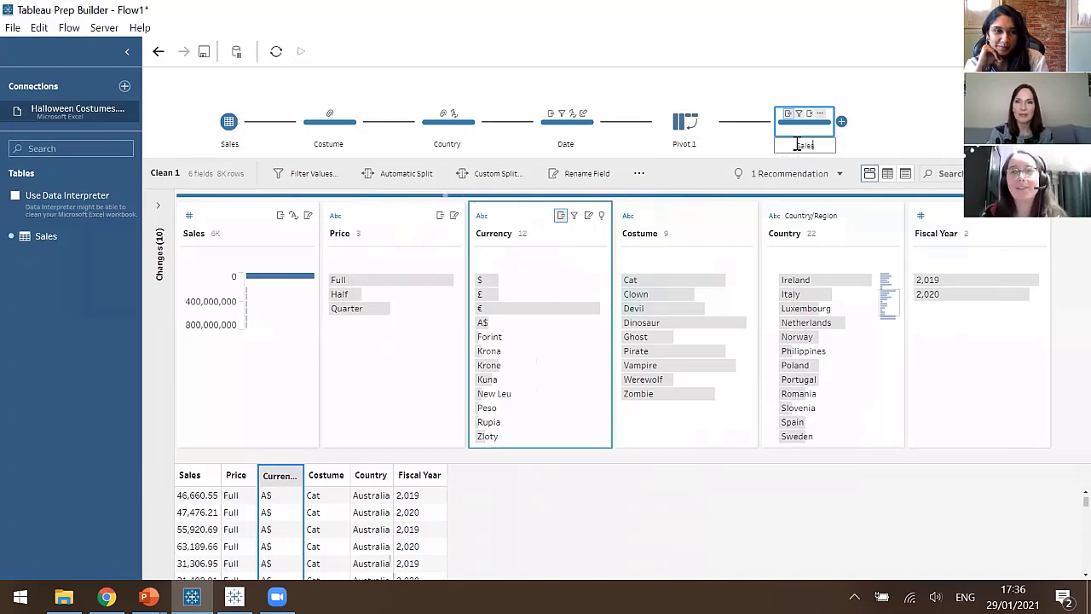
{"action": "key", "text": "Return"}
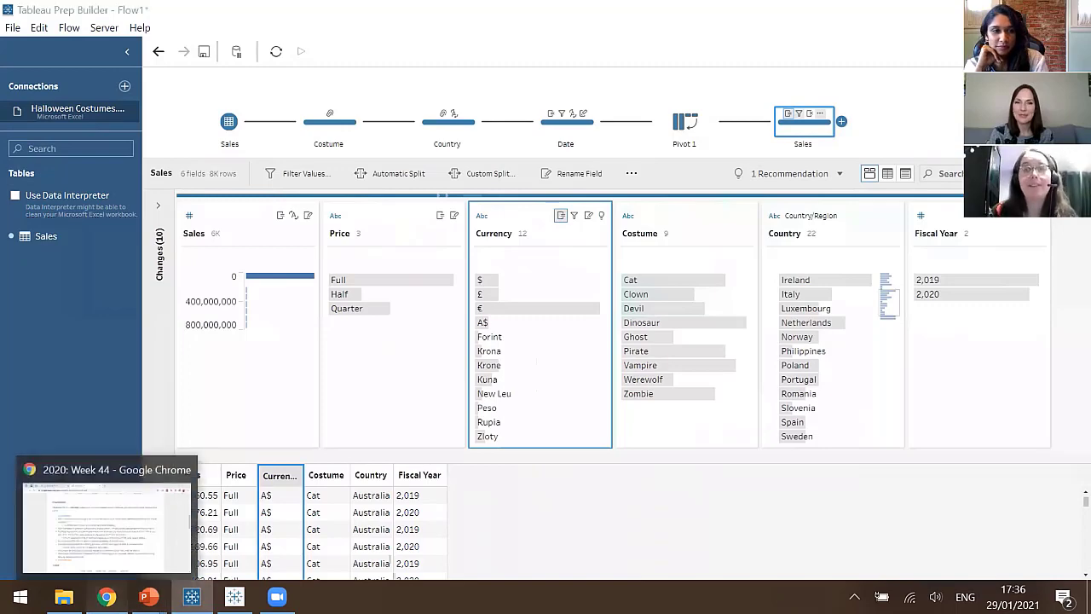
Check the remaining requirements and sample output on the Week 44 page in Chrome, and add a Rows to Columns pivot after the Sales step in Tableau Prep Builder
{"action": "left_click", "coordinate": [106, 596]}
{"action": "scroll", "coordinate": [334, 311], "scroll_direction": "down", "scroll_amount": 3}
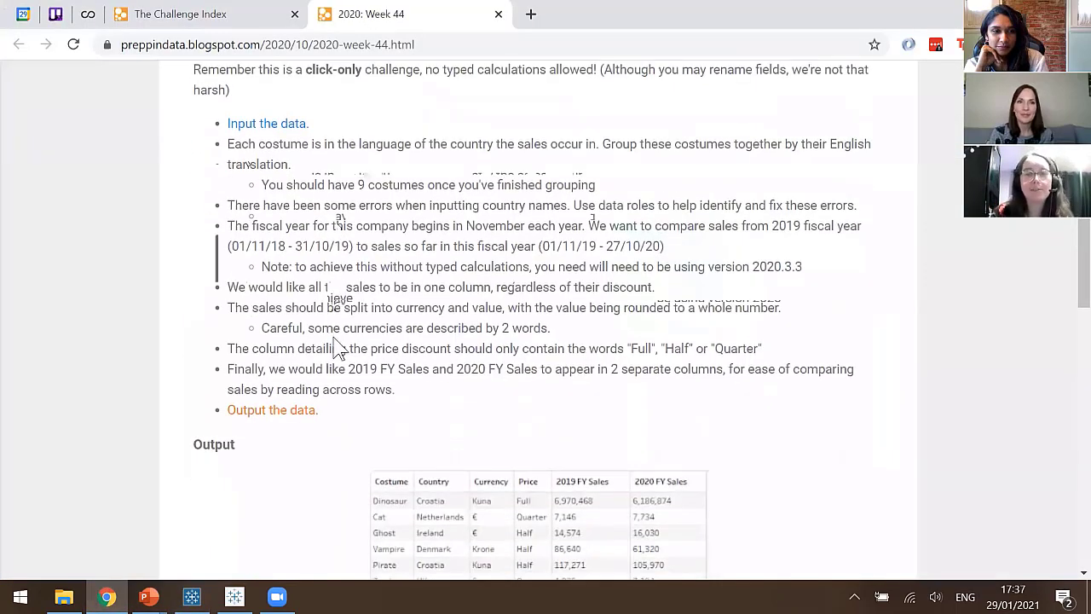
{"action": "scroll", "coordinate": [563, 337], "scroll_direction": "down", "scroll_amount": 1}
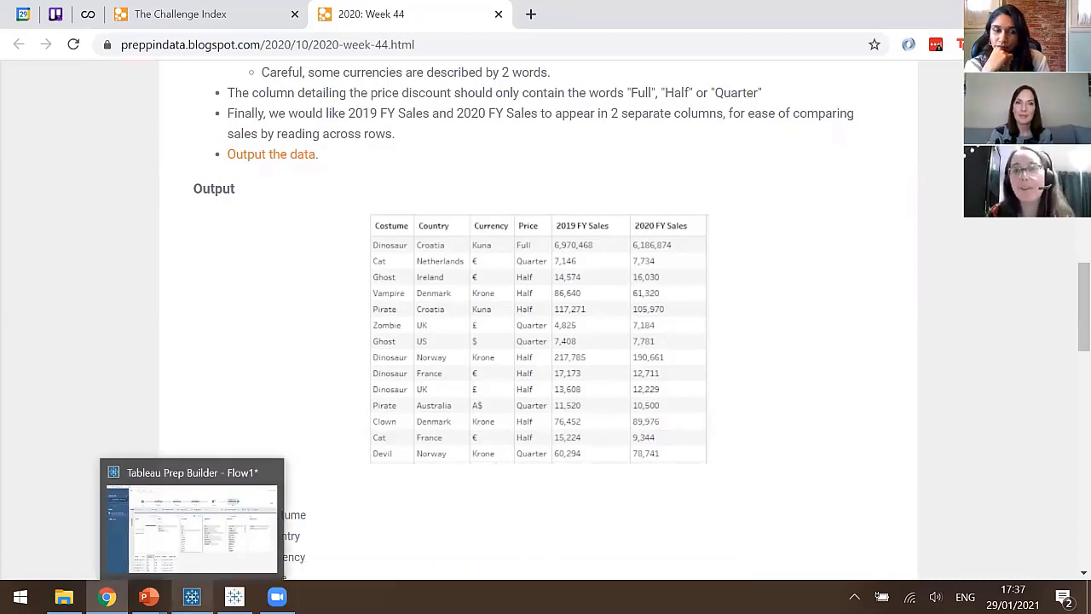
{"action": "left_click", "coordinate": [191, 597]}
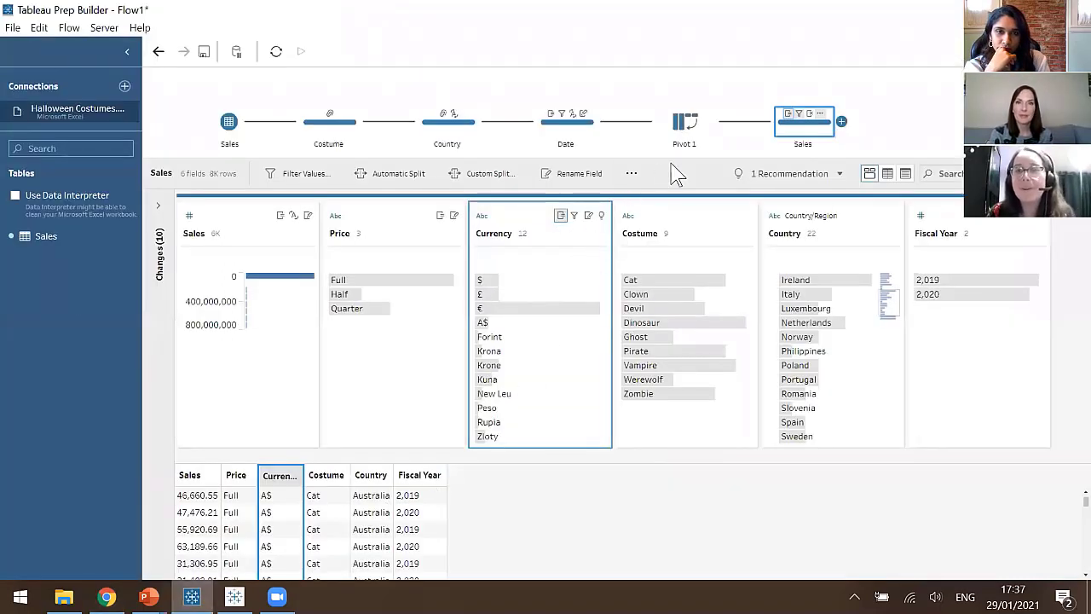
{"action": "left_click", "coordinate": [842, 123]}
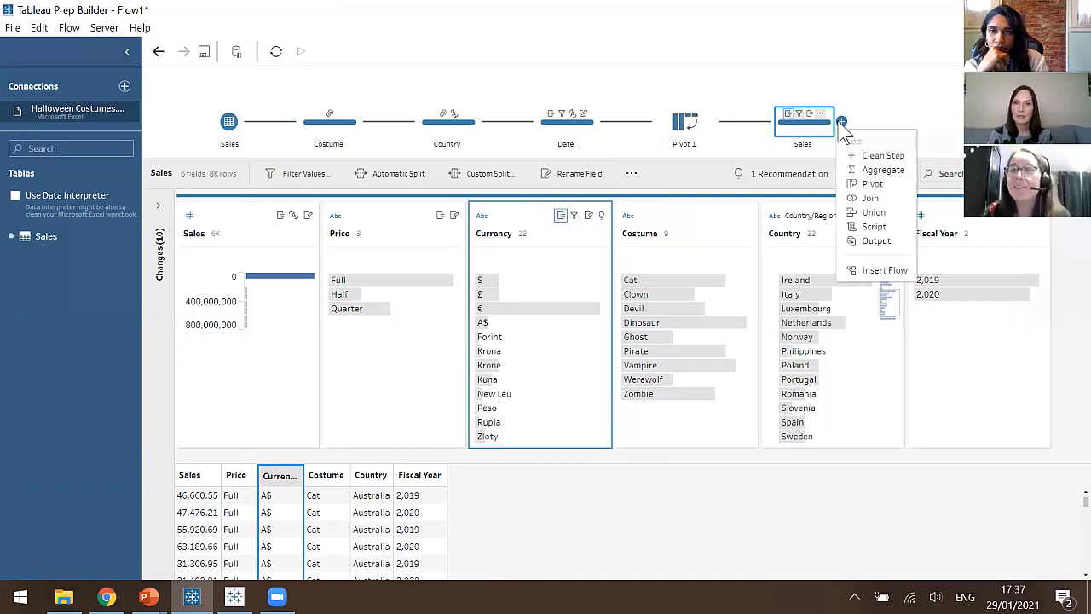
{"action": "left_click", "coordinate": [862, 185]}
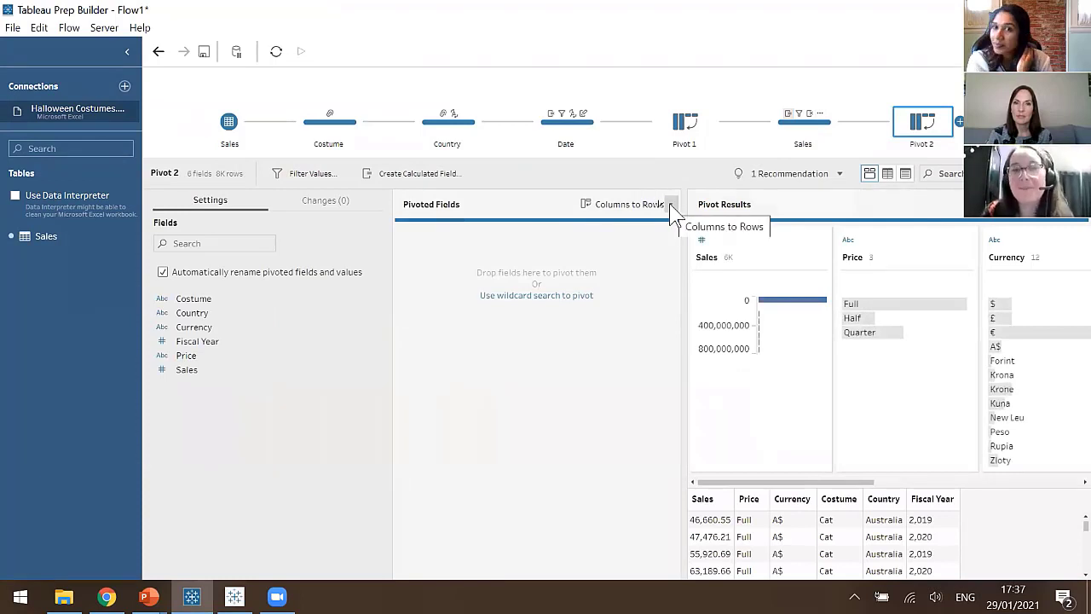
{"action": "left_click", "coordinate": [671, 206]}
{"action": "left_click", "coordinate": [706, 239]}
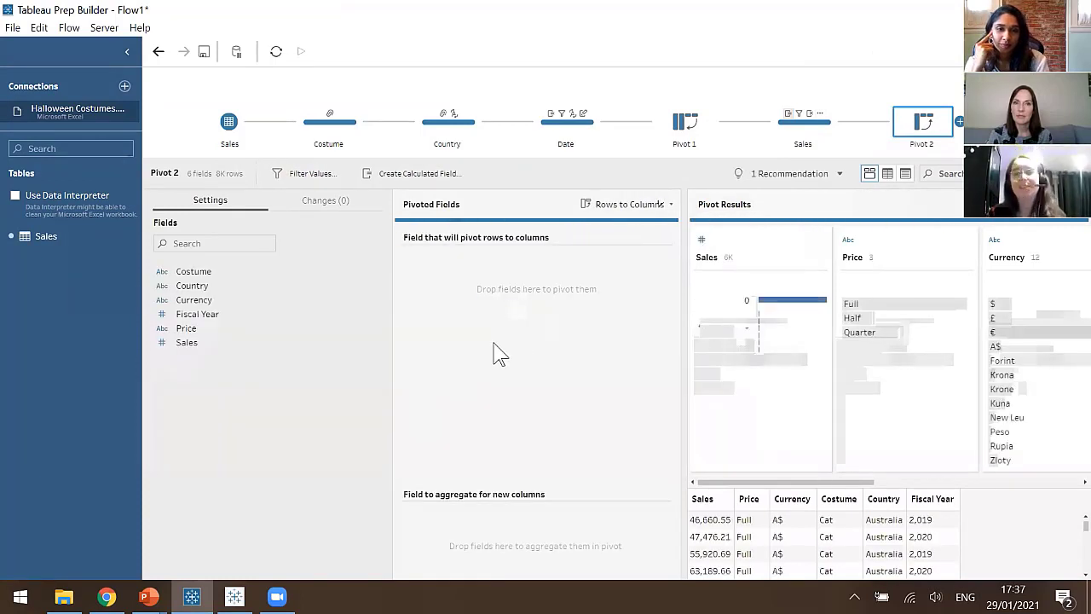
Pivot the Fiscal Year rows into columns, aggregating Sales with SUM for the new columns
{"action": "left_click", "coordinate": [207, 317]}
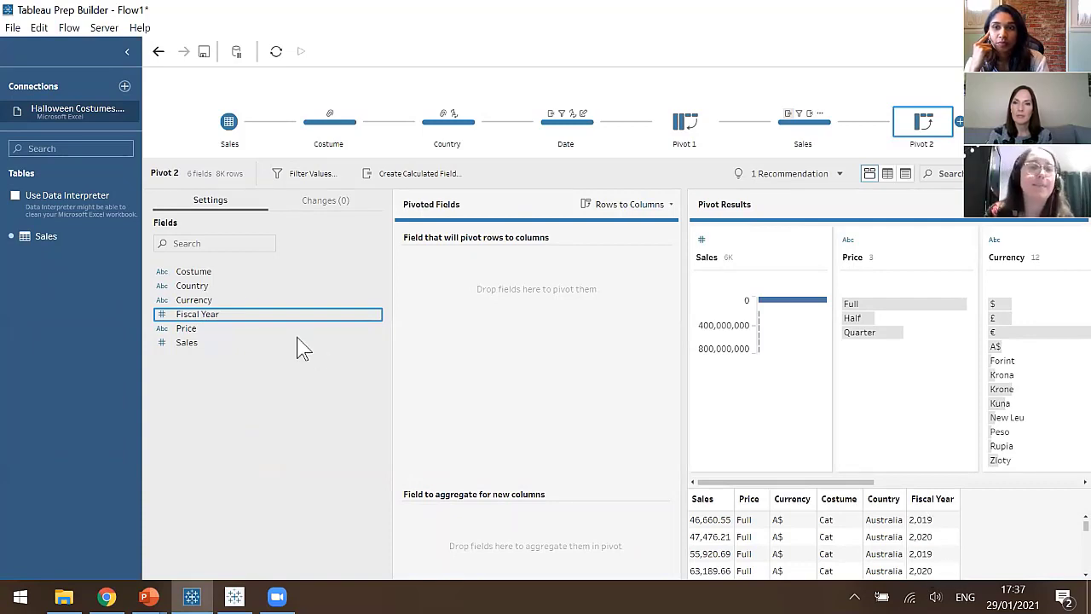
{"action": "left_click_drag", "start_coordinate": [214, 317], "coordinate": [424, 309]}
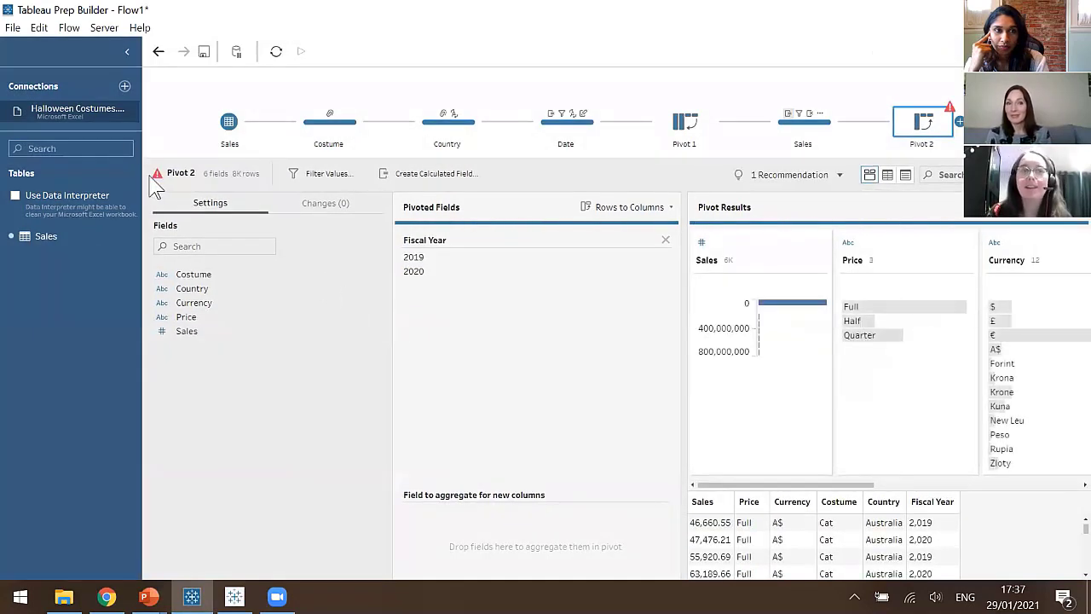
{"action": "mouse_move", "coordinate": [156, 183]}
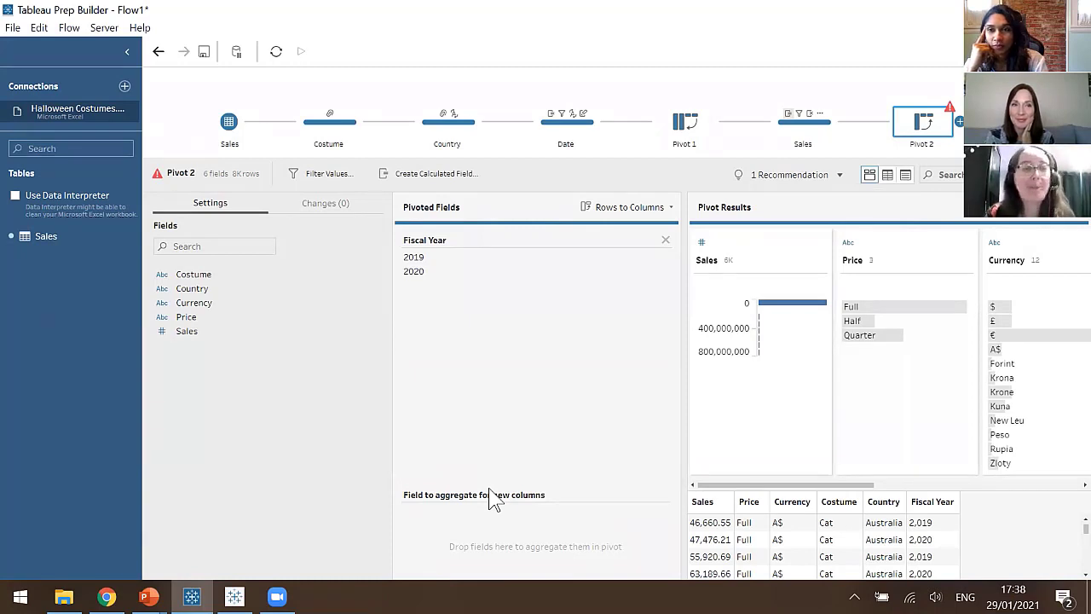
{"action": "left_click", "coordinate": [188, 340]}
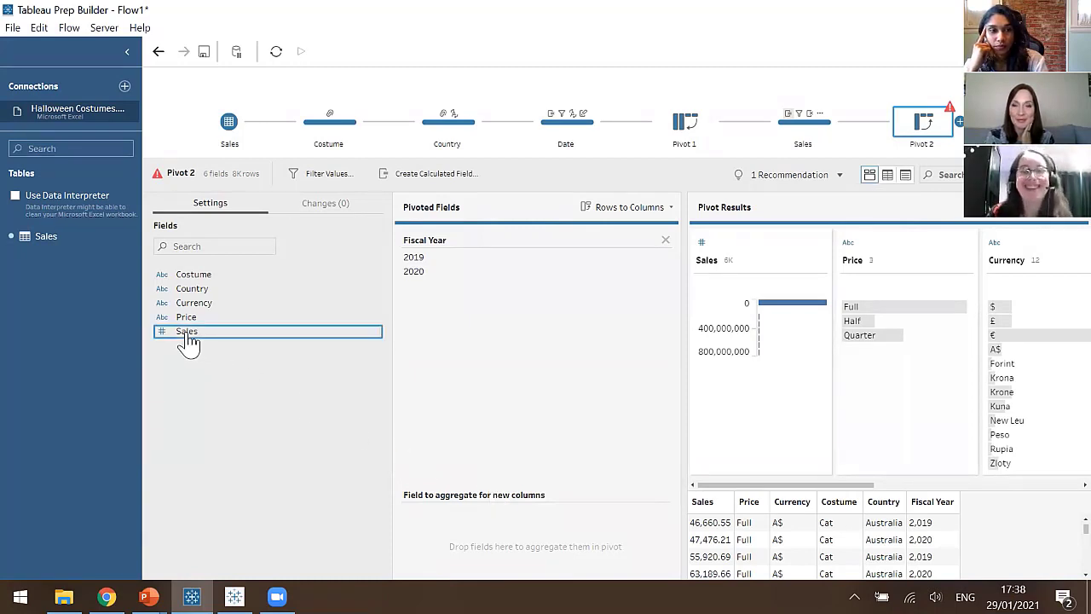
{"action": "left_click_drag", "start_coordinate": [187, 340], "coordinate": [476, 532]}
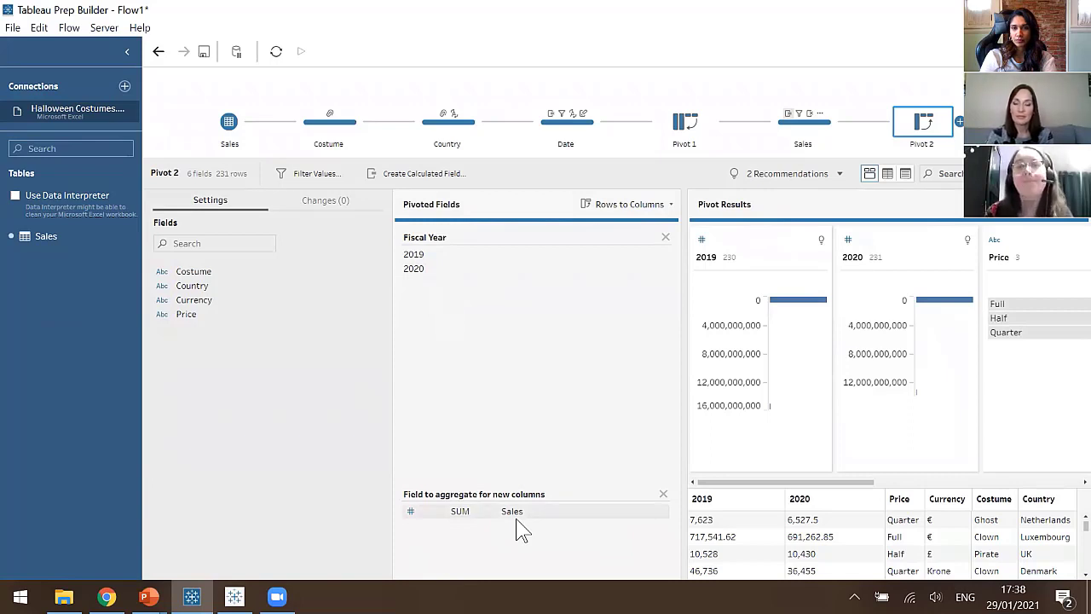
Add a clean step after Pivot 2 and compare its row count with that of the Costume step
{"action": "left_click", "coordinate": [959, 122]}
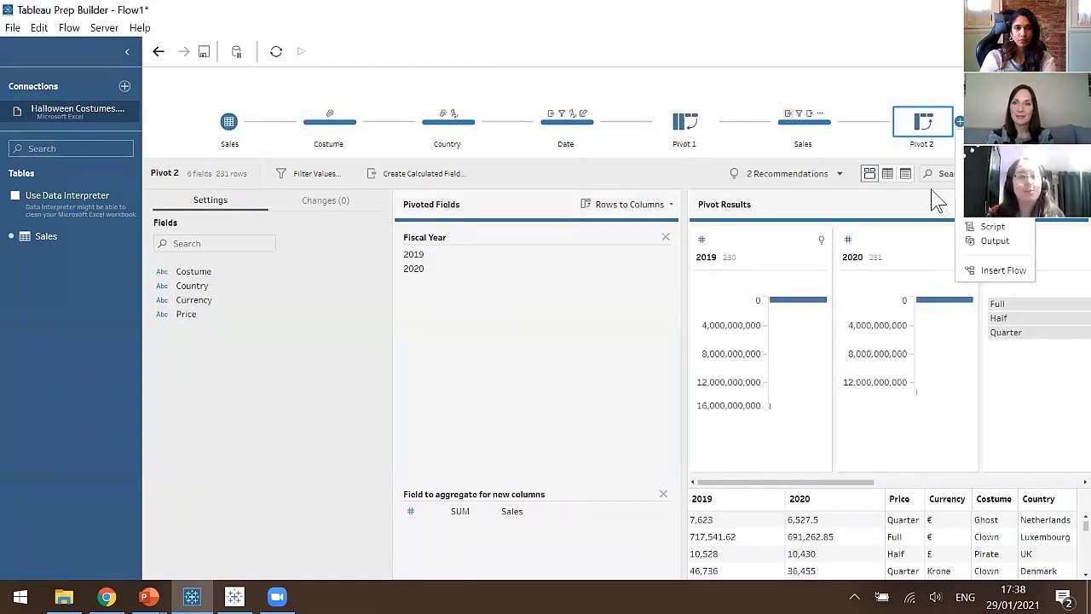
{"action": "left_click", "coordinate": [994, 155]}
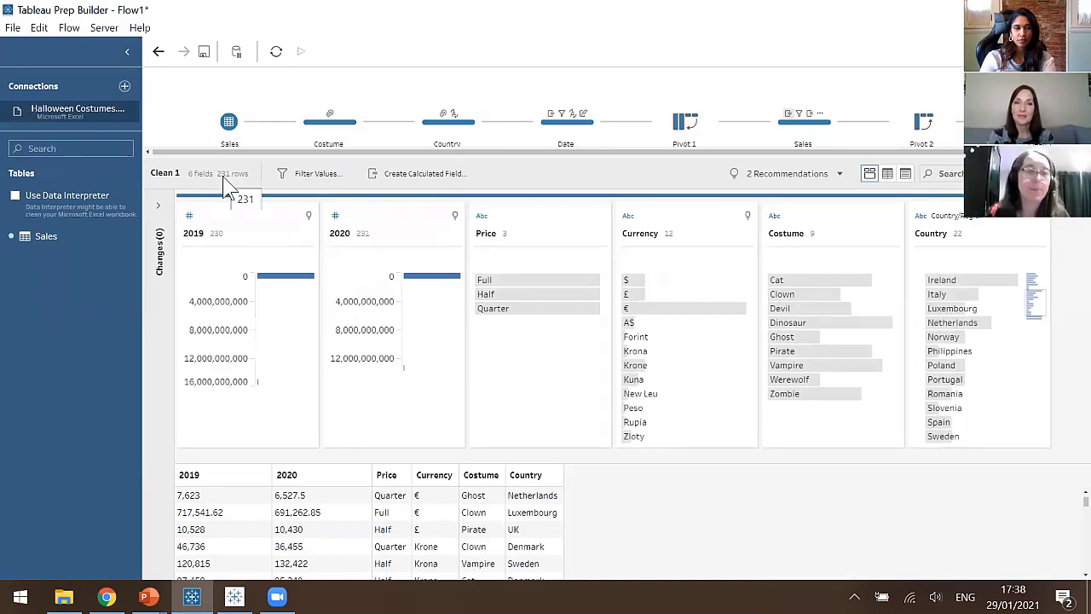
{"action": "left_click", "coordinate": [316, 133]}
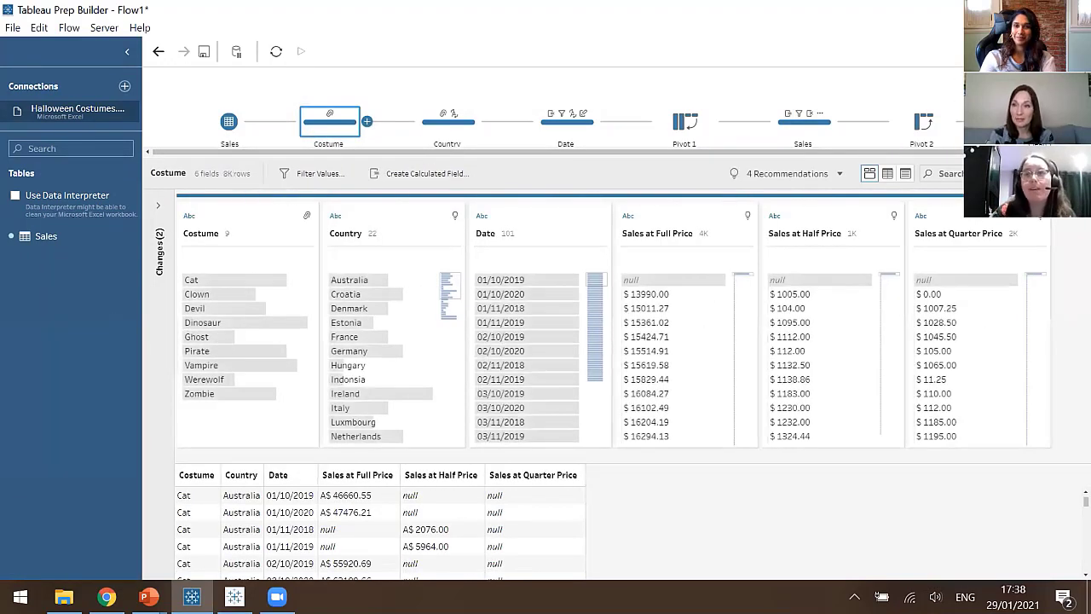
{"action": "left_click", "coordinate": [1041, 122]}
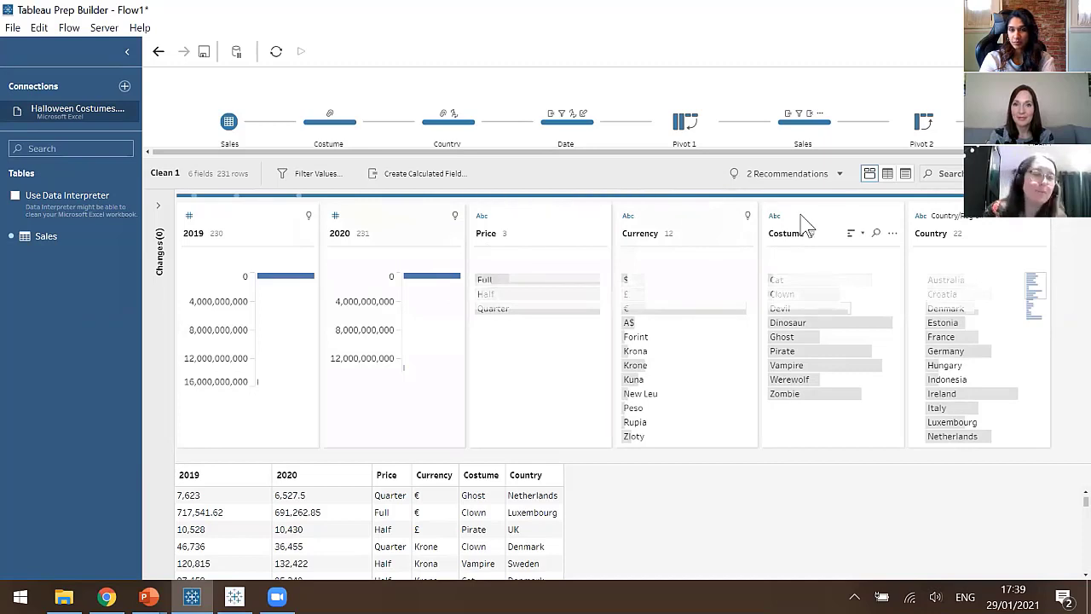
Reorder the fields in the new clean step so Costume, Country, Currency and Price come before 2019 and 2020
{"action": "left_click_drag", "start_coordinate": [821, 227], "coordinate": [187, 230]}
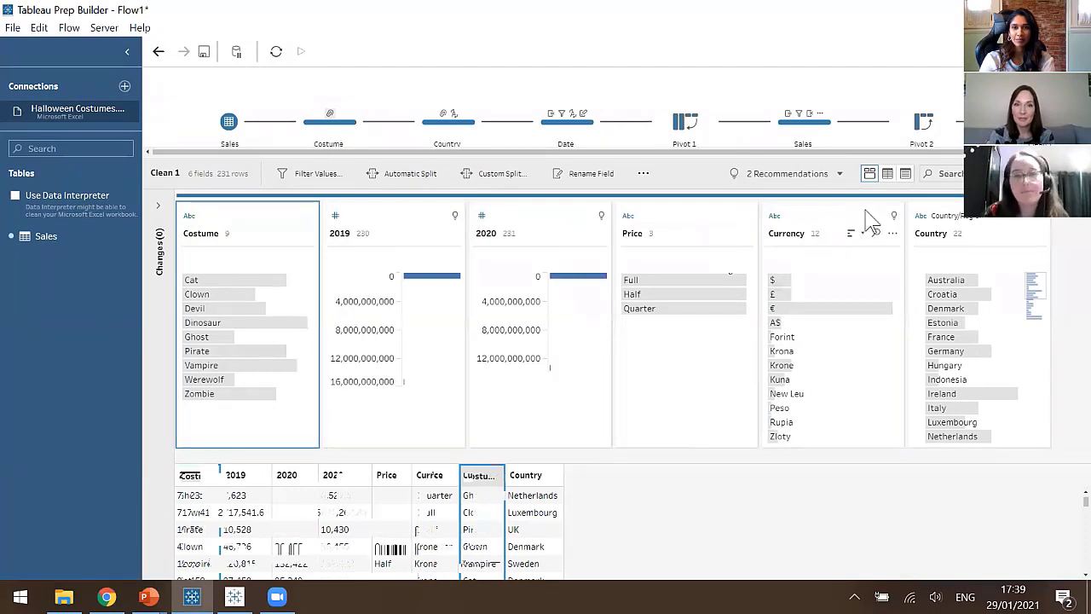
{"action": "left_click_drag", "start_coordinate": [1006, 229], "coordinate": [318, 236]}
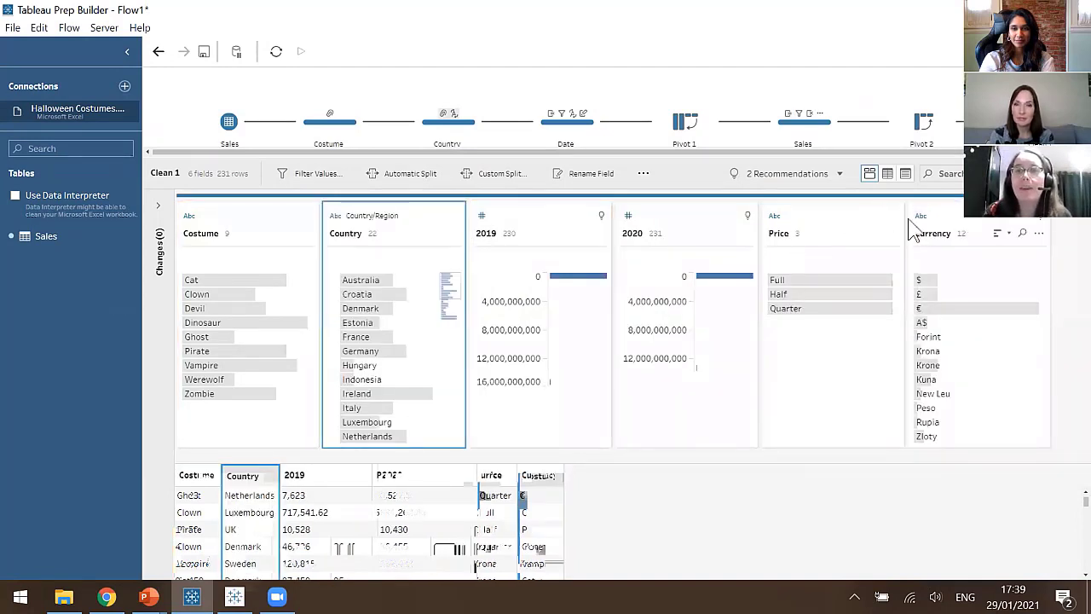
{"action": "left_click_drag", "start_coordinate": [913, 227], "coordinate": [470, 239]}
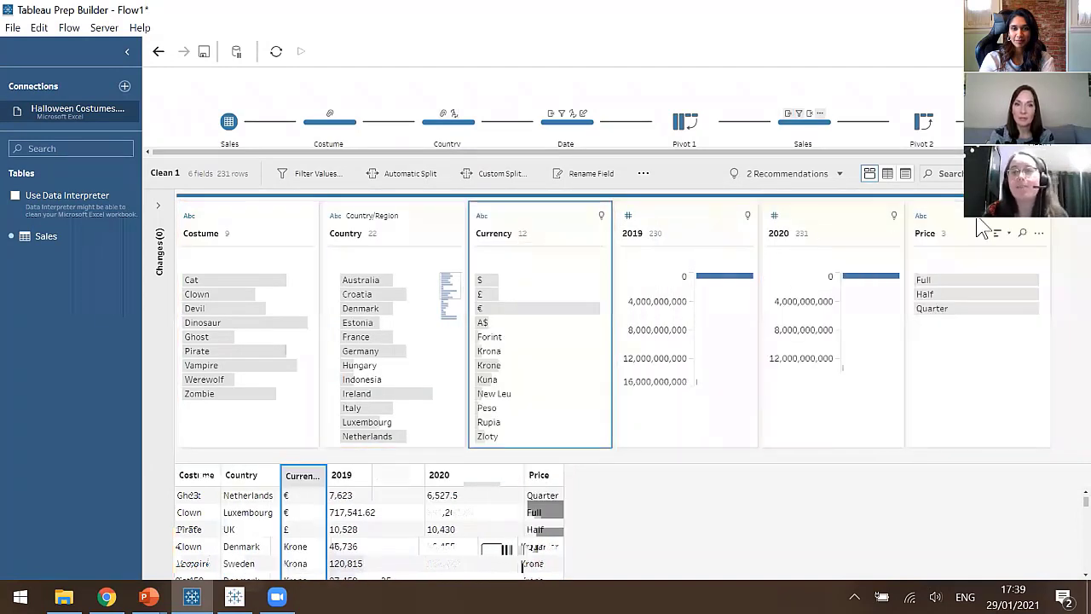
{"action": "left_click_drag", "start_coordinate": [938, 230], "coordinate": [616, 243]}
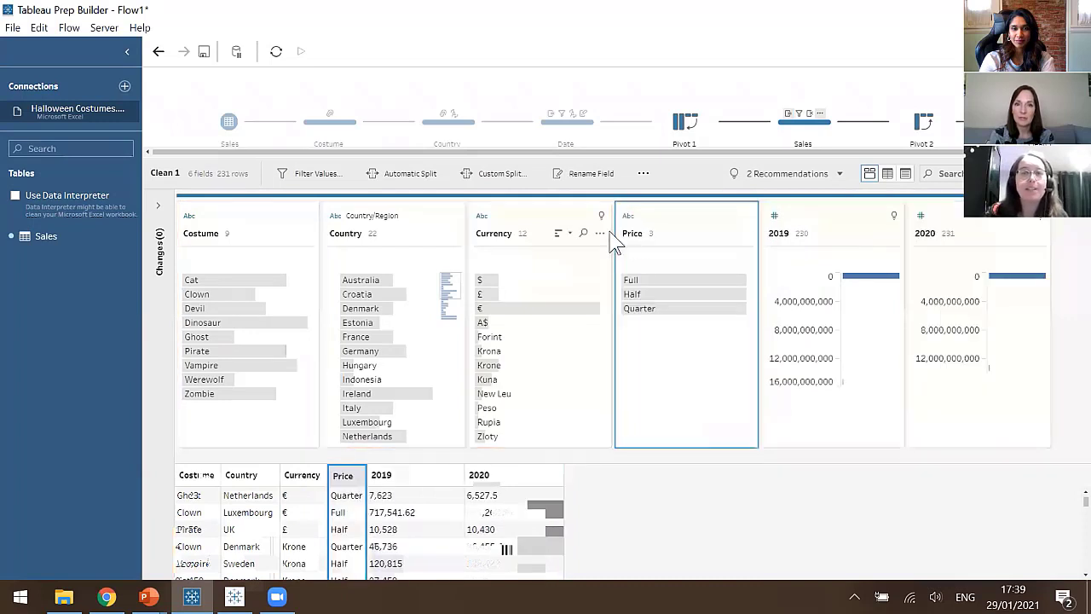
Rename the 2019 and 2020 fields as 2019 Sales and 2020 Sales and display the clean step as a data grid
{"action": "double_click", "coordinate": [790, 235]}
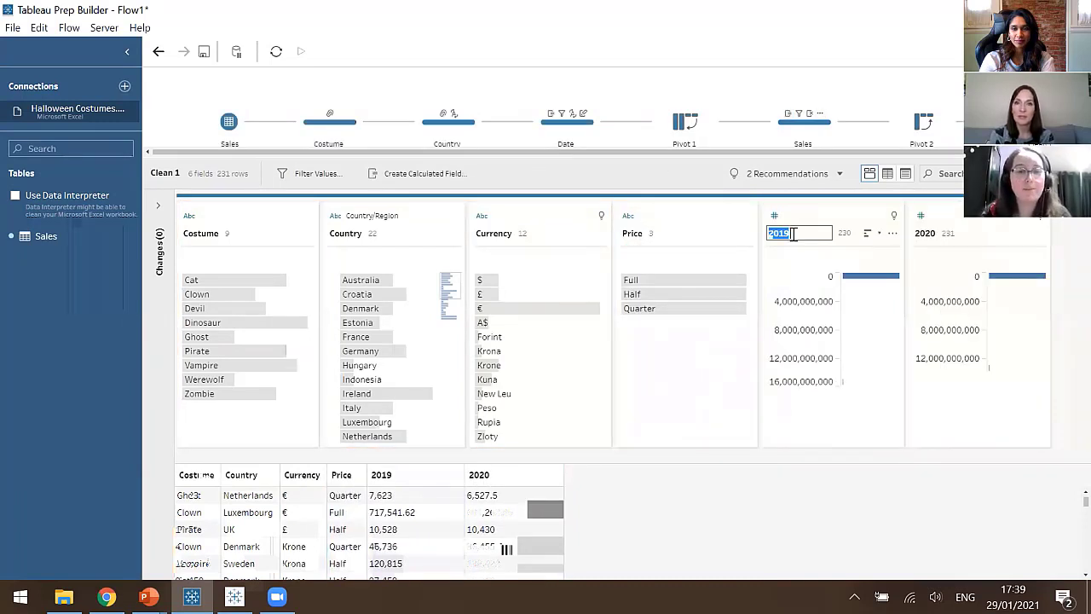
{"action": "type", "text": "Sales"}
{"action": "key", "text": "Return"}
{"action": "double_click", "coordinate": [926, 234]}
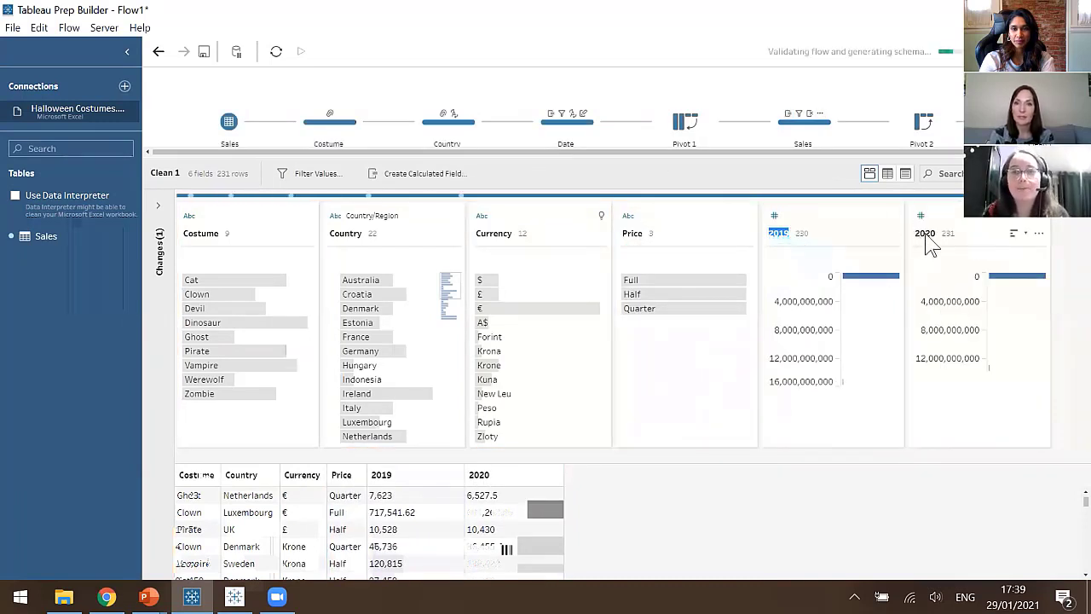
{"action": "left_click", "coordinate": [947, 234]}
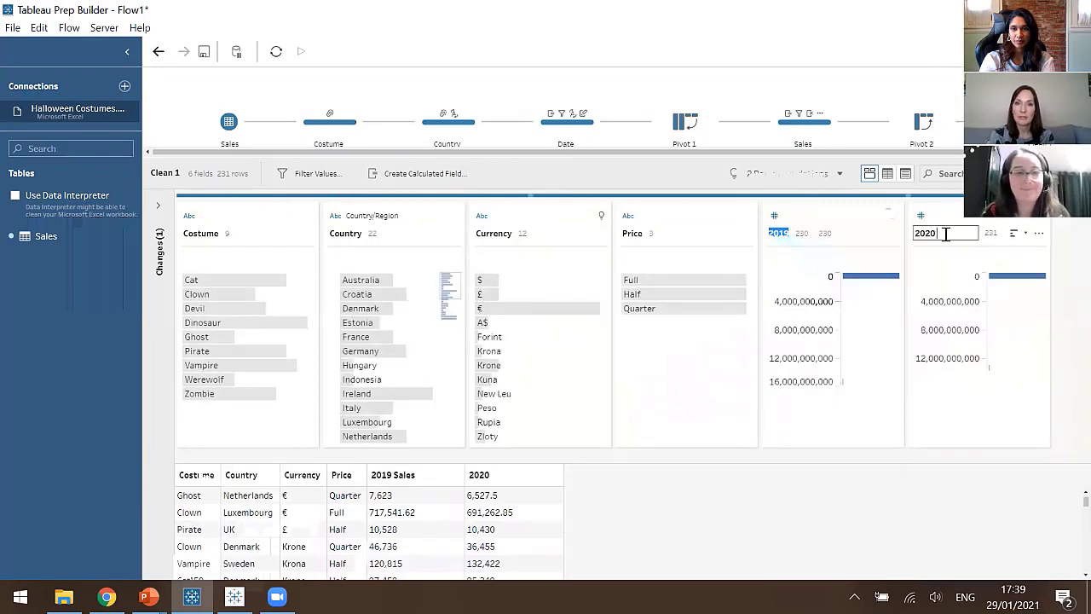
{"action": "type", "text": "Sales"}
{"action": "key", "text": "Return"}
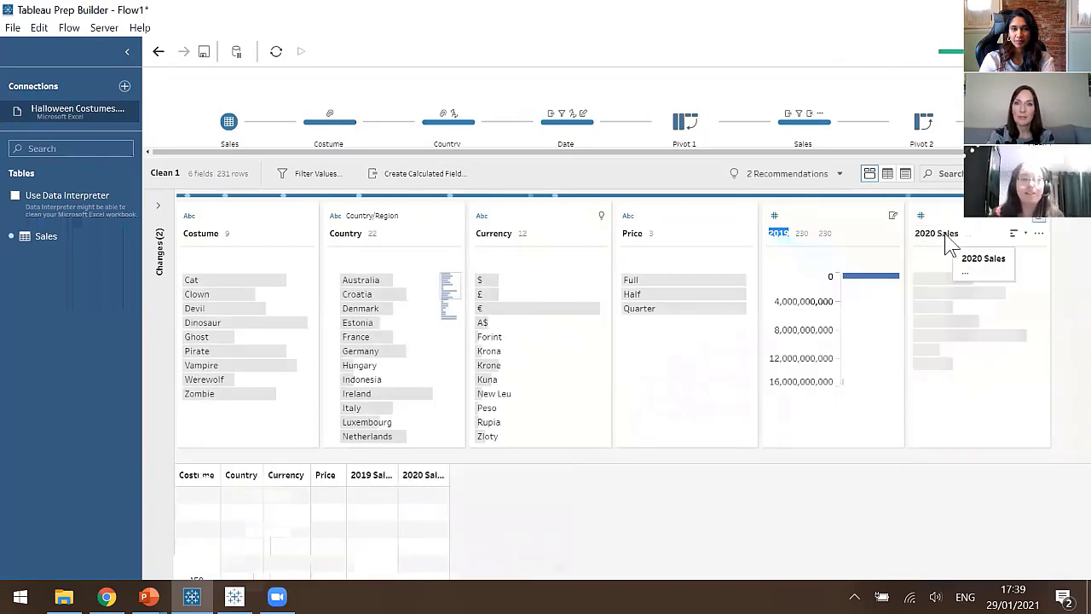
{"action": "left_click", "coordinate": [882, 179]}
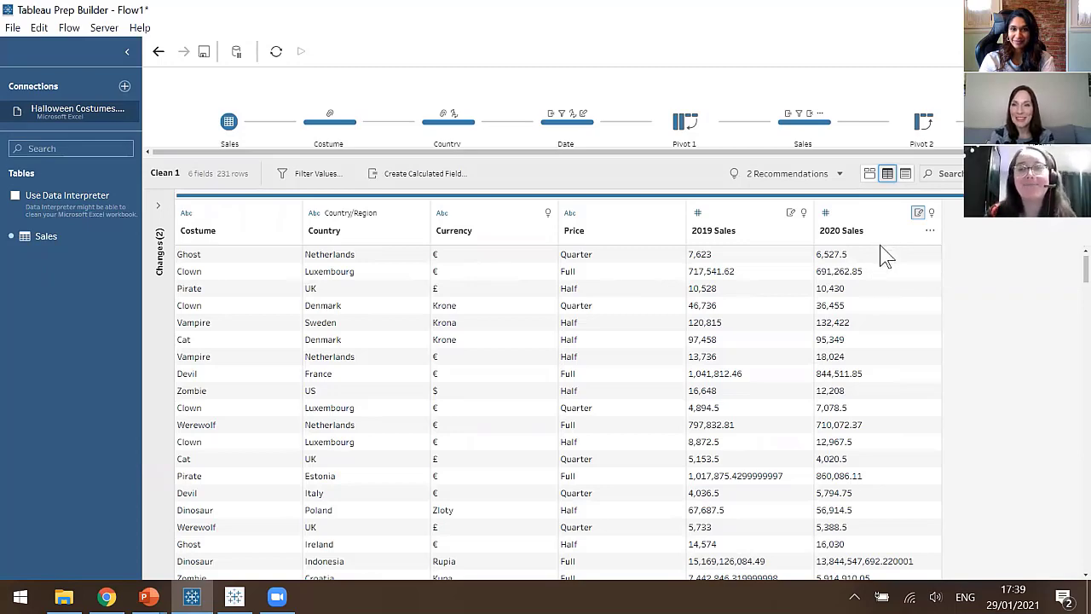
Add an output step to the flow after the Clean 1 step
{"action": "left_click_drag", "start_coordinate": [860, 159], "coordinate": [858, 195]}
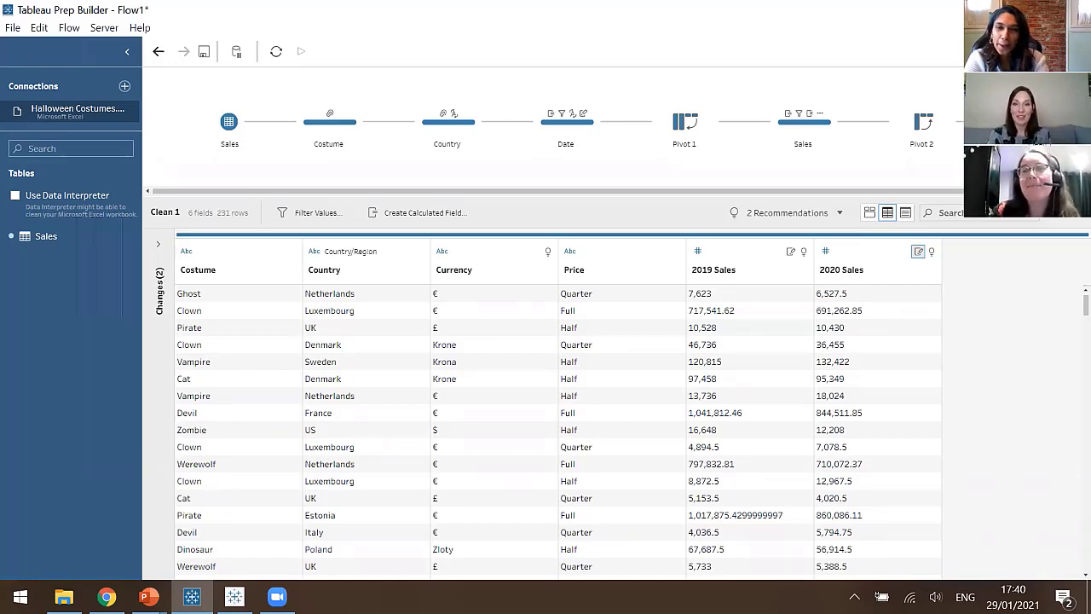
{"action": "left_click", "coordinate": [1074, 122]}
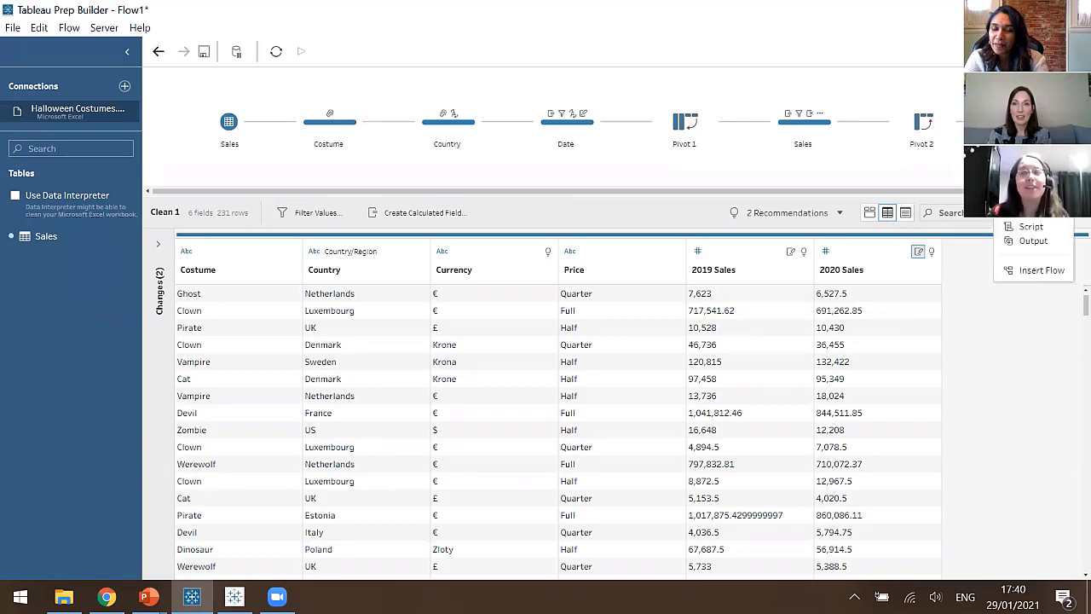
{"action": "left_click", "coordinate": [1034, 241]}
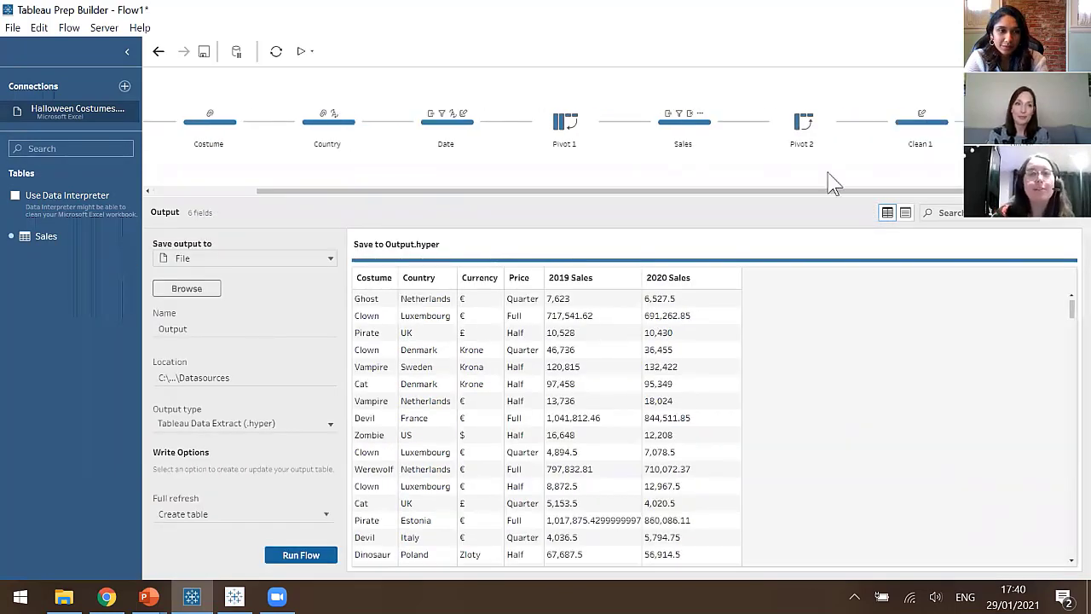
Review the output step's available save destinations, its location and the output file types
{"action": "left_click", "coordinate": [198, 260]}
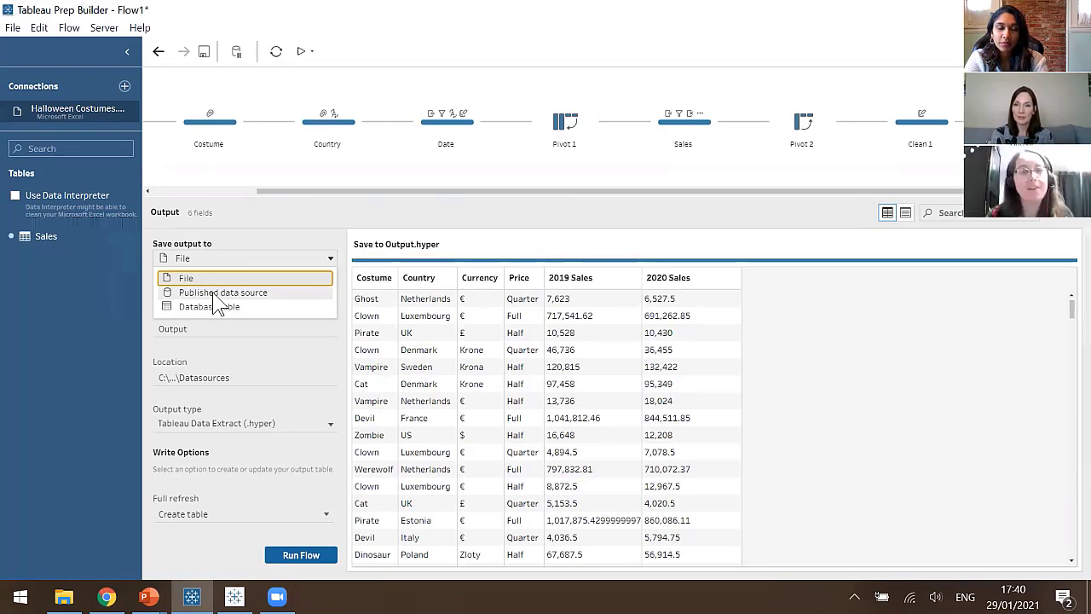
{"action": "left_click", "coordinate": [280, 367]}
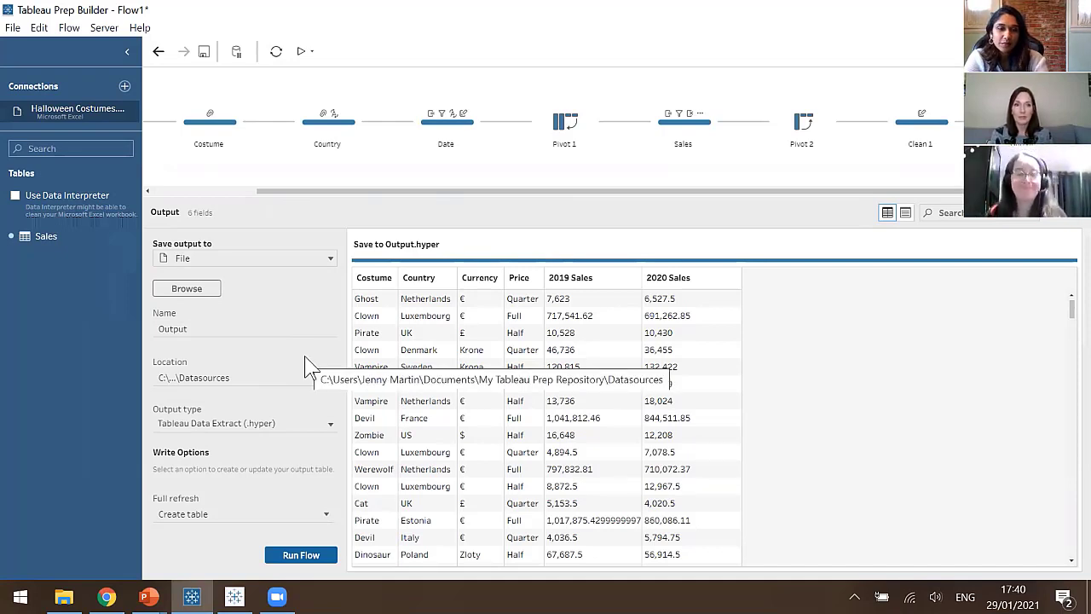
{"action": "mouse_move", "coordinate": [148, 597]}
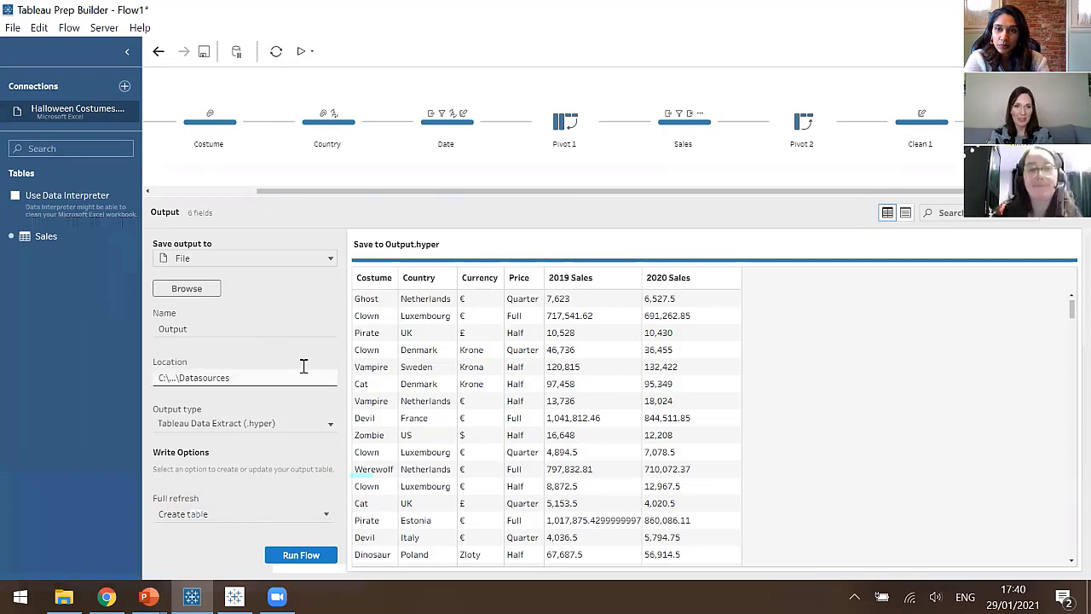
{"action": "left_click", "coordinate": [293, 426]}
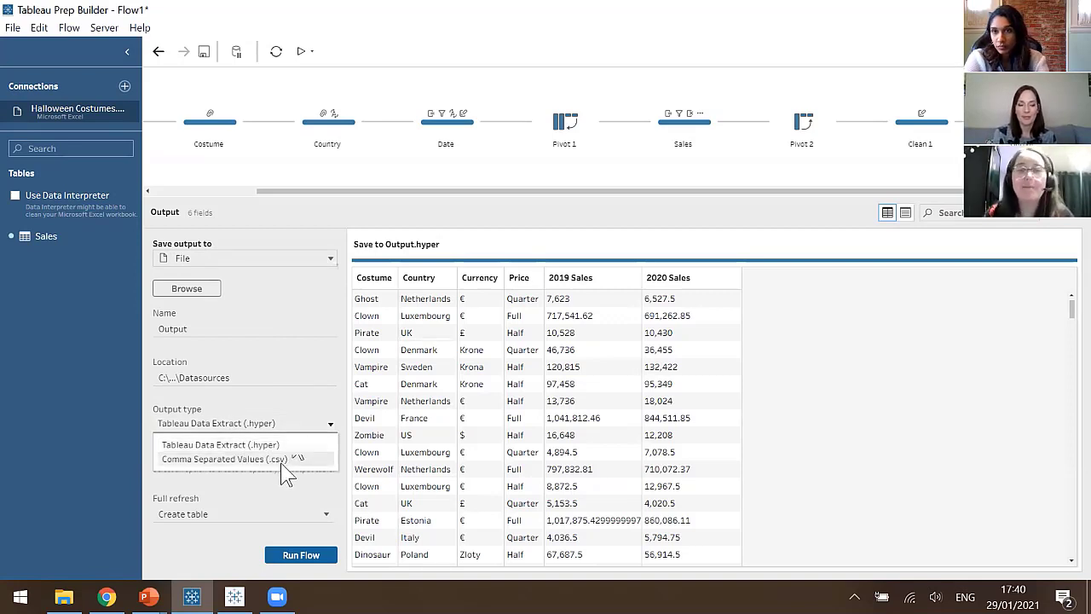
{"action": "left_click", "coordinate": [187, 295]}
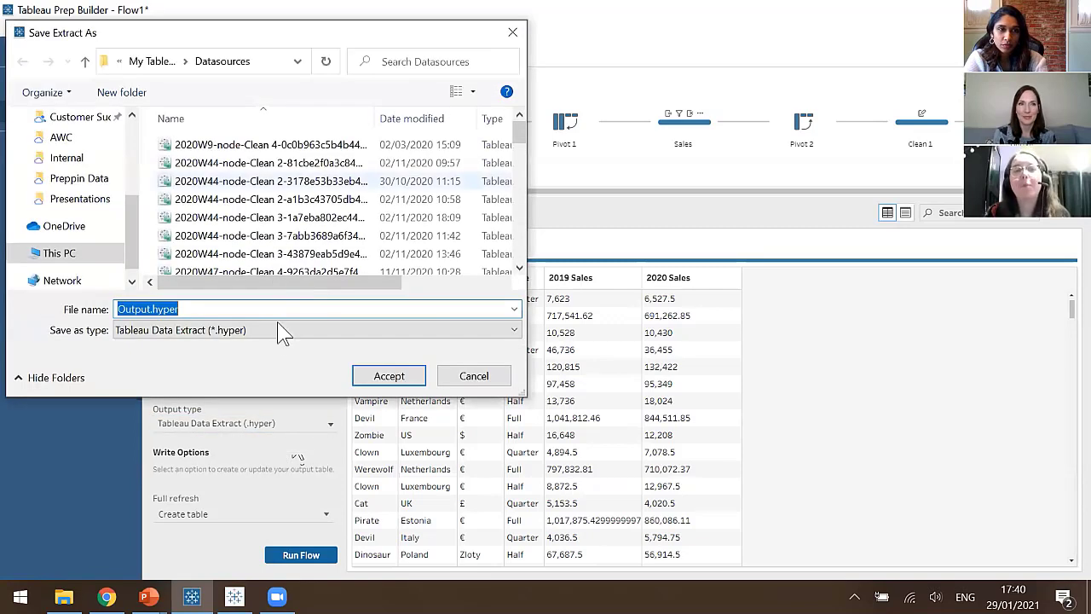
{"action": "left_click", "coordinate": [276, 330]}
{"action": "left_click", "coordinate": [275, 312]}
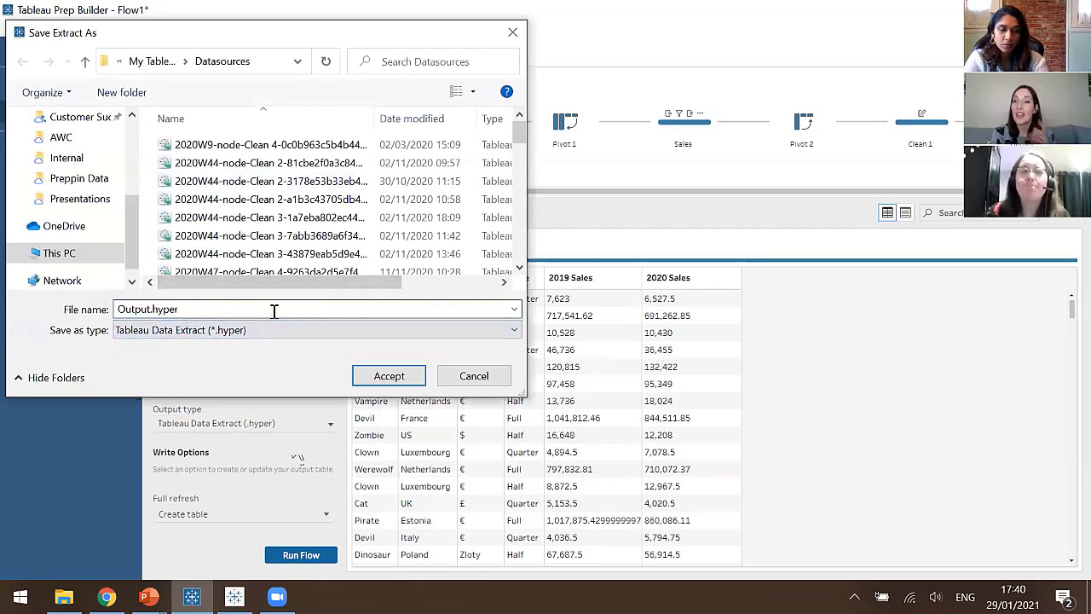
{"action": "double_click", "coordinate": [220, 310]}
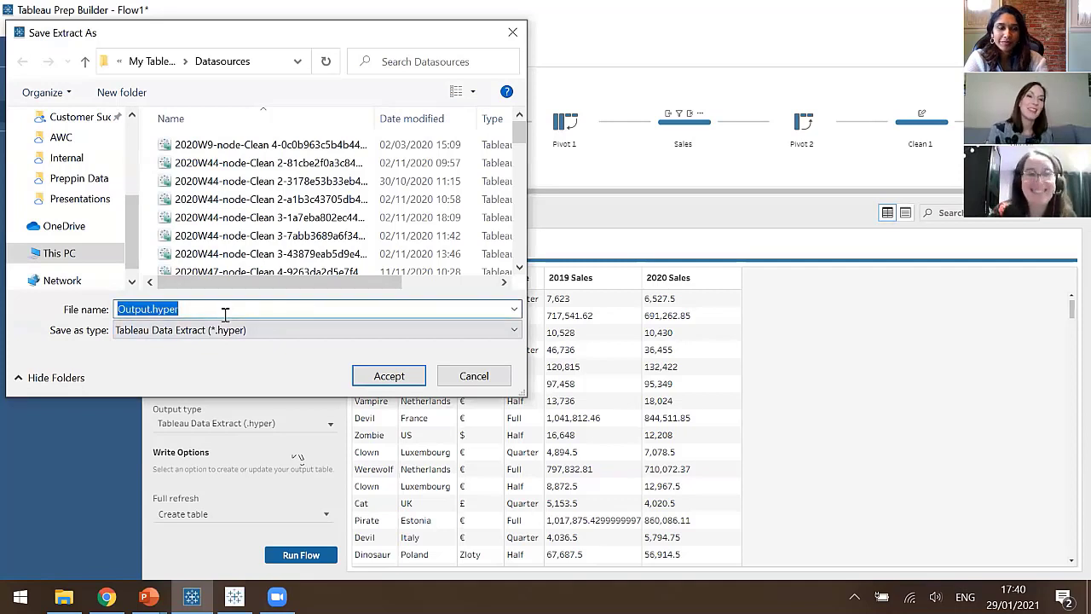
{"action": "left_click", "coordinate": [513, 33]}
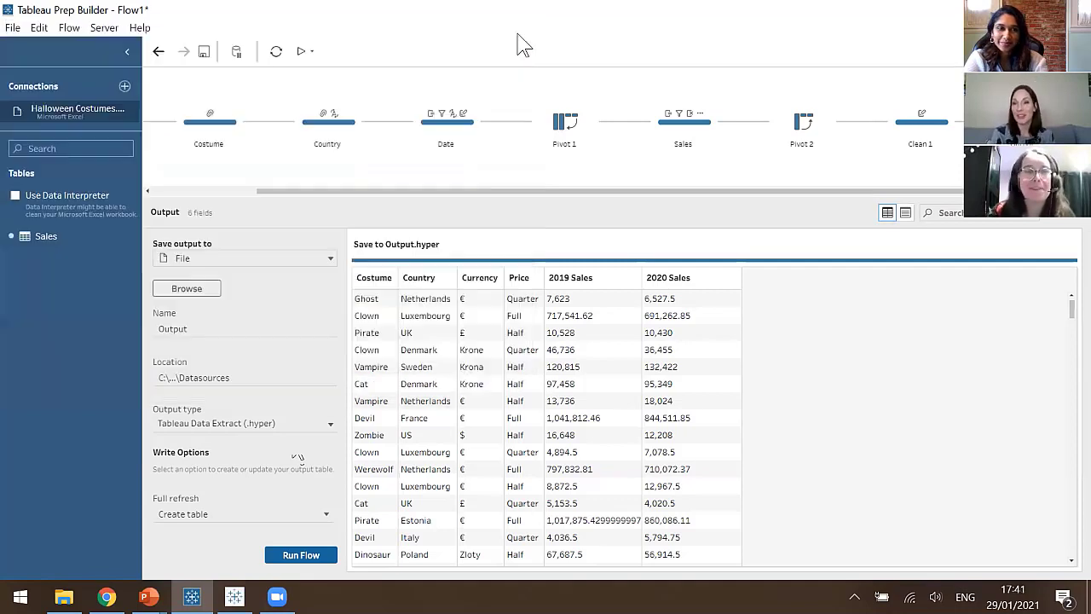
{"action": "left_click", "coordinate": [262, 429]}
{"action": "left_click", "coordinate": [263, 430]}
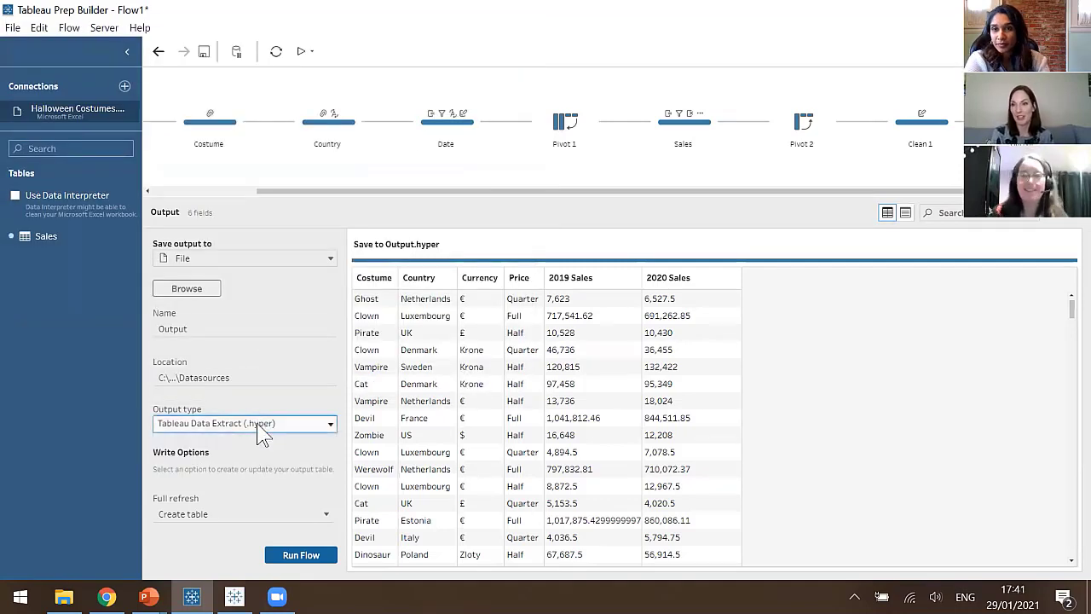